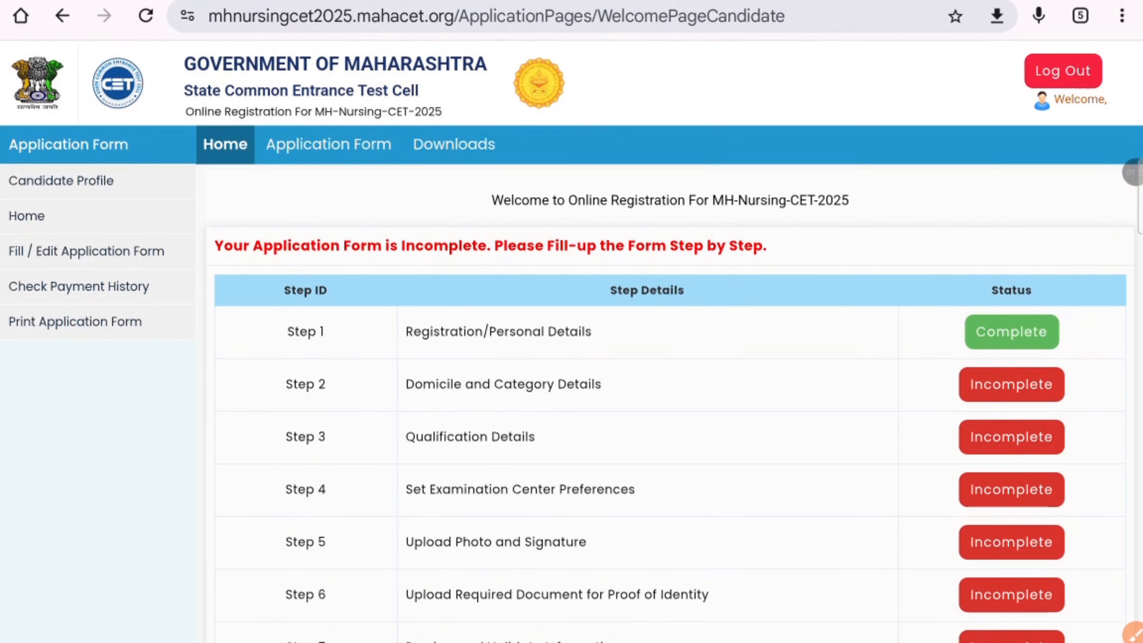
Step: Scroll through the Welcome page and proceed to the application form's Domicile and Category Details
{"action": "scroll", "coordinate": [571, 360], "scroll_direction": "down", "scroll_amount": 3}
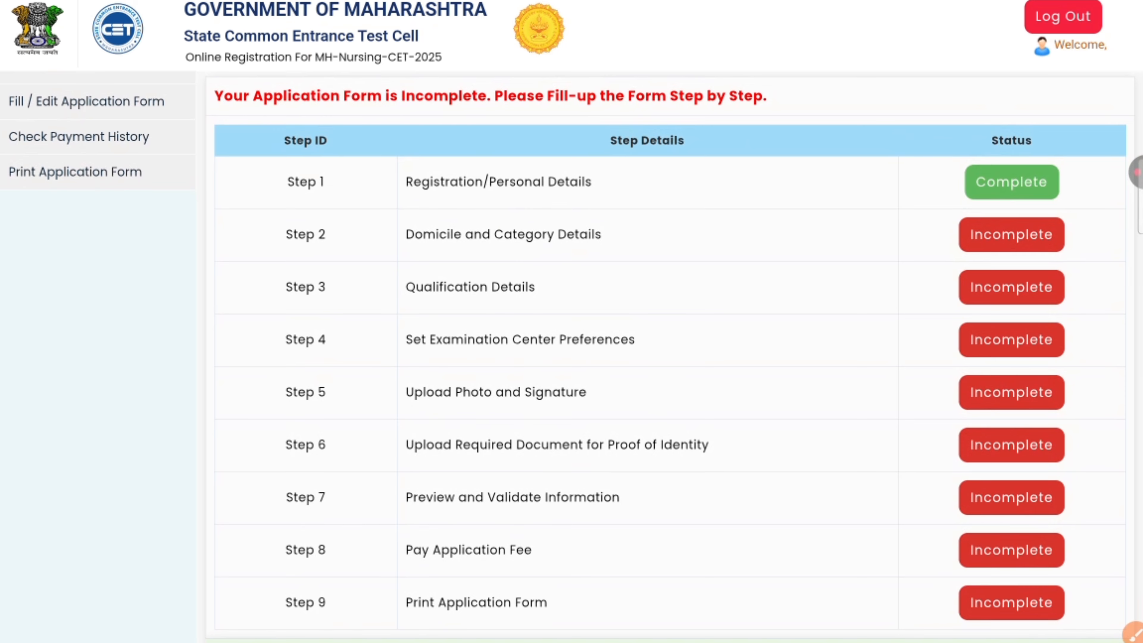
{"action": "scroll", "coordinate": [572, 356], "scroll_direction": "down", "scroll_amount": 8}
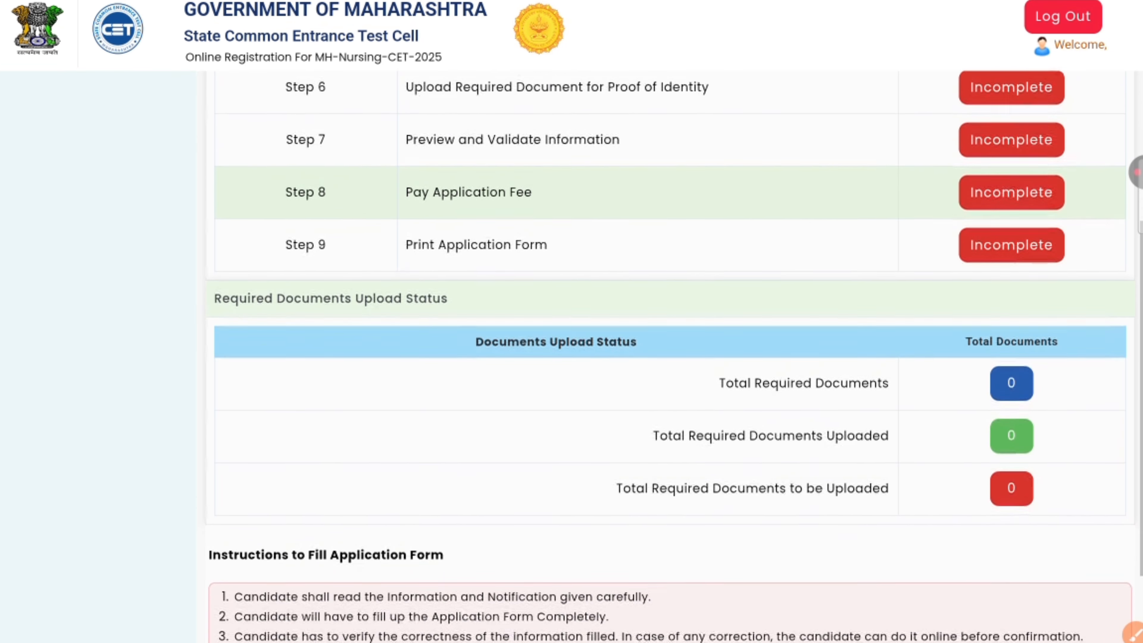
{"action": "scroll", "coordinate": [572, 356], "scroll_direction": "down", "scroll_amount": 3}
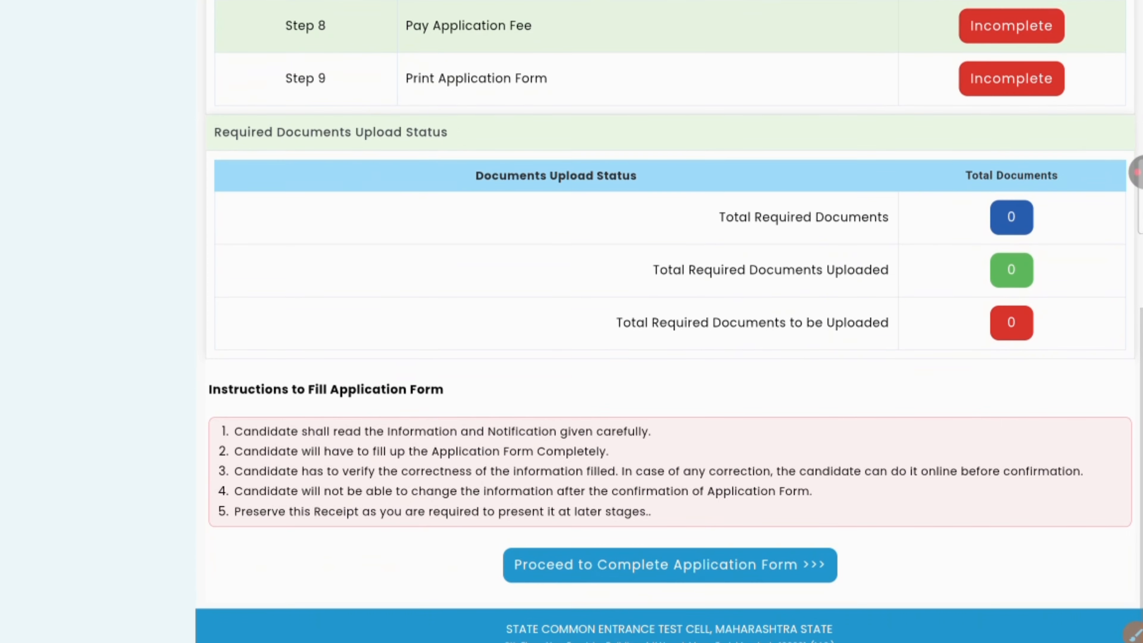
{"action": "scroll", "coordinate": [666, 321], "scroll_direction": "up", "scroll_amount": 12}
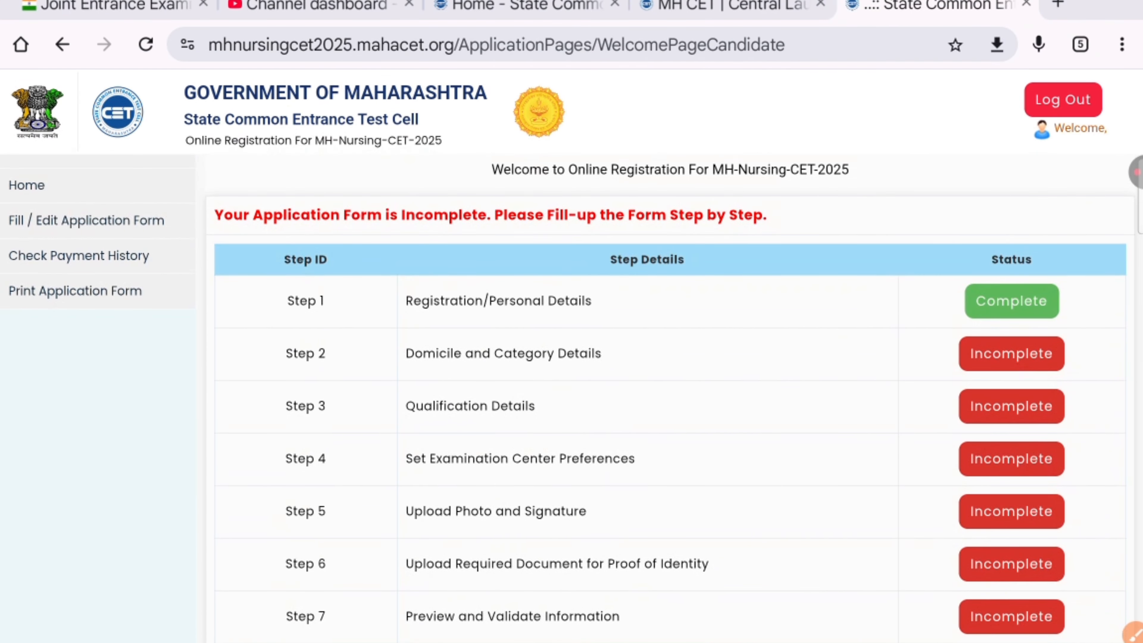
{"action": "scroll", "coordinate": [665, 356], "scroll_direction": "up", "scroll_amount": 1}
{"action": "scroll", "coordinate": [666, 356], "scroll_direction": "down", "scroll_amount": 14}
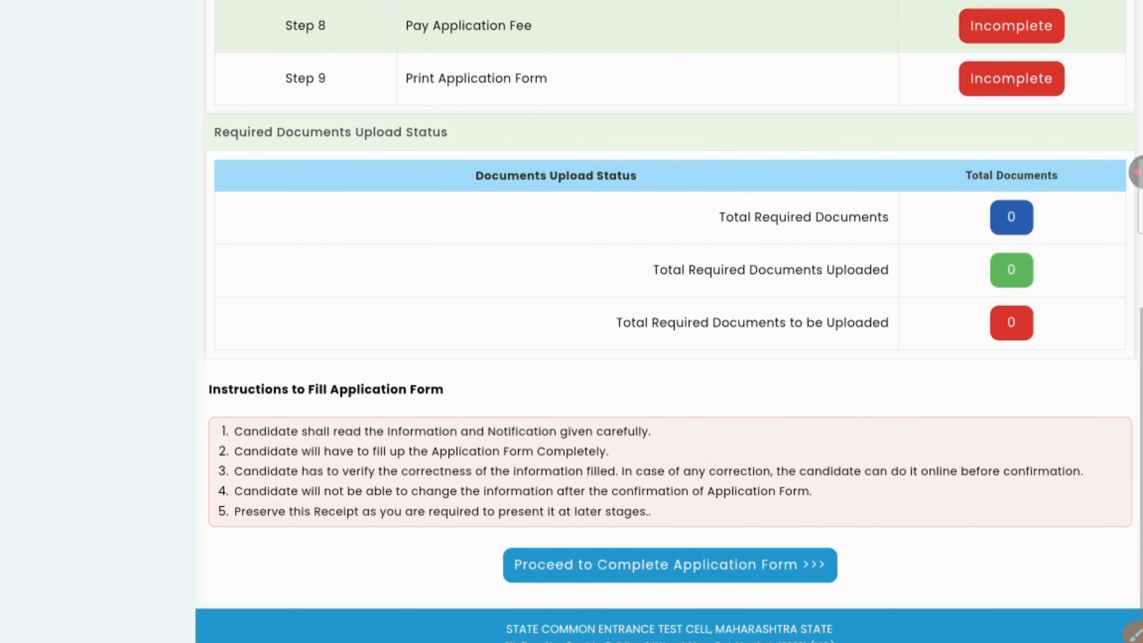
{"action": "left_click", "coordinate": [828, 564]}
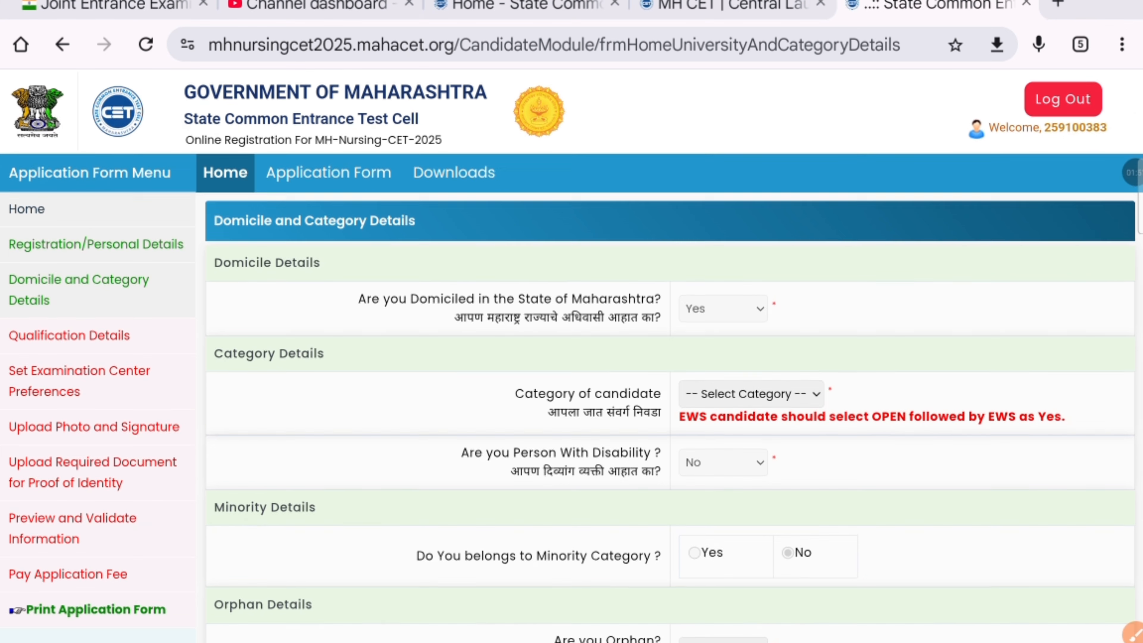
Step: Choose Open as the Category of candidate
{"action": "scroll", "coordinate": [571, 405], "scroll_direction": "down", "scroll_amount": 2}
{"action": "left_click", "coordinate": [751, 311]}
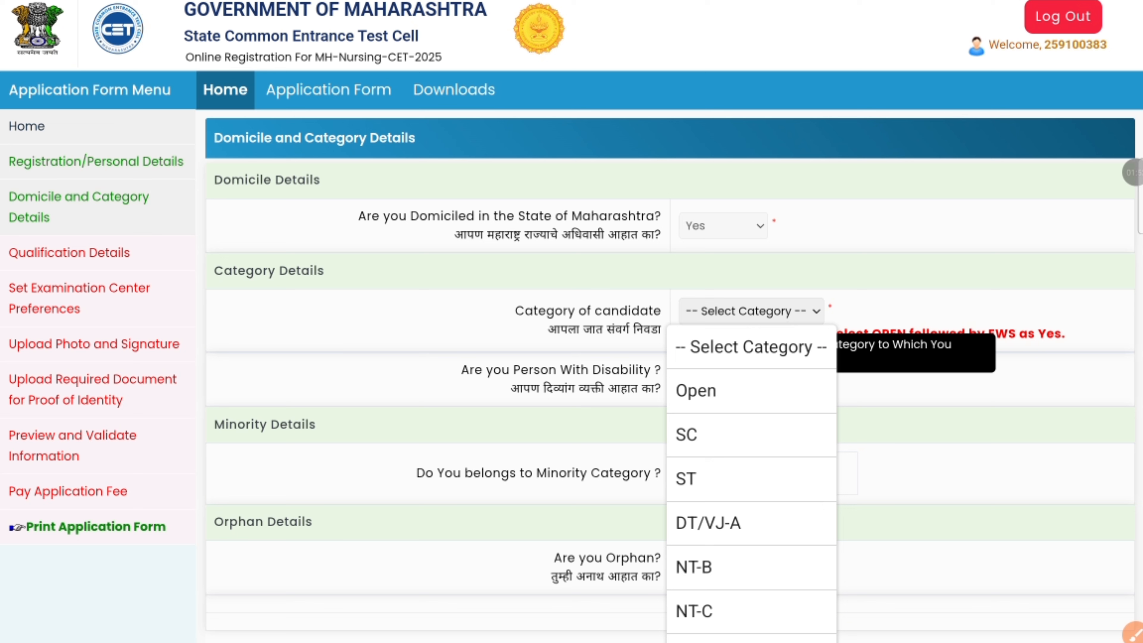
{"action": "scroll", "coordinate": [751, 486], "scroll_direction": "down", "scroll_amount": 3}
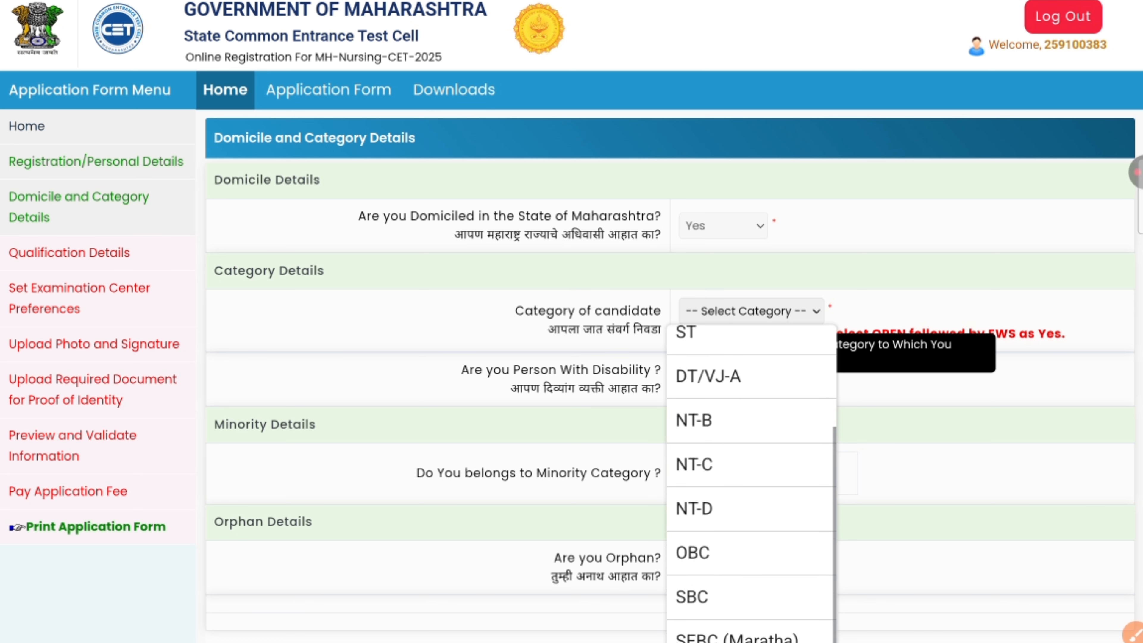
{"action": "scroll", "coordinate": [751, 486], "scroll_direction": "up", "scroll_amount": 3}
{"action": "scroll", "coordinate": [765, 587], "scroll_direction": "down", "scroll_amount": 1}
{"action": "scroll", "coordinate": [751, 486], "scroll_direction": "down", "scroll_amount": 2}
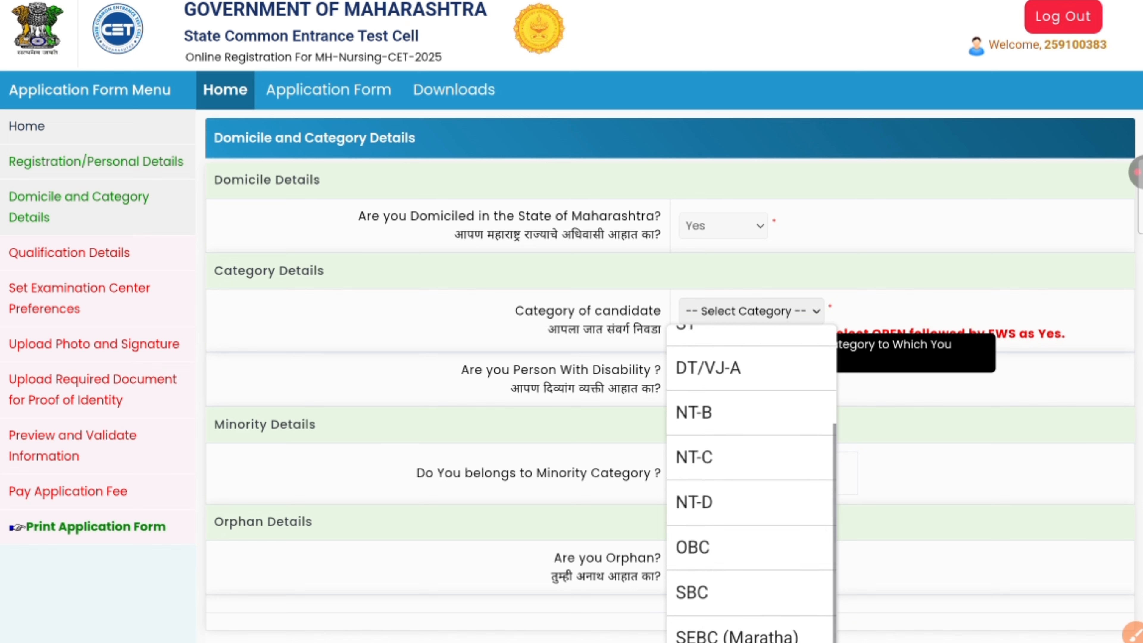
{"action": "scroll", "coordinate": [751, 486], "scroll_direction": "up", "scroll_amount": 4}
{"action": "left_click", "coordinate": [702, 390]}
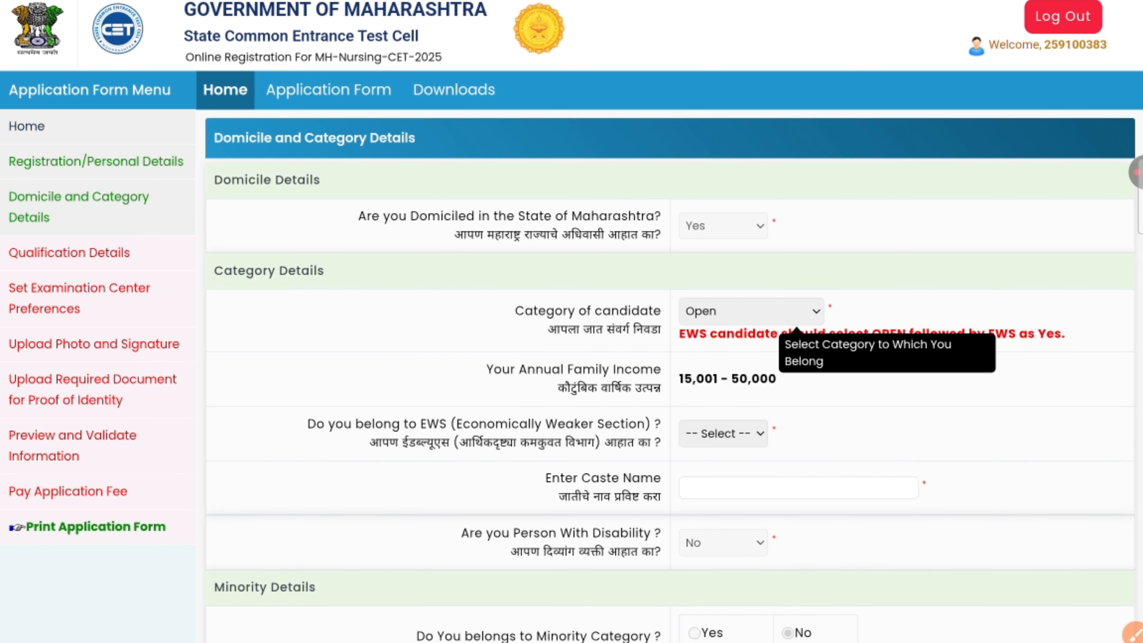
Step: Answer No to the EWS question and place the cursor in the caste name field
{"action": "scroll", "coordinate": [571, 355], "scroll_direction": "down", "scroll_amount": 1}
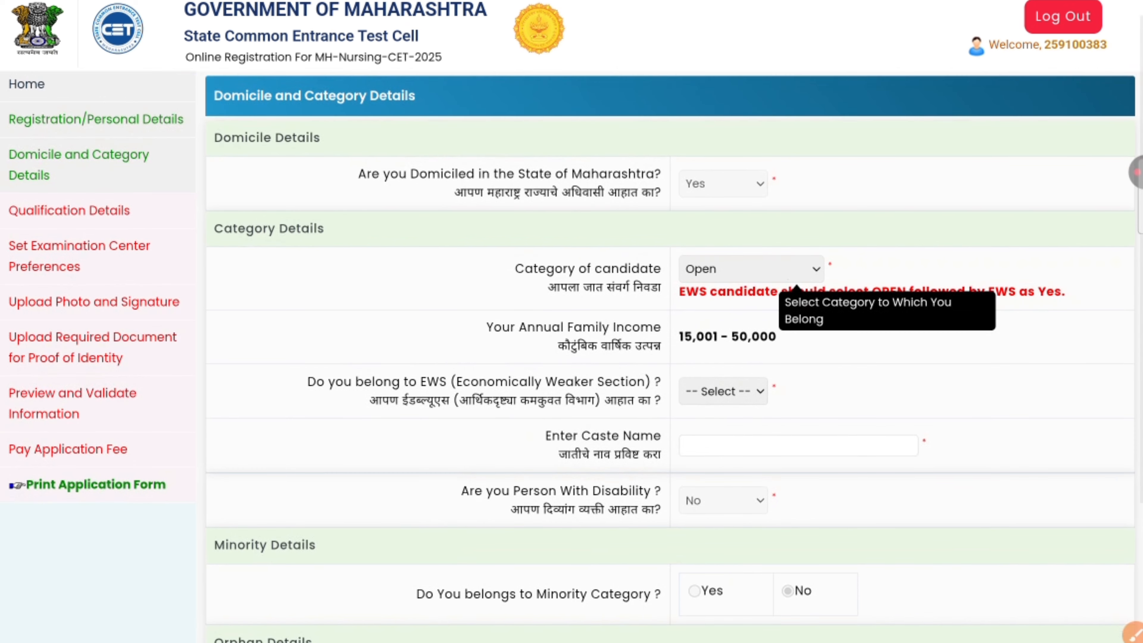
{"action": "left_click", "coordinate": [723, 390]}
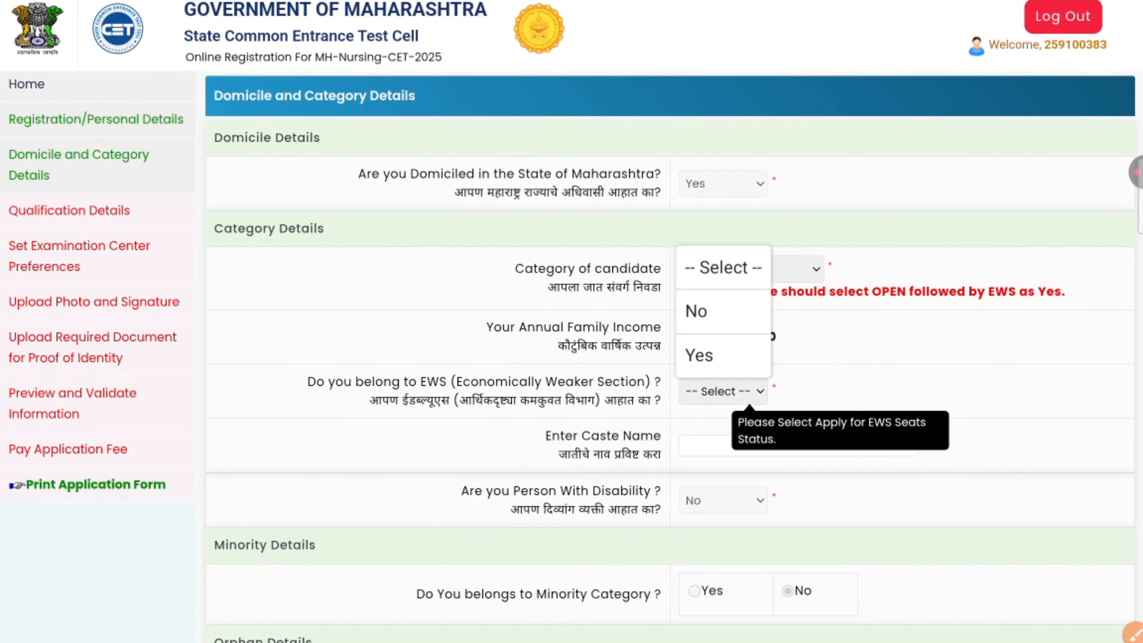
{"action": "left_click", "coordinate": [696, 310]}
{"action": "scroll", "coordinate": [571, 355], "scroll_direction": "down", "scroll_amount": 1}
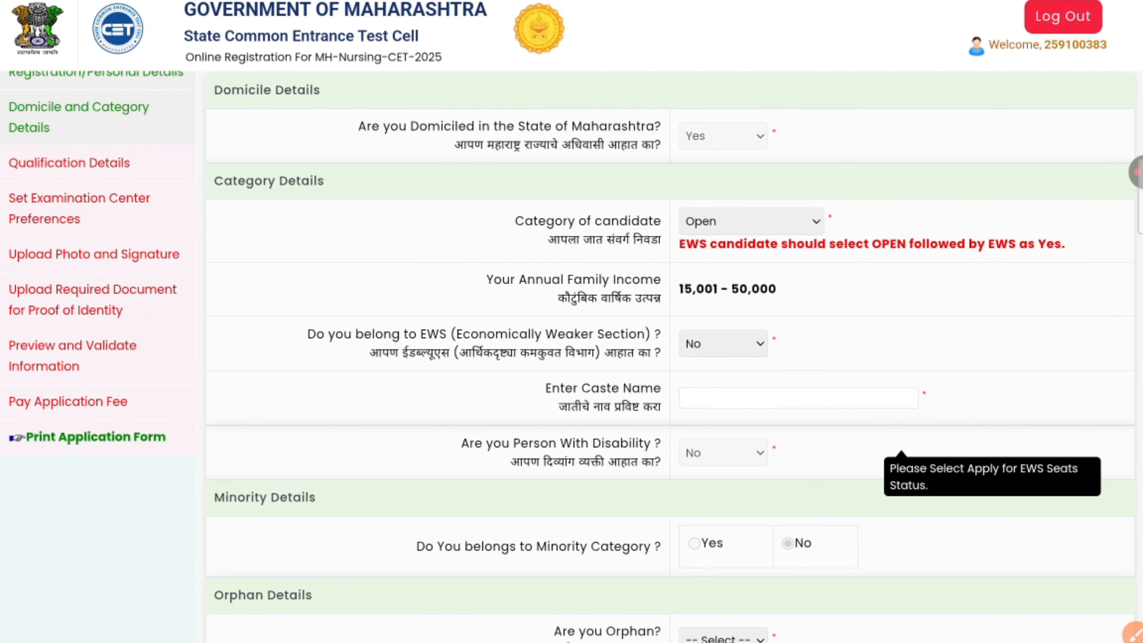
{"action": "left_click", "coordinate": [805, 399]}
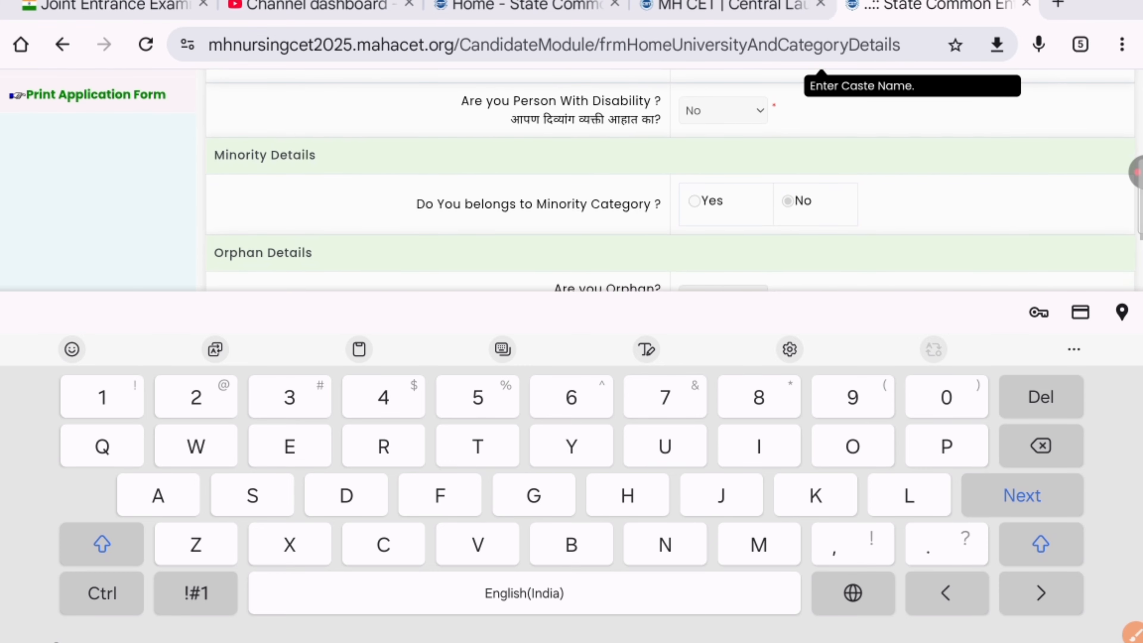
Step: Leave the caste name blank and answer No to Are you Orphan?
{"action": "key", "text": "Escape"}
{"action": "scroll", "coordinate": [670, 398], "scroll_direction": "down", "scroll_amount": 4}
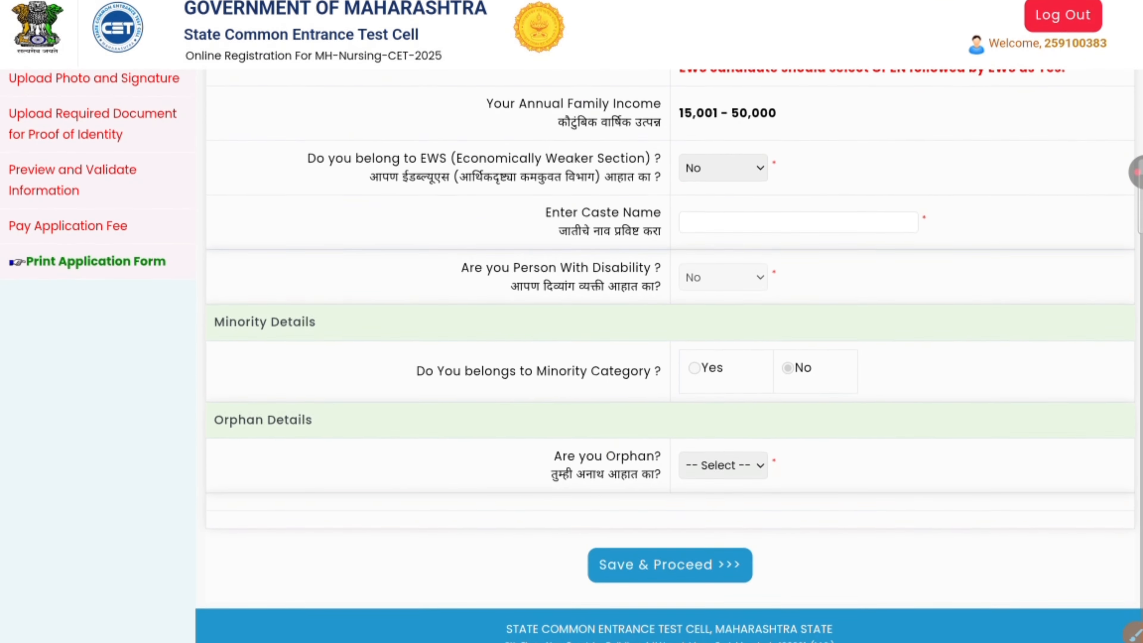
{"action": "left_click", "coordinate": [723, 466]}
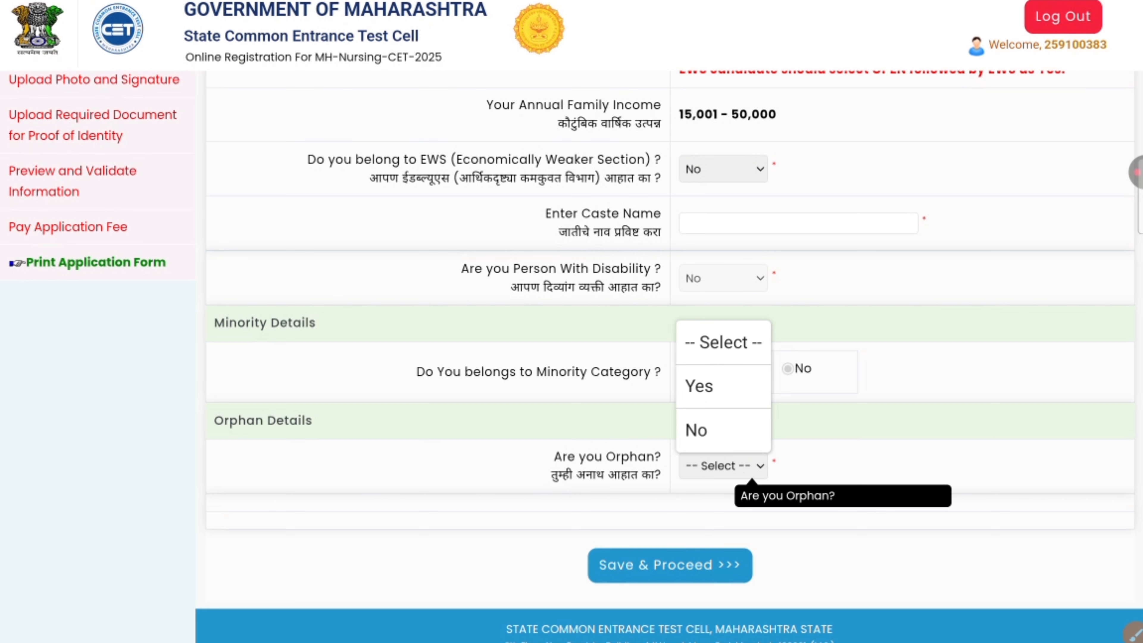
{"action": "left_click", "coordinate": [696, 429]}
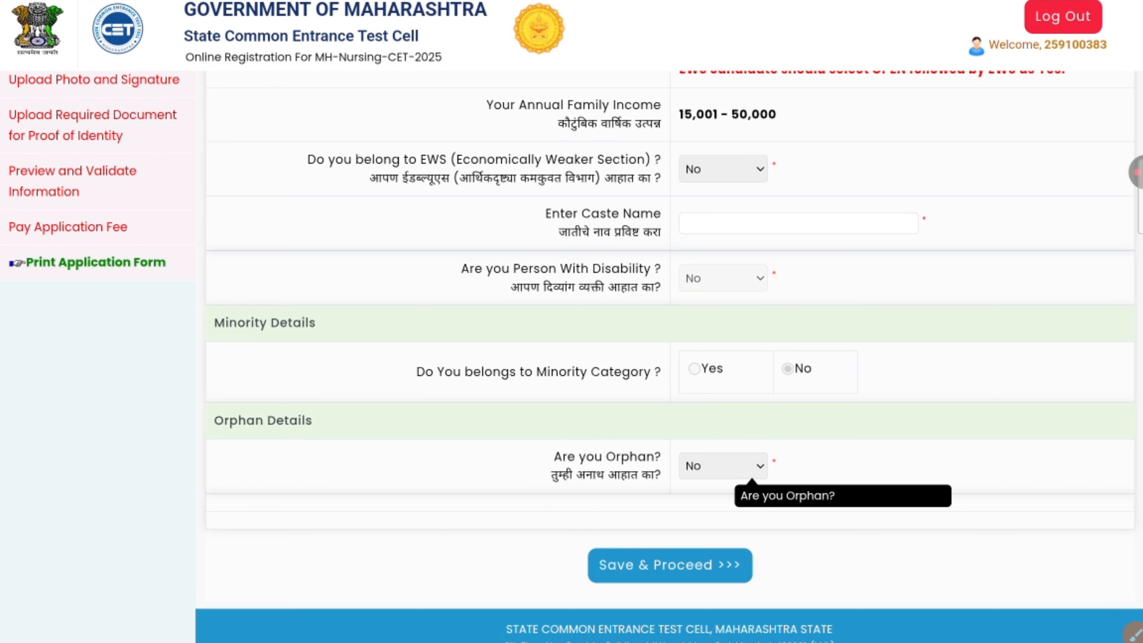
Step: Change the Category of candidate to OBC
{"action": "scroll", "coordinate": [669, 360], "scroll_direction": "up", "scroll_amount": 5}
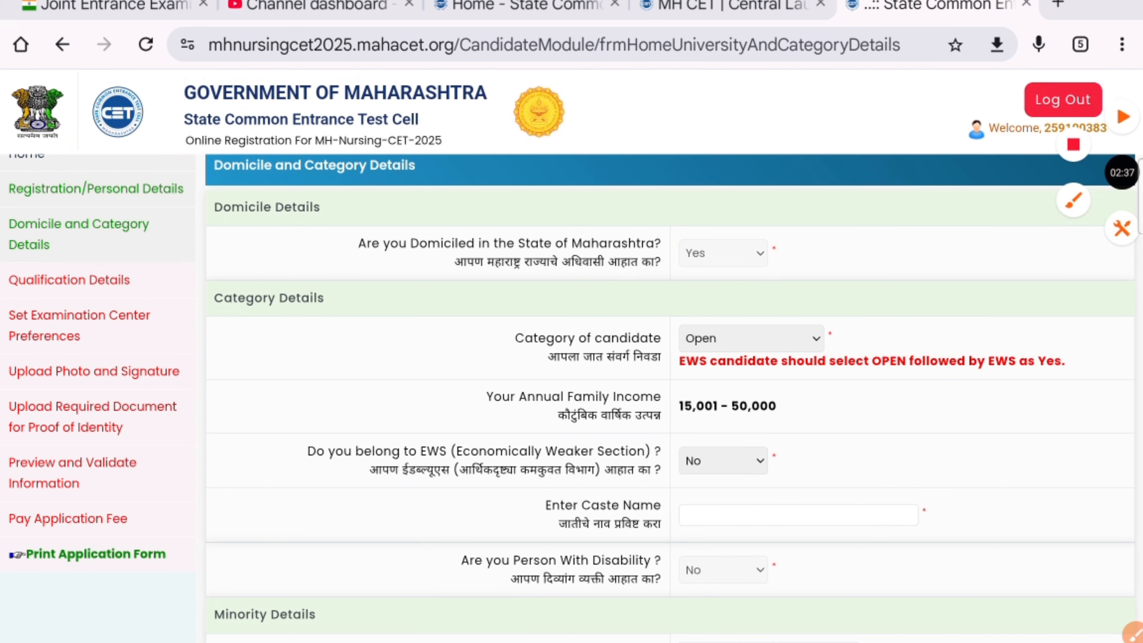
{"action": "left_click", "coordinate": [752, 338]}
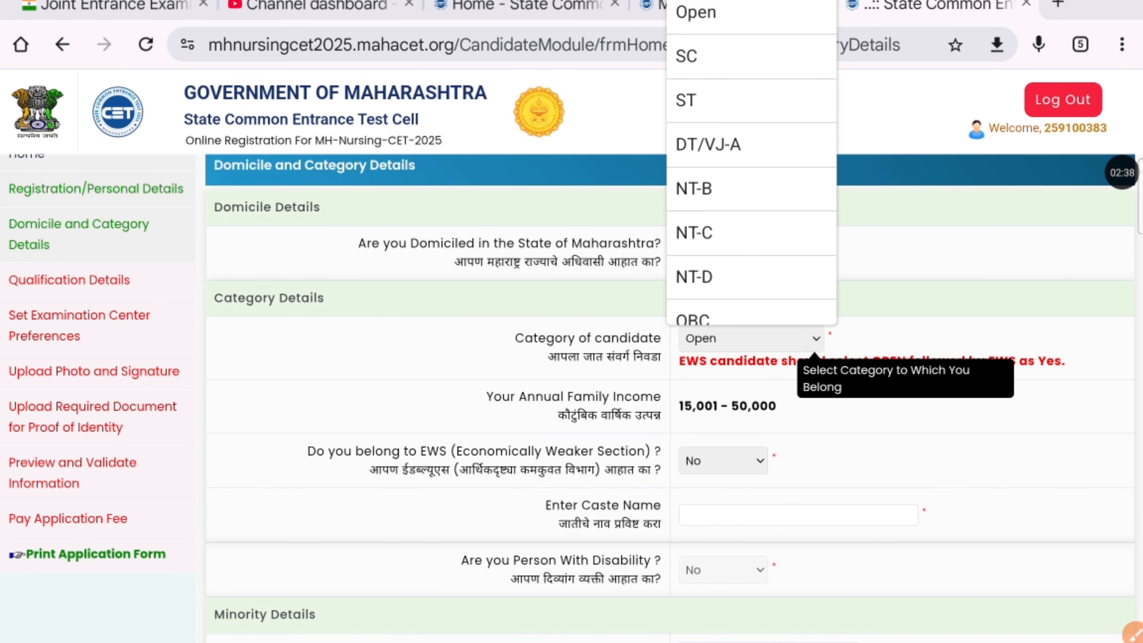
{"action": "scroll", "coordinate": [752, 203], "scroll_direction": "down", "scroll_amount": 1}
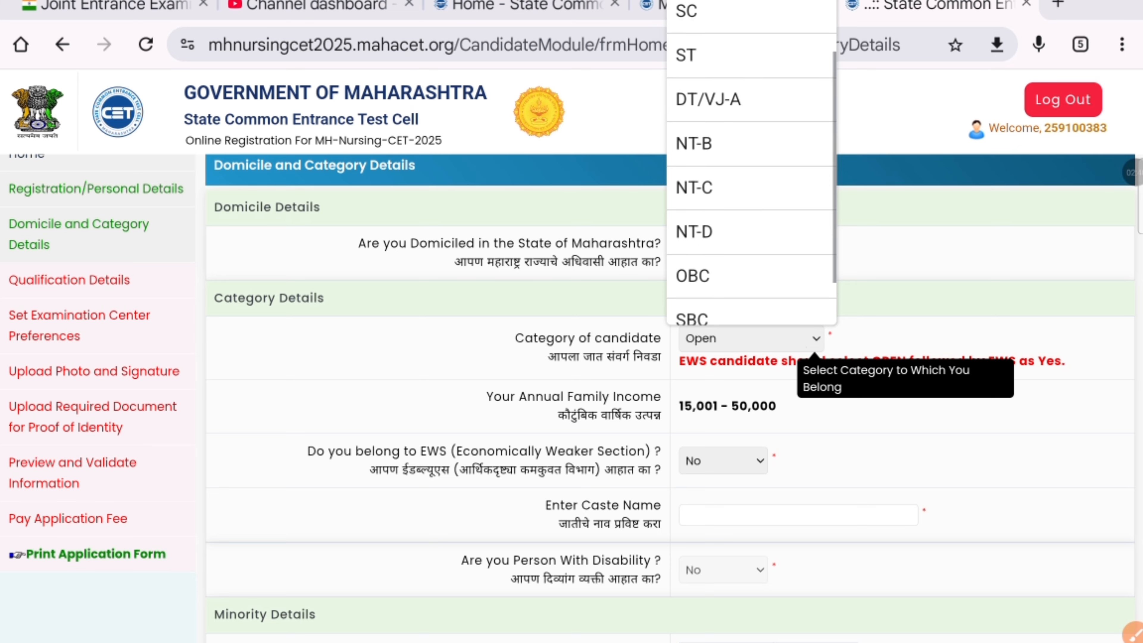
{"action": "left_click", "coordinate": [720, 275]}
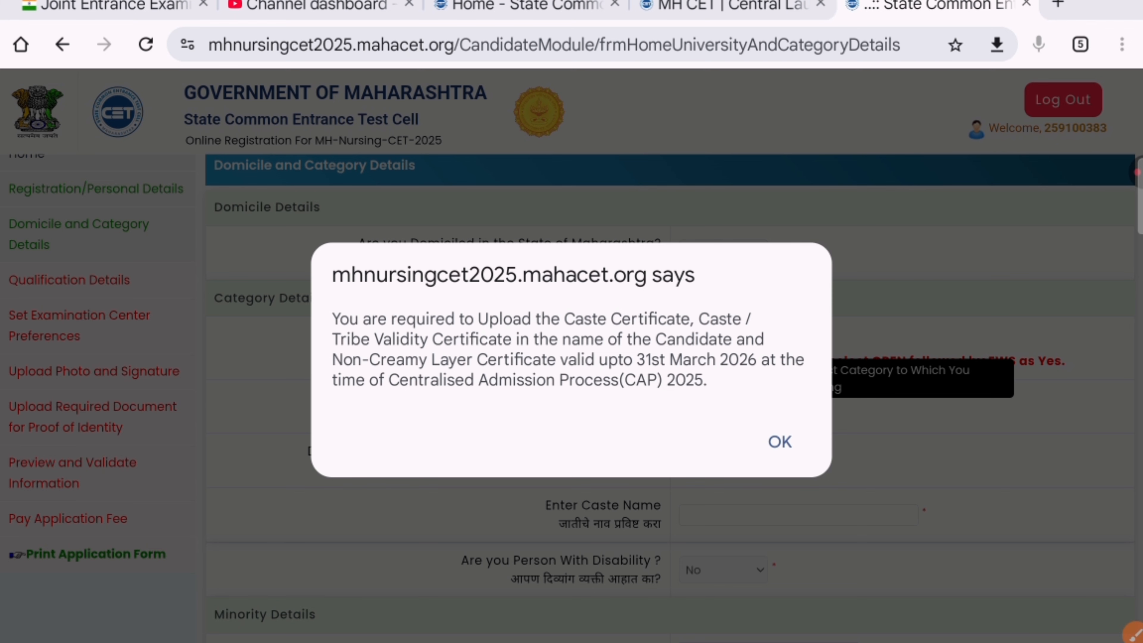
Step: Acknowledge the caste certificate notice and browse the caste list without choosing one
{"action": "left_click", "coordinate": [779, 441]}
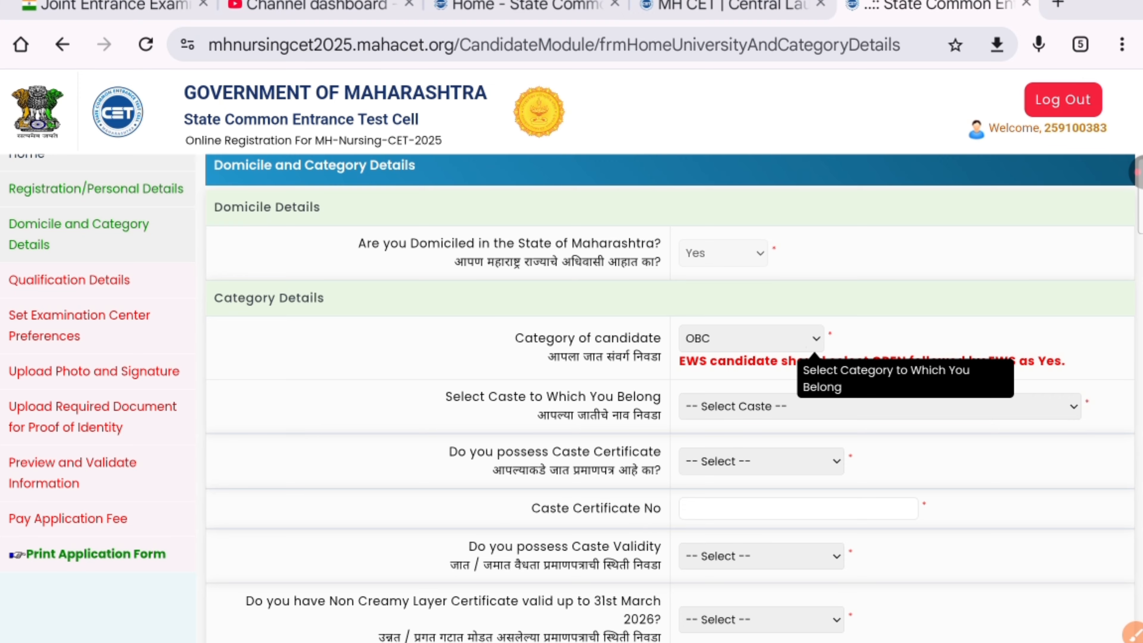
{"action": "scroll", "coordinate": [572, 405], "scroll_direction": "down", "scroll_amount": 2}
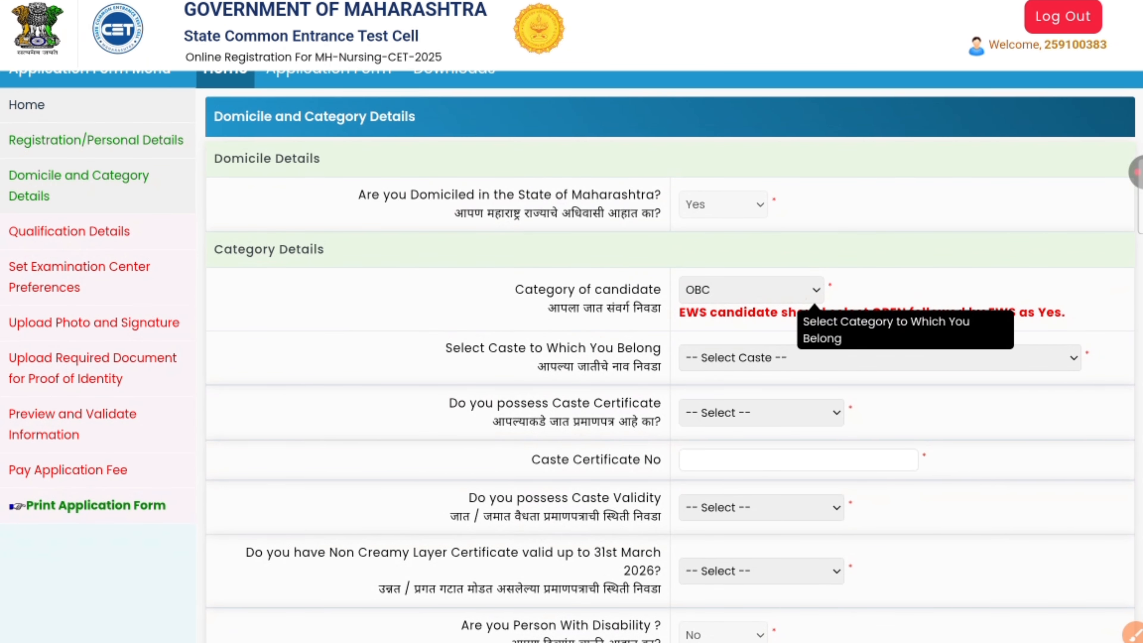
{"action": "left_click", "coordinate": [778, 358]}
{"action": "scroll", "coordinate": [880, 173], "scroll_direction": "down", "scroll_amount": 5}
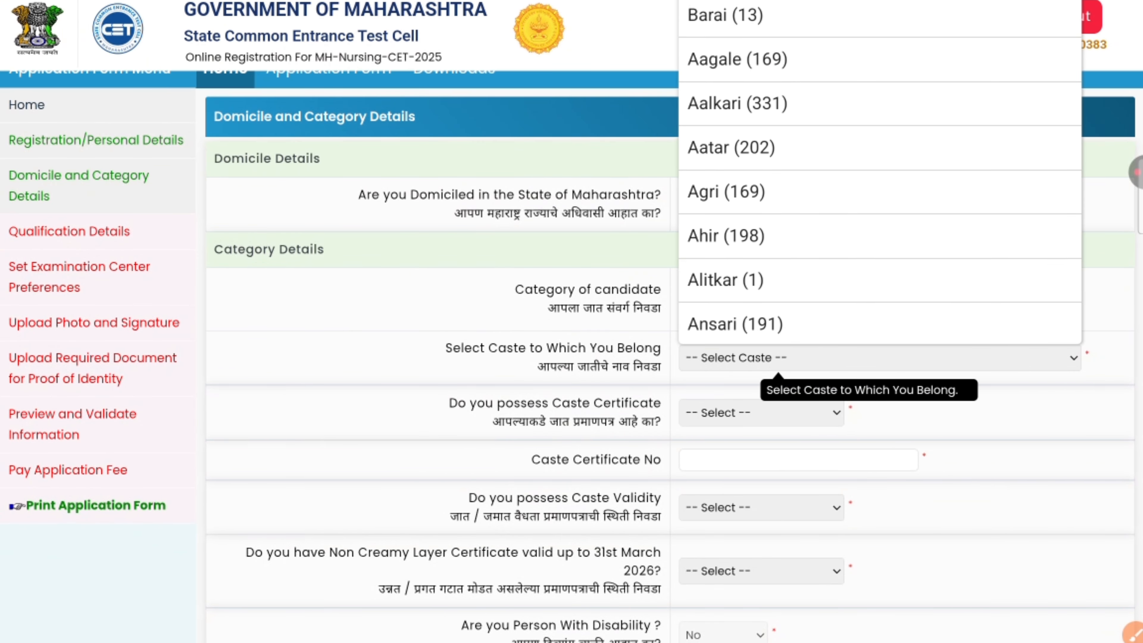
{"action": "scroll", "coordinate": [880, 174], "scroll_direction": "down", "scroll_amount": 10}
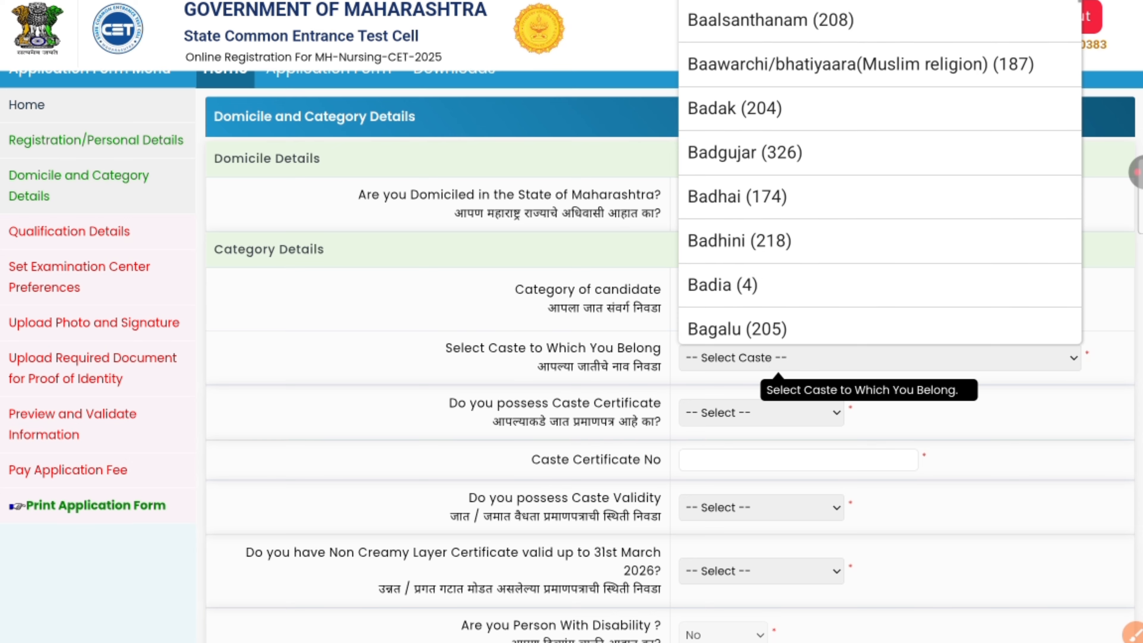
{"action": "scroll", "coordinate": [879, 173], "scroll_direction": "down", "scroll_amount": 10}
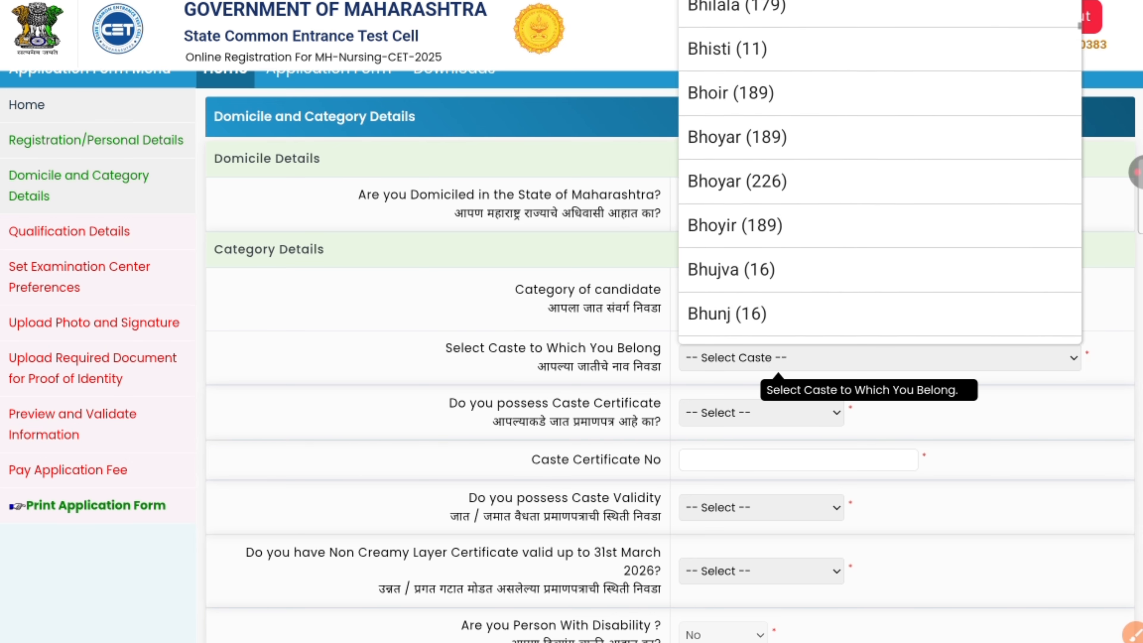
{"action": "key", "text": "Escape"}
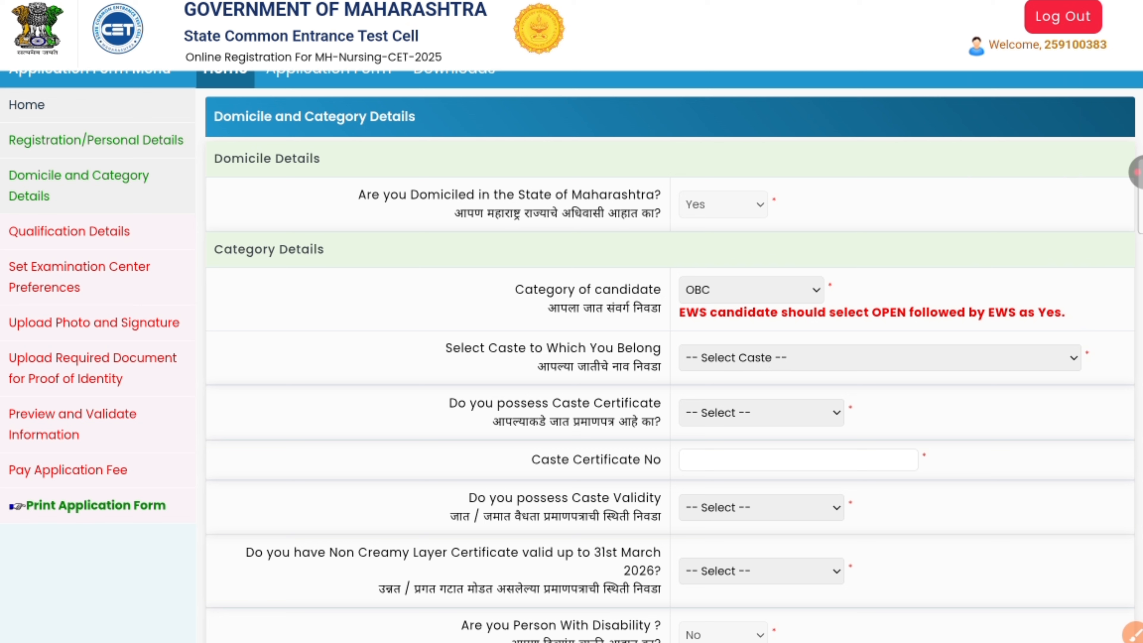
Step: Answer Not Applied to Do you possess Caste Certificate, then review the form
{"action": "left_click", "coordinate": [824, 413]}
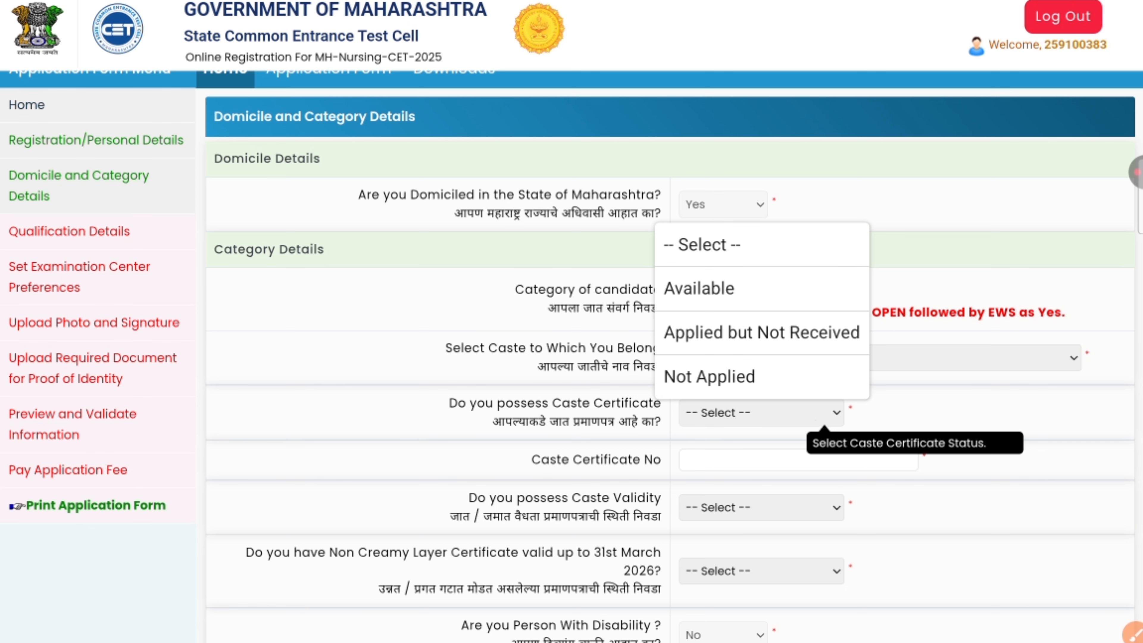
{"action": "left_click", "coordinate": [737, 377]}
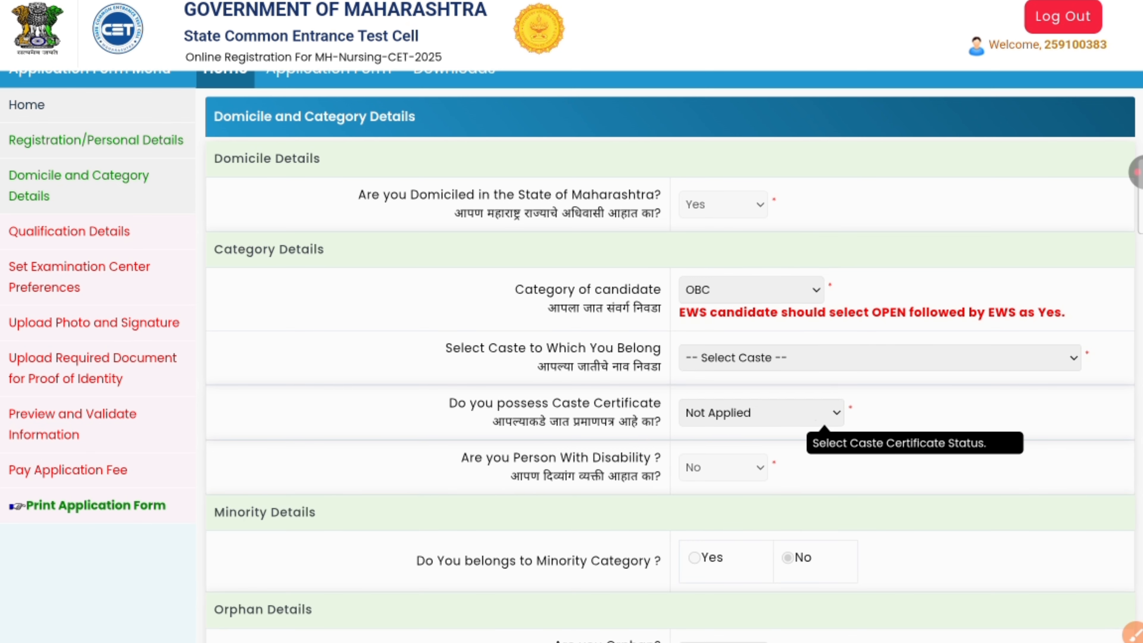
{"action": "scroll", "coordinate": [671, 356], "scroll_direction": "down", "scroll_amount": 4}
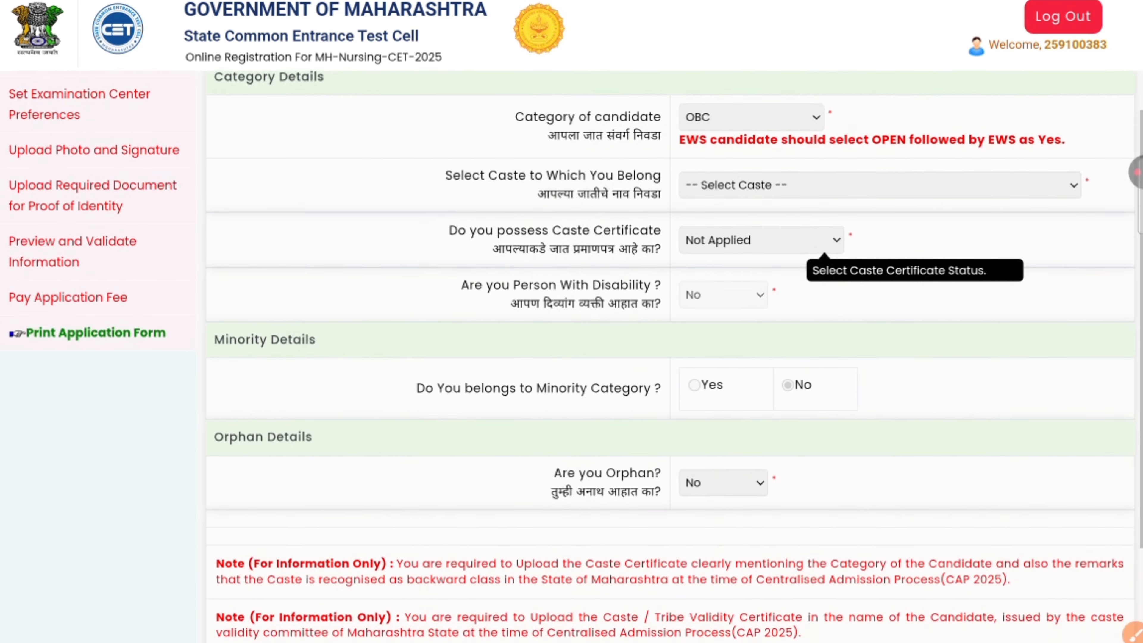
{"action": "scroll", "coordinate": [671, 355], "scroll_direction": "down", "scroll_amount": 2}
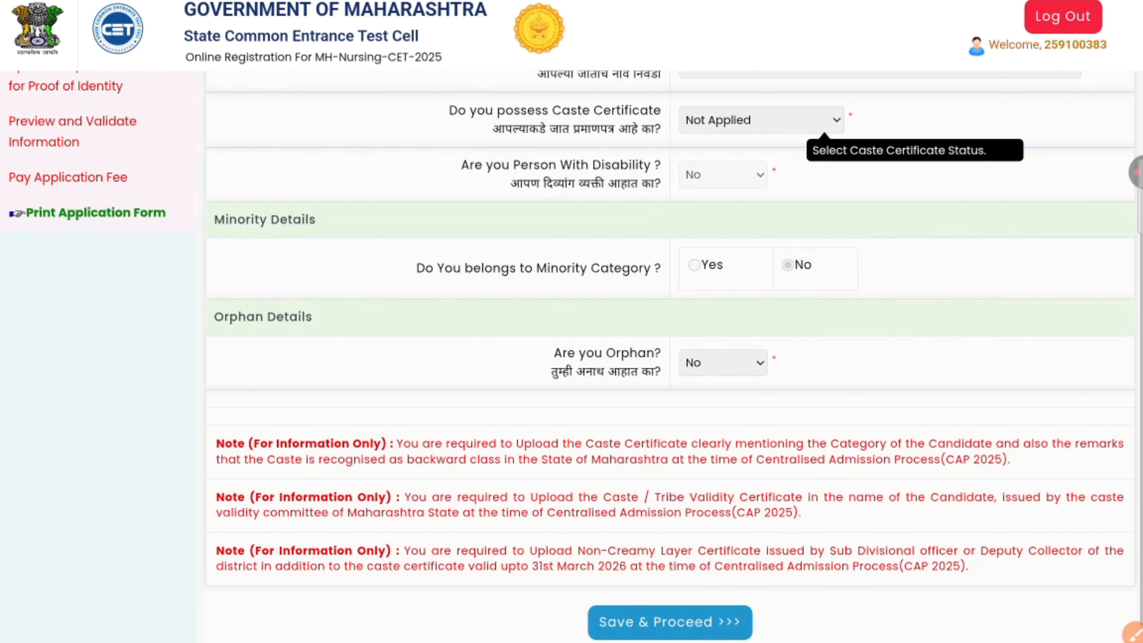
{"action": "scroll", "coordinate": [671, 356], "scroll_direction": "up", "scroll_amount": 1}
{"action": "scroll", "coordinate": [671, 355], "scroll_direction": "up", "scroll_amount": 4}
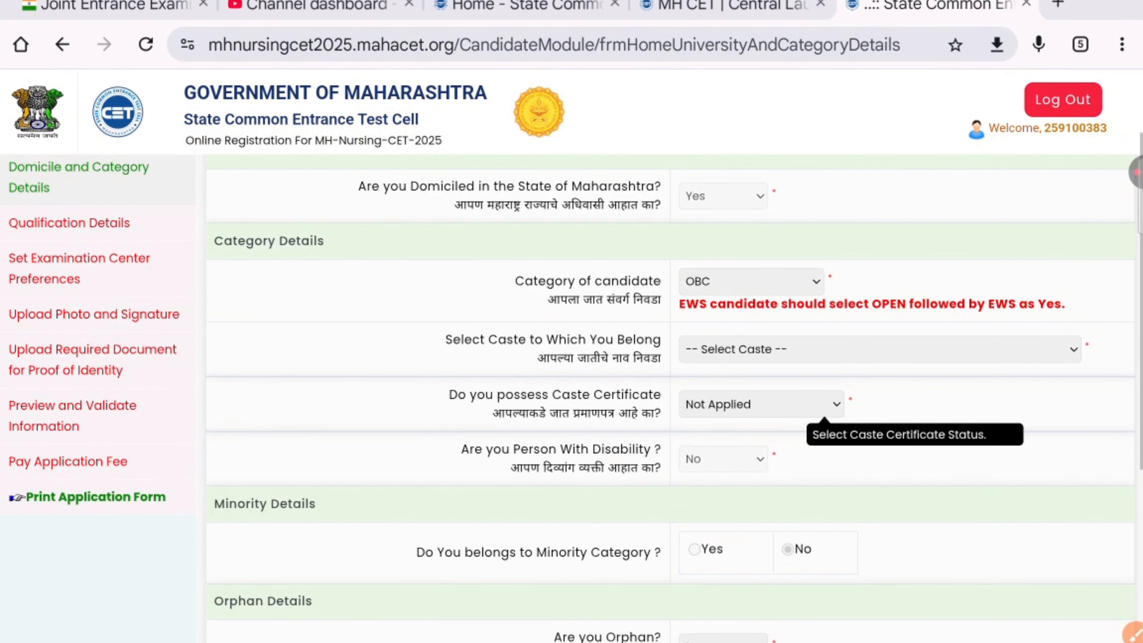
Step: Try ST and then SC as the candidate category, dismissing each certificate notice
{"action": "left_click", "coordinate": [787, 282]}
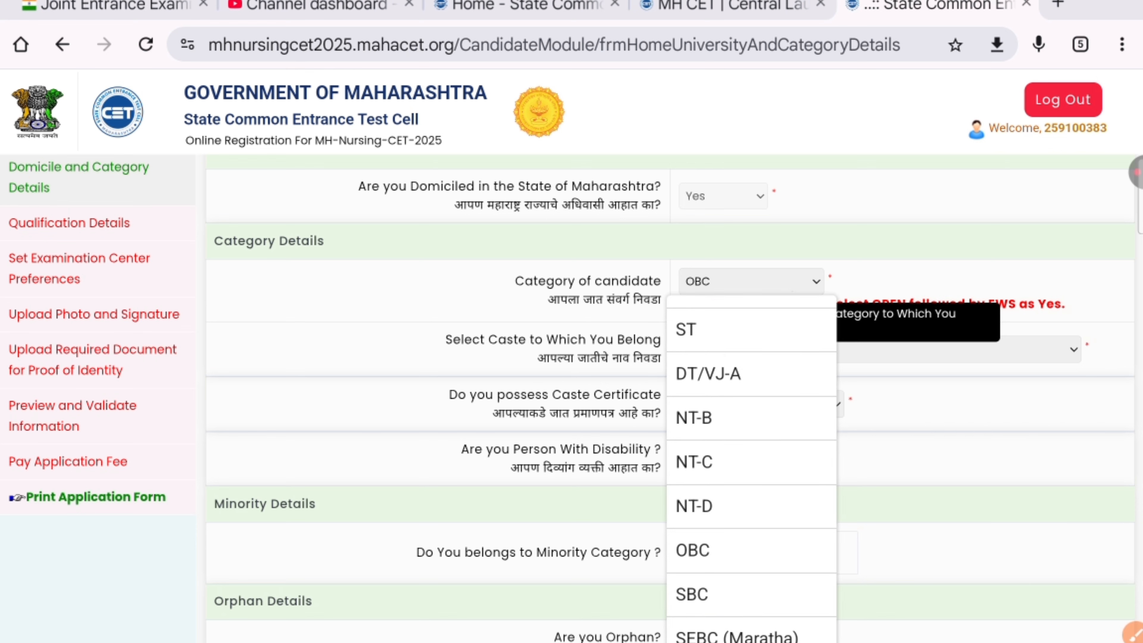
{"action": "left_click", "coordinate": [747, 329]}
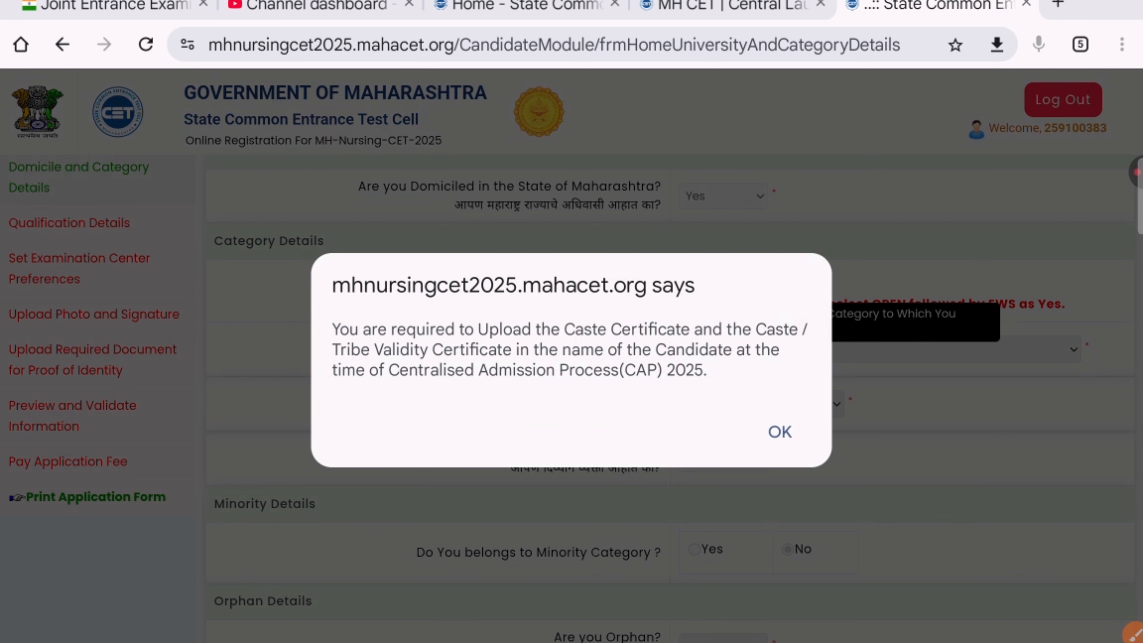
{"action": "left_click", "coordinate": [780, 431]}
{"action": "scroll", "coordinate": [670, 396], "scroll_direction": "up", "scroll_amount": 1}
{"action": "left_click", "coordinate": [751, 318]}
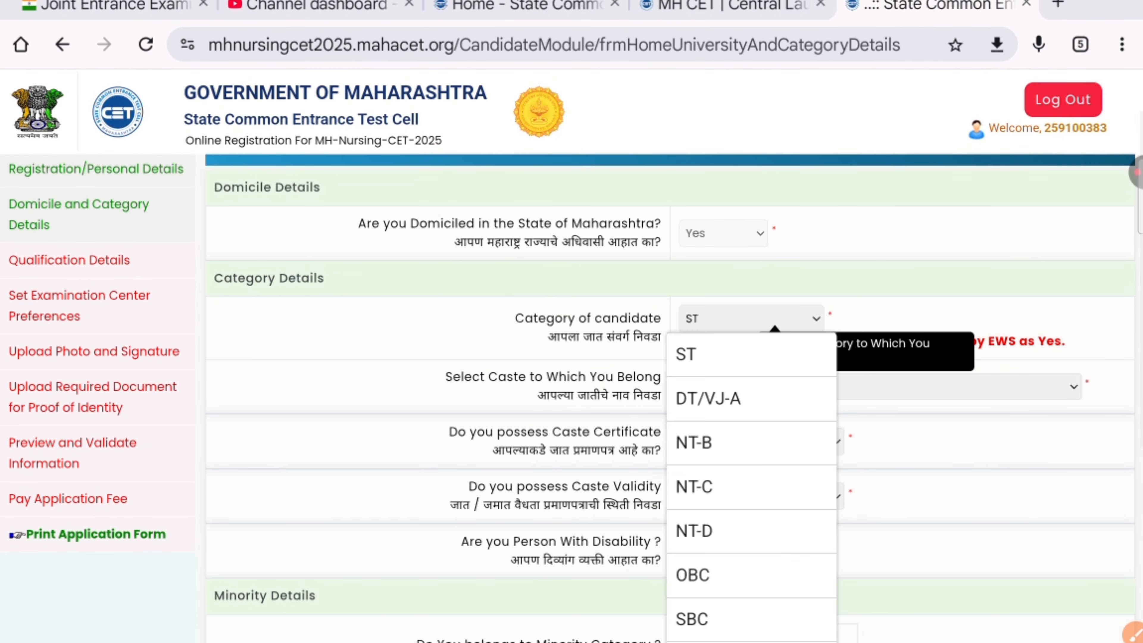
{"action": "scroll", "coordinate": [751, 486], "scroll_direction": "down", "scroll_amount": 1}
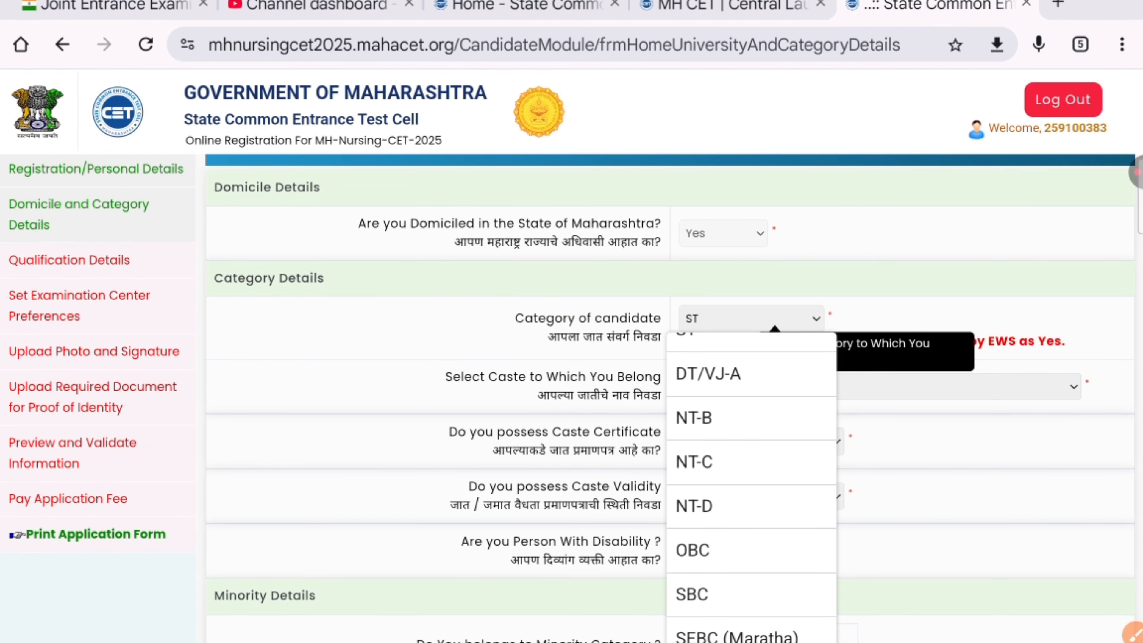
{"action": "scroll", "coordinate": [751, 486], "scroll_direction": "up", "scroll_amount": 3}
{"action": "left_click", "coordinate": [686, 431]}
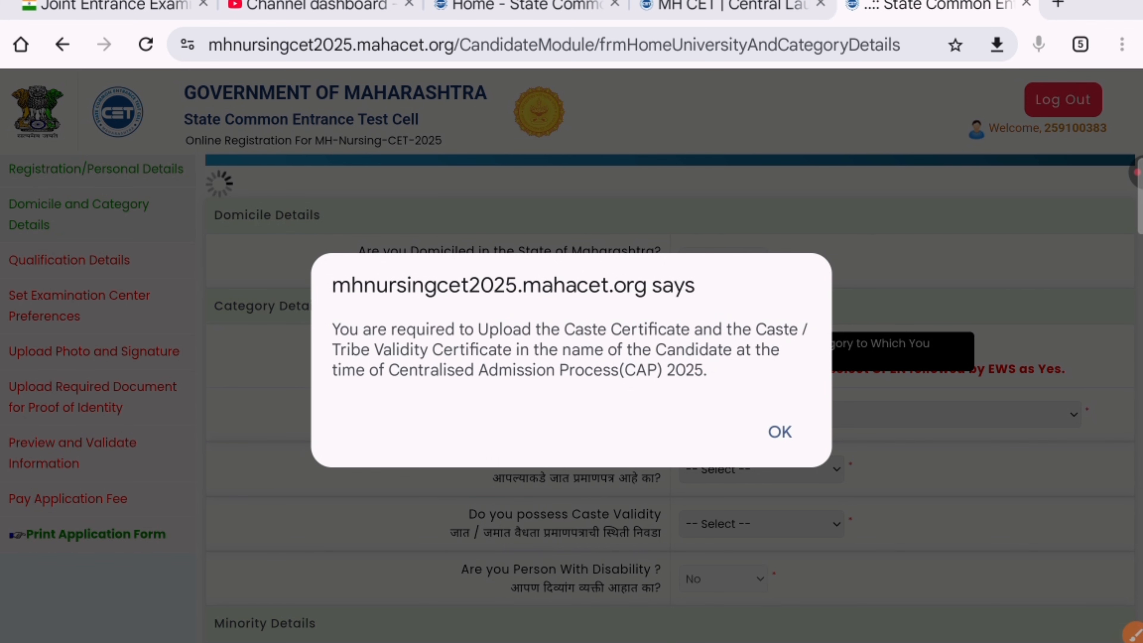
{"action": "key", "text": "Return"}
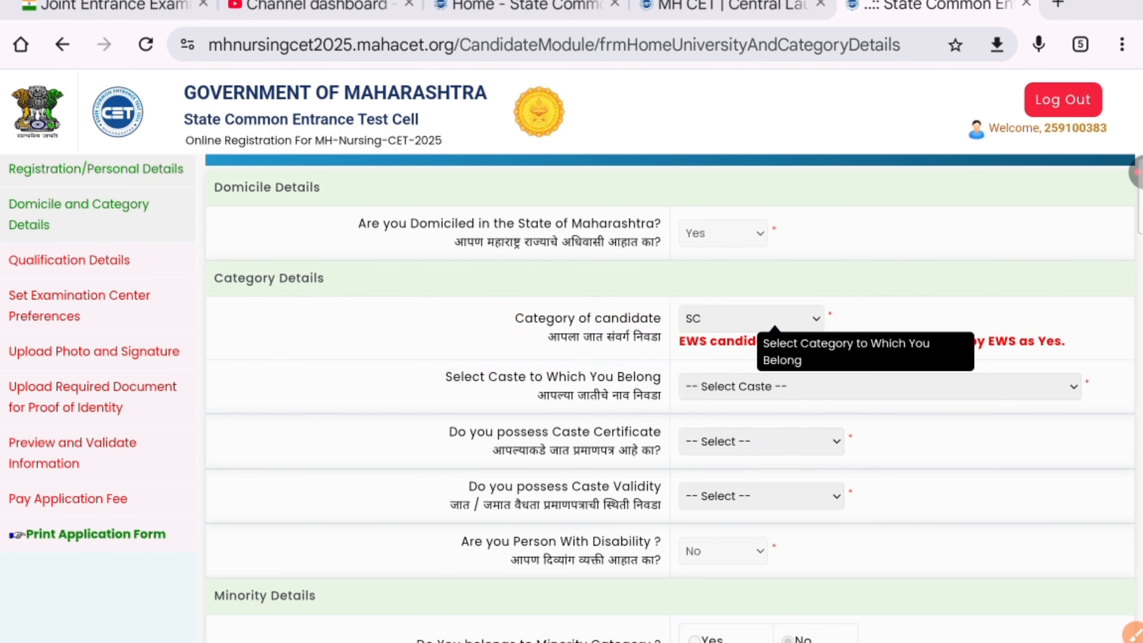
Step: Switch the category to OBC, dismiss its notice, then switch to Open
{"action": "left_click", "coordinate": [763, 318]}
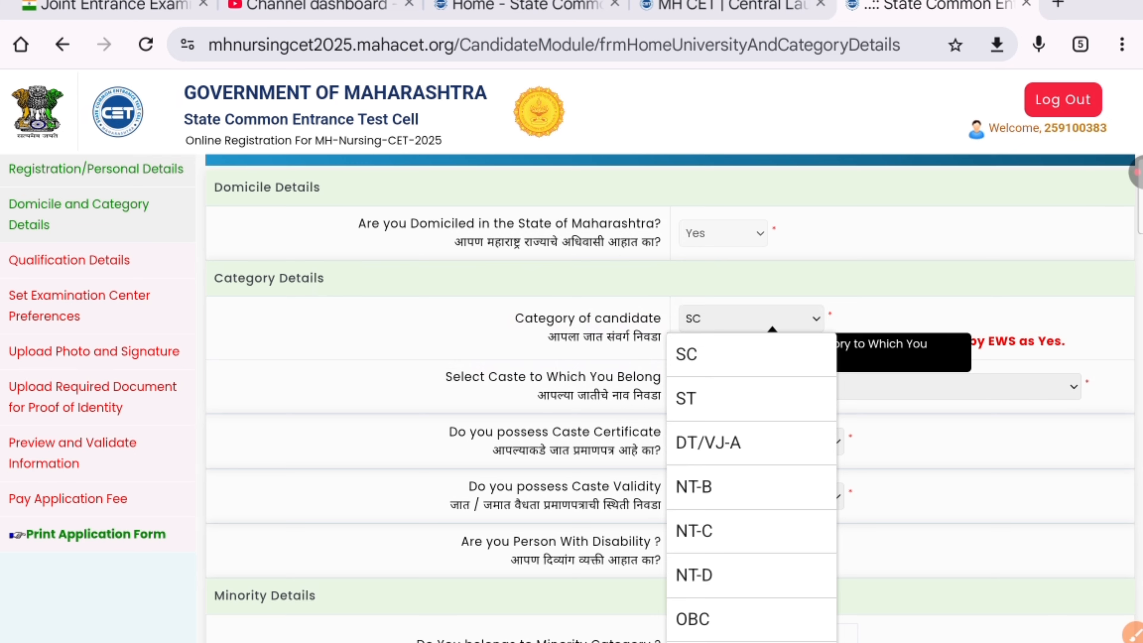
{"action": "left_click", "coordinate": [692, 619]}
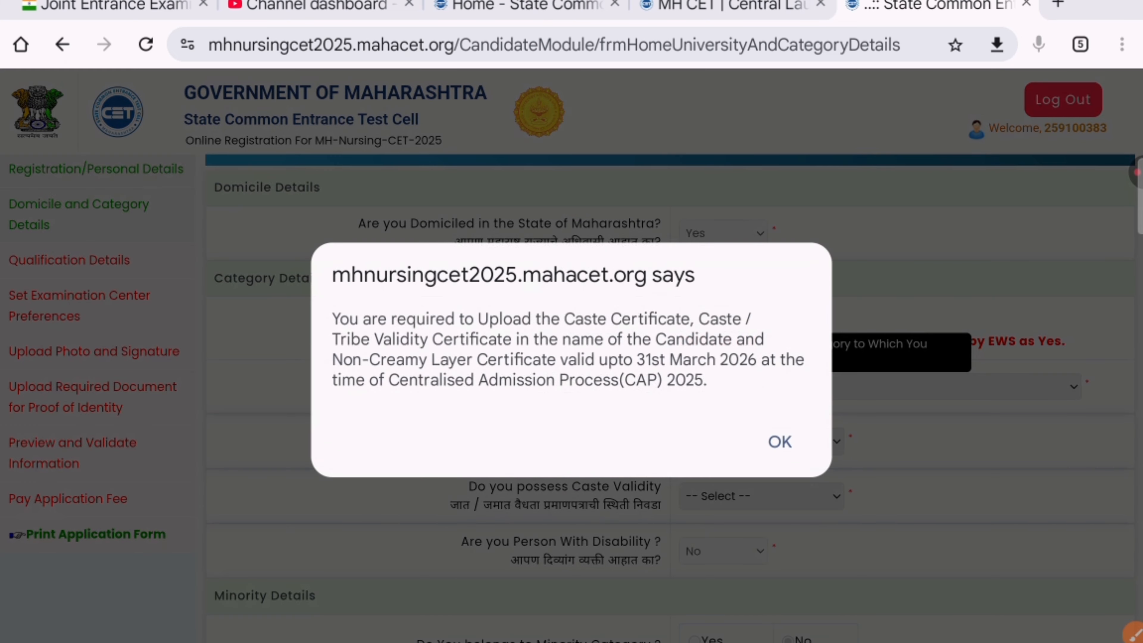
{"action": "key", "text": "Return"}
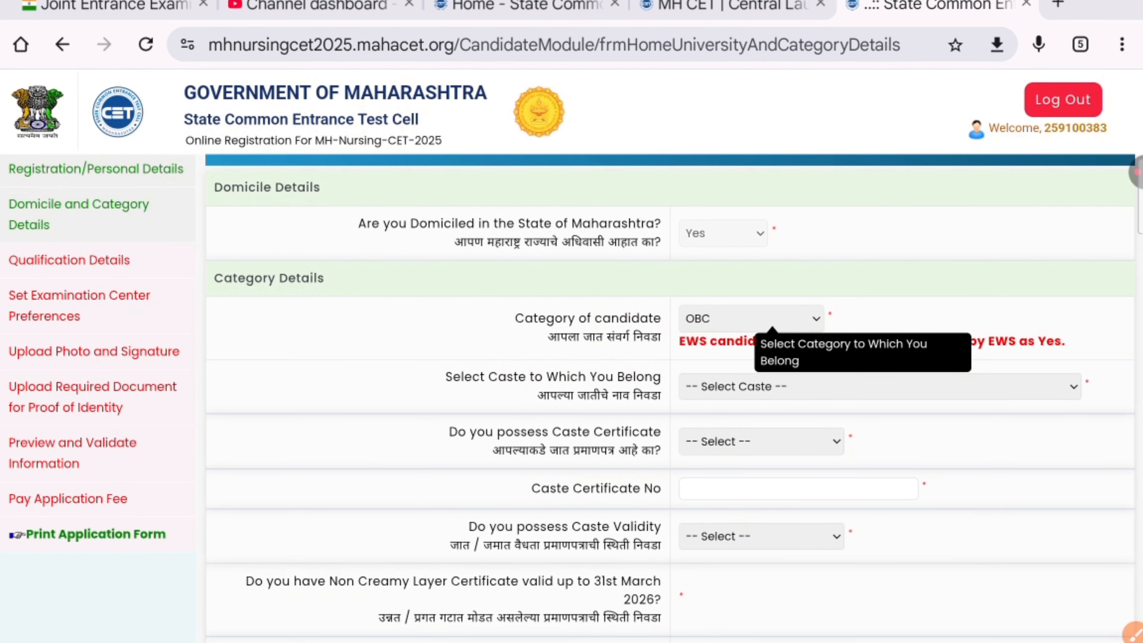
{"action": "left_click", "coordinate": [818, 318]}
{"action": "scroll", "coordinate": [751, 486], "scroll_direction": "up", "scroll_amount": 3}
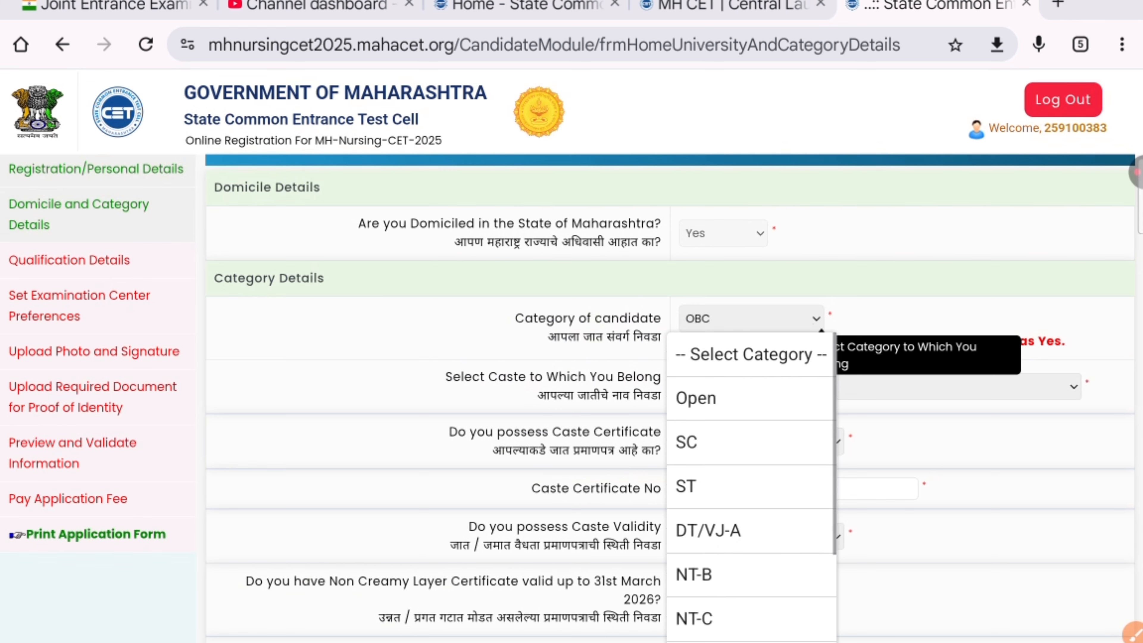
{"action": "left_click", "coordinate": [696, 398]}
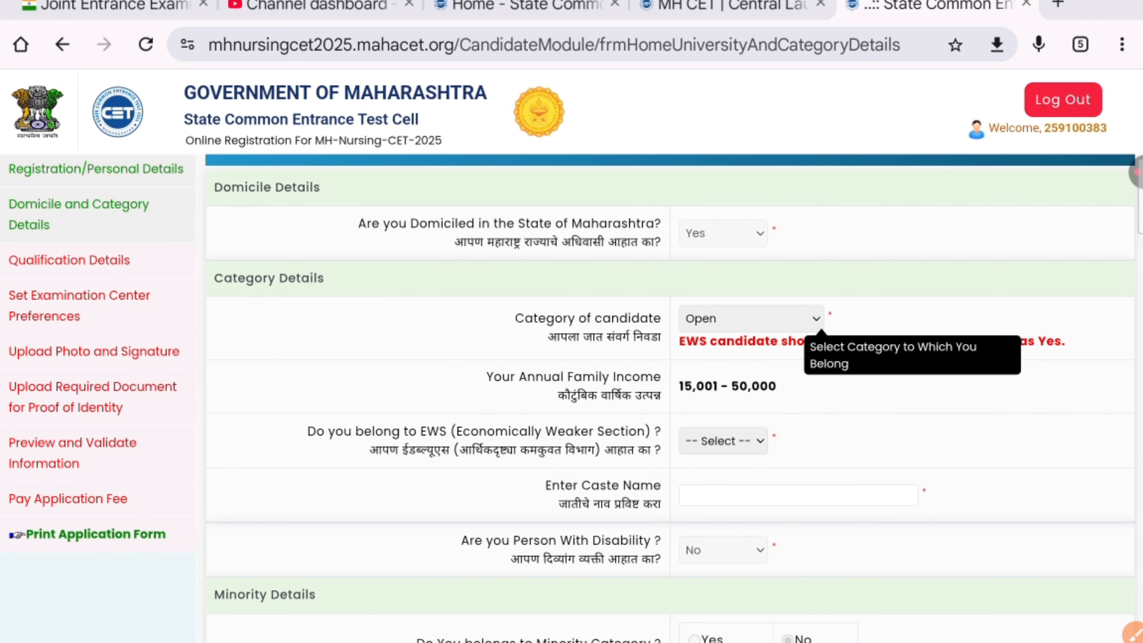
Step: Set the category back to OBC and acknowledge the caste certificate notice
{"action": "left_click", "coordinate": [815, 318]}
{"action": "scroll", "coordinate": [751, 486], "scroll_direction": "down", "scroll_amount": 3}
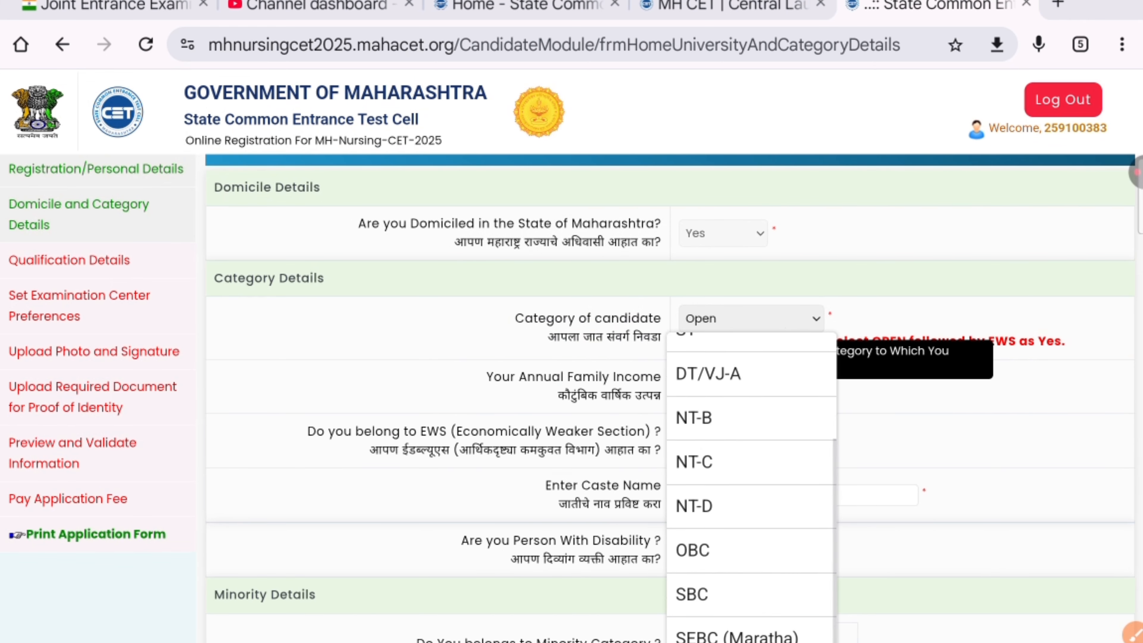
{"action": "left_click", "coordinate": [693, 549]}
{"action": "key", "text": "Return"}
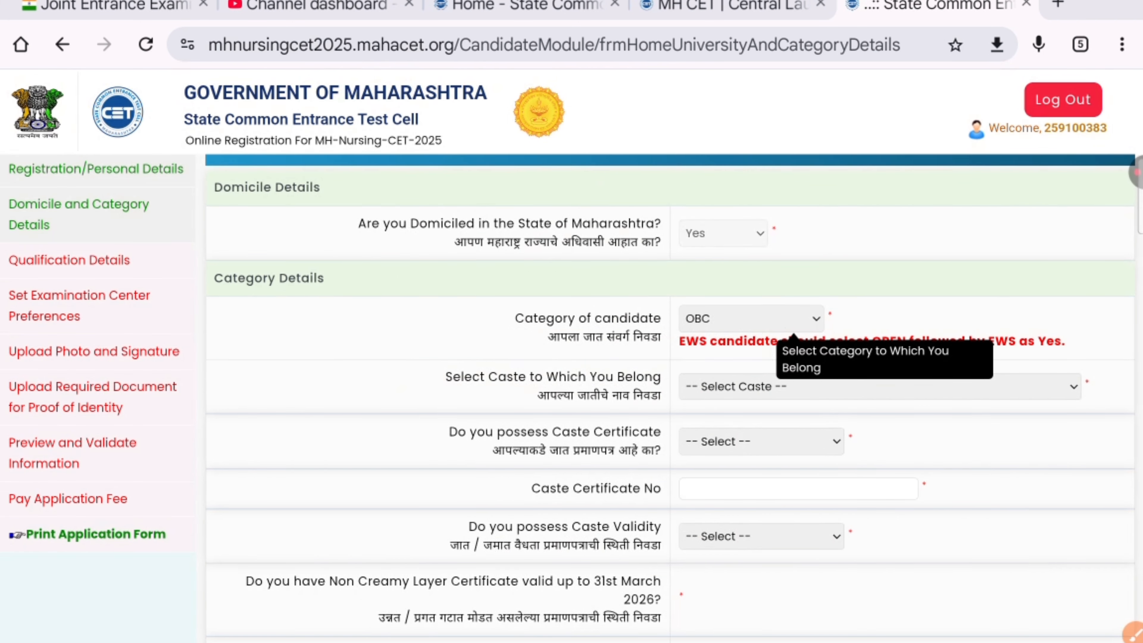
{"action": "left_click", "coordinate": [860, 388]}
{"action": "scroll", "coordinate": [879, 187], "scroll_direction": "down", "scroll_amount": 20}
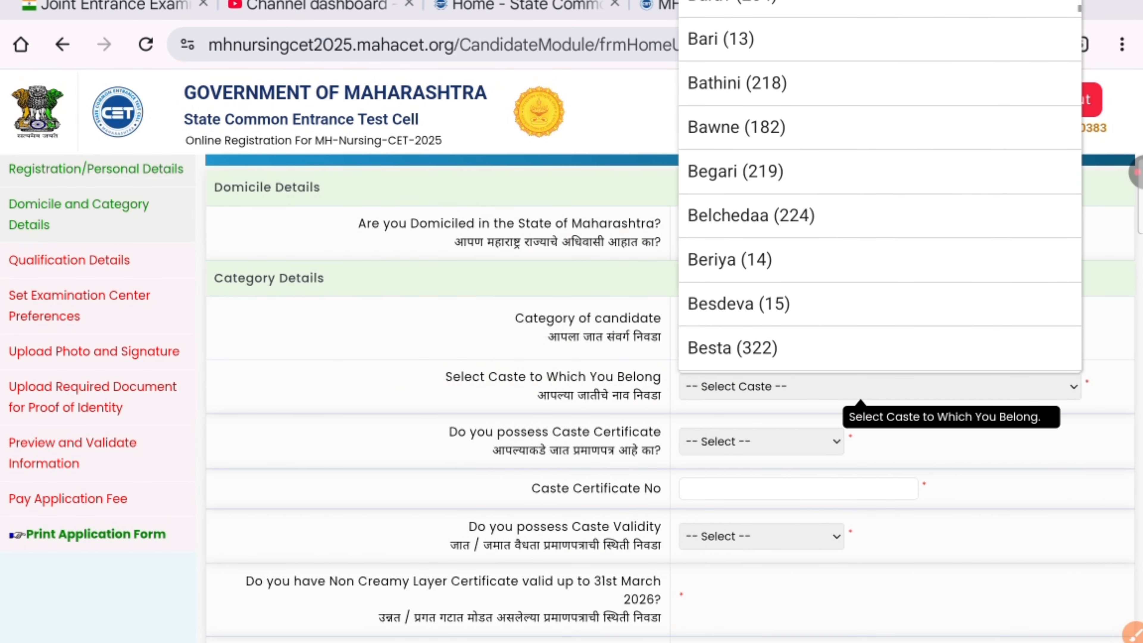
Step: Scroll down the caste list and select Maratha Kunbi (83)
{"action": "scroll", "coordinate": [880, 187], "scroll_direction": "down", "scroll_amount": 20}
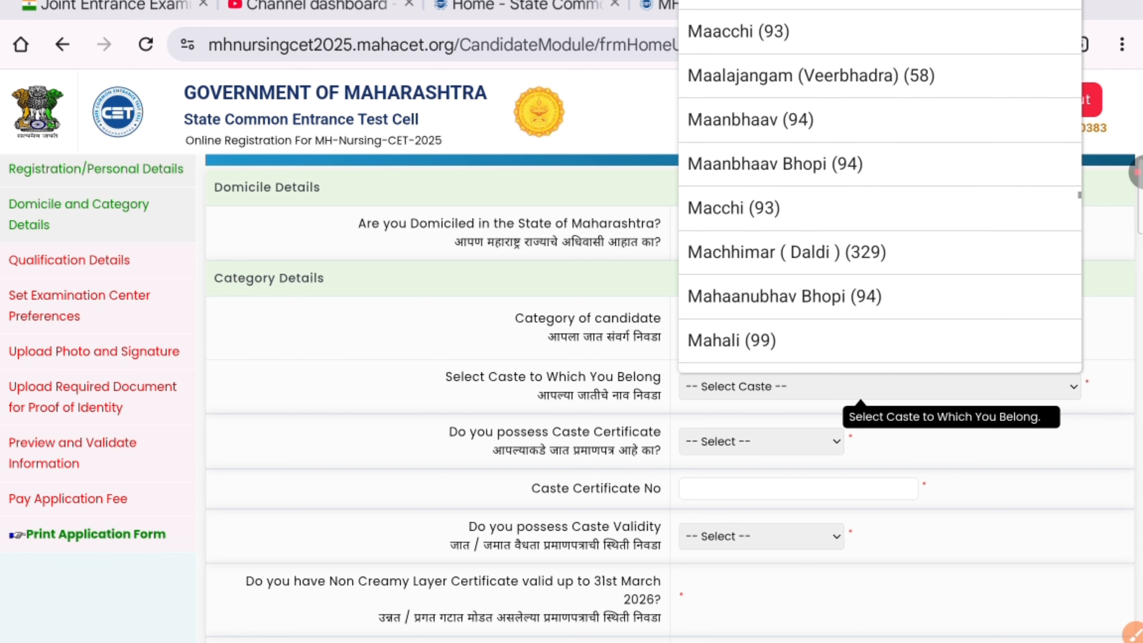
{"action": "scroll", "coordinate": [880, 189], "scroll_direction": "up", "scroll_amount": 2}
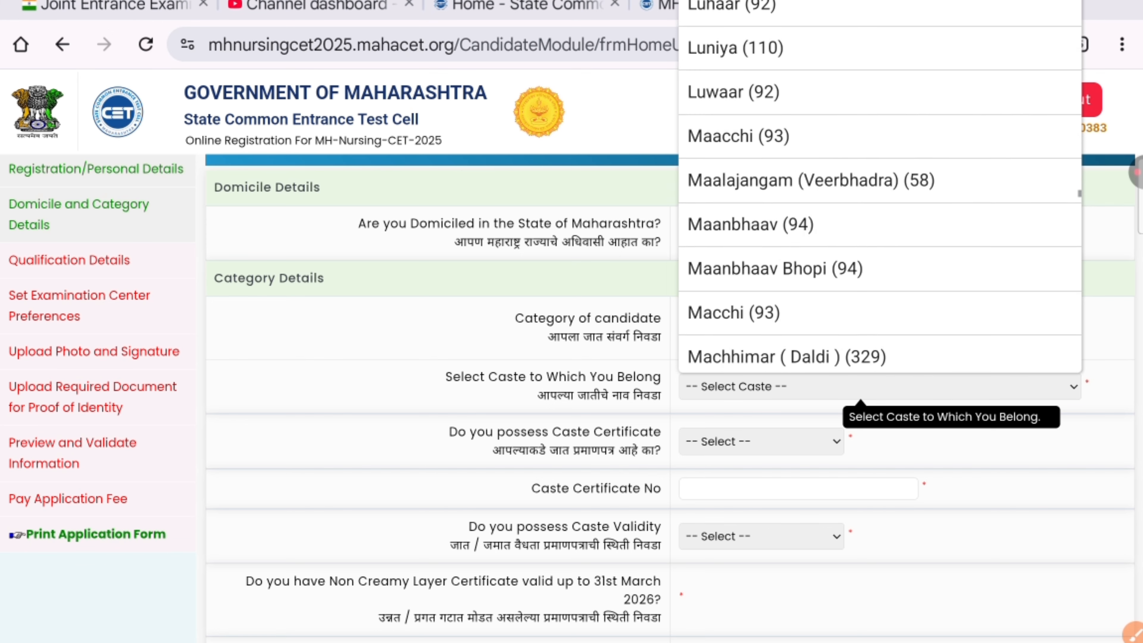
{"action": "scroll", "coordinate": [880, 189], "scroll_direction": "down", "scroll_amount": 4}
{"action": "scroll", "coordinate": [880, 189], "scroll_direction": "down", "scroll_amount": 5}
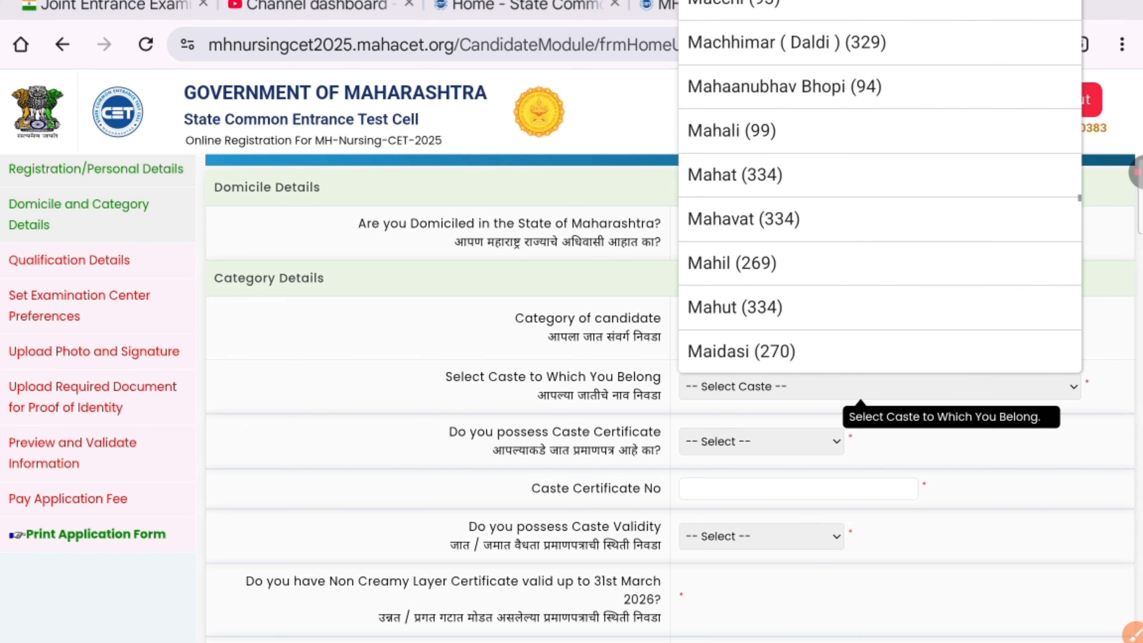
{"action": "scroll", "coordinate": [880, 189], "scroll_direction": "down", "scroll_amount": 4}
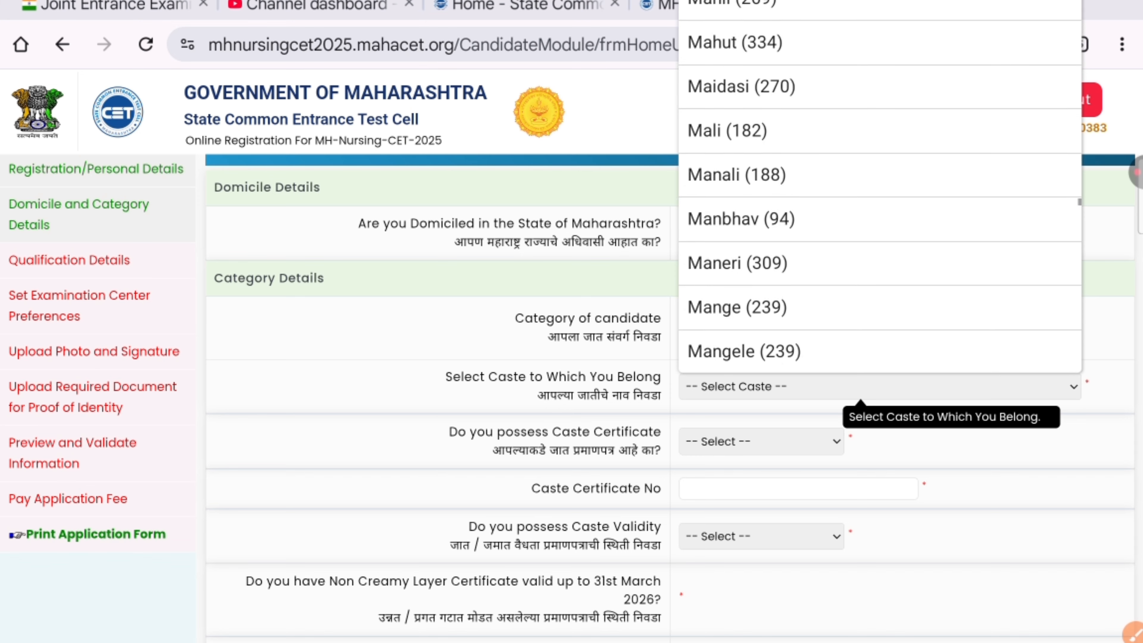
{"action": "scroll", "coordinate": [880, 189], "scroll_direction": "down", "scroll_amount": 3}
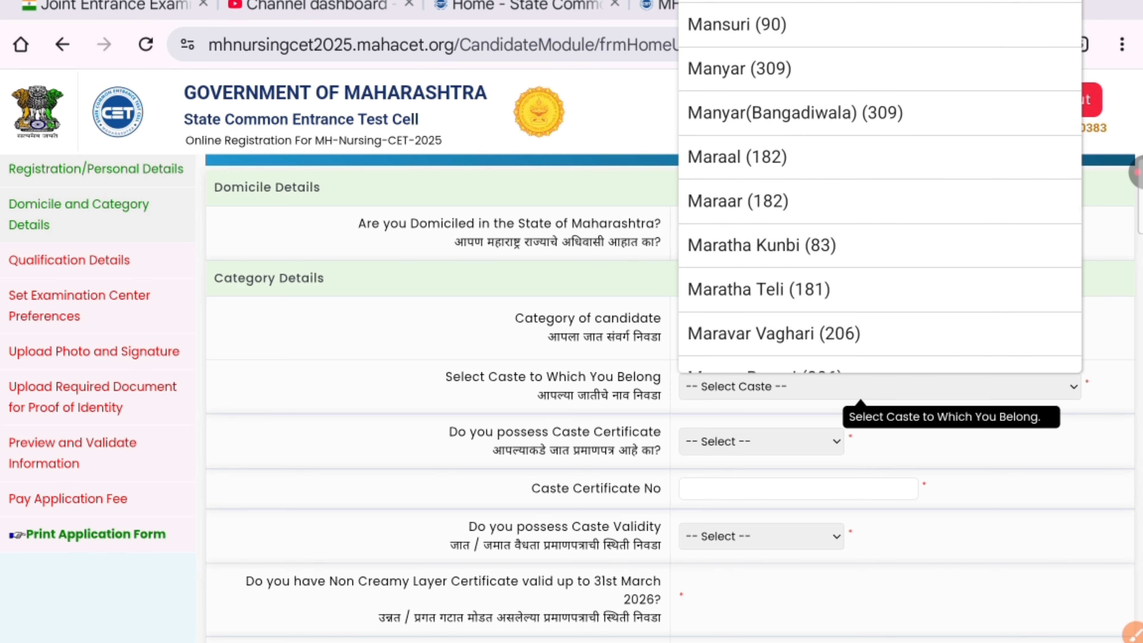
{"action": "scroll", "coordinate": [880, 189], "scroll_direction": "down", "scroll_amount": 1}
{"action": "left_click", "coordinate": [762, 194]}
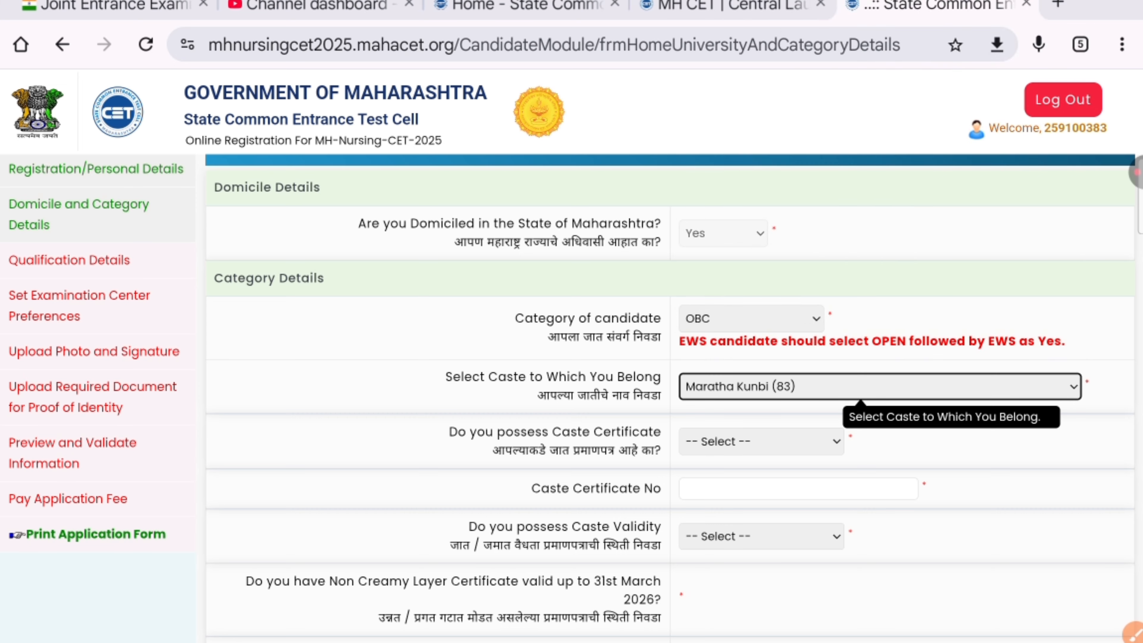
{"action": "scroll", "coordinate": [571, 315], "scroll_direction": "down", "scroll_amount": 3}
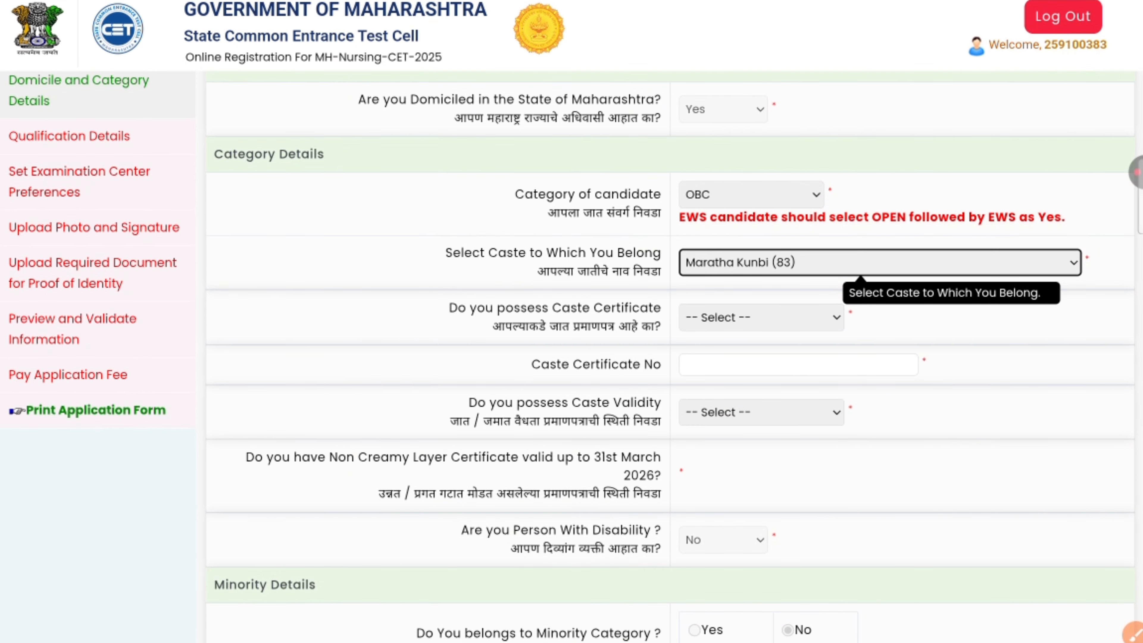
Step: Enter a caste certificate number, then set the certificate status to Not Applied
{"action": "left_click", "coordinate": [798, 364]}
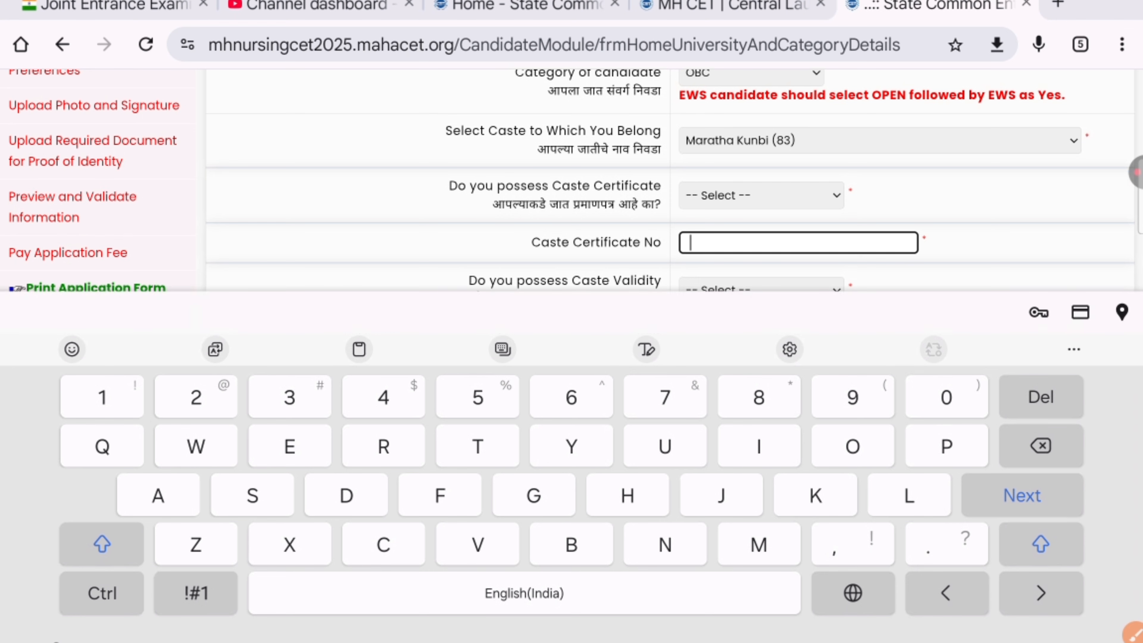
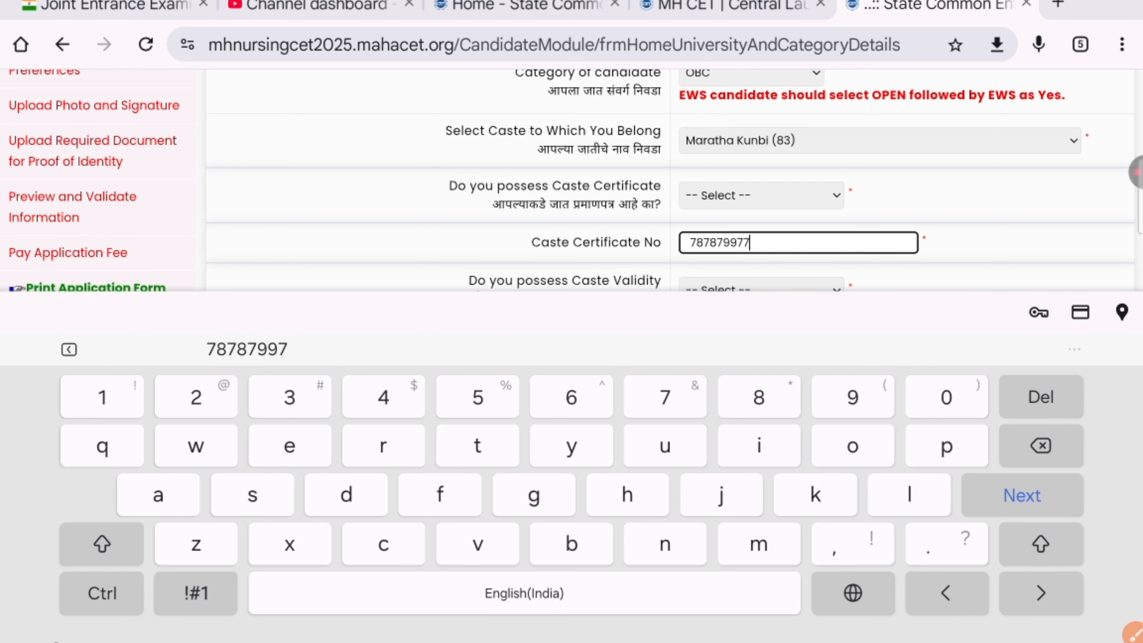
{"action": "left_click", "coordinate": [761, 195]}
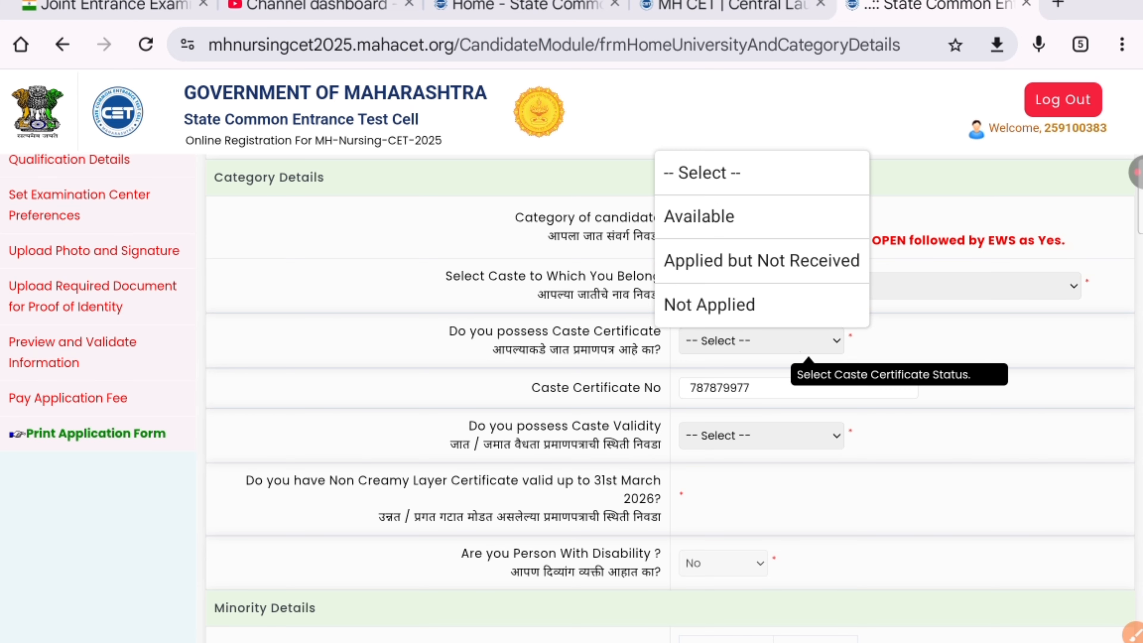
{"action": "left_click", "coordinate": [710, 304]}
Step: Save the category details and continue to Qualification Details
{"action": "scroll", "coordinate": [670, 360], "scroll_direction": "down", "scroll_amount": 2}
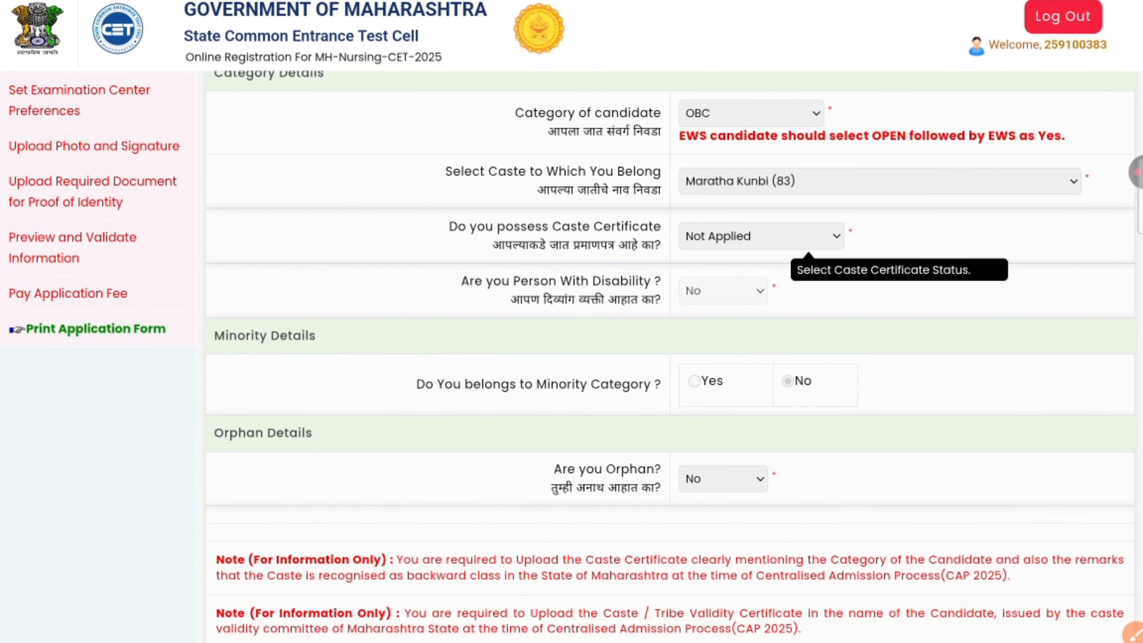
{"action": "scroll", "coordinate": [671, 360], "scroll_direction": "down", "scroll_amount": 3}
{"action": "scroll", "coordinate": [670, 360], "scroll_direction": "down", "scroll_amount": 1}
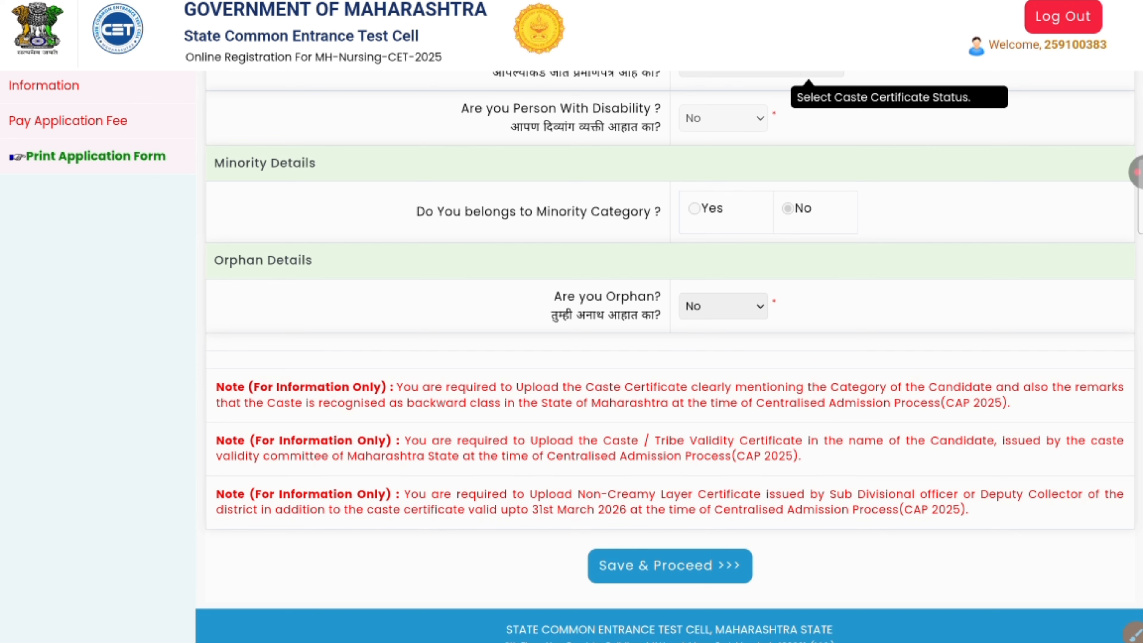
{"action": "scroll", "coordinate": [670, 361], "scroll_direction": "up", "scroll_amount": 4}
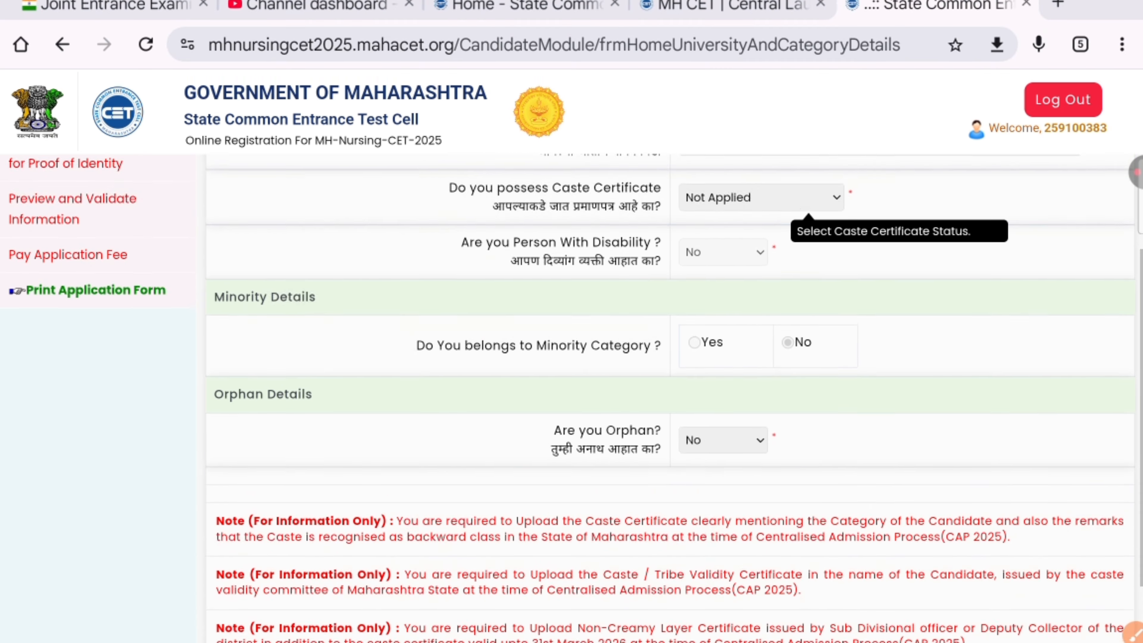
{"action": "scroll", "coordinate": [670, 360], "scroll_direction": "down", "scroll_amount": 3}
{"action": "scroll", "coordinate": [671, 360], "scroll_direction": "down", "scroll_amount": 1}
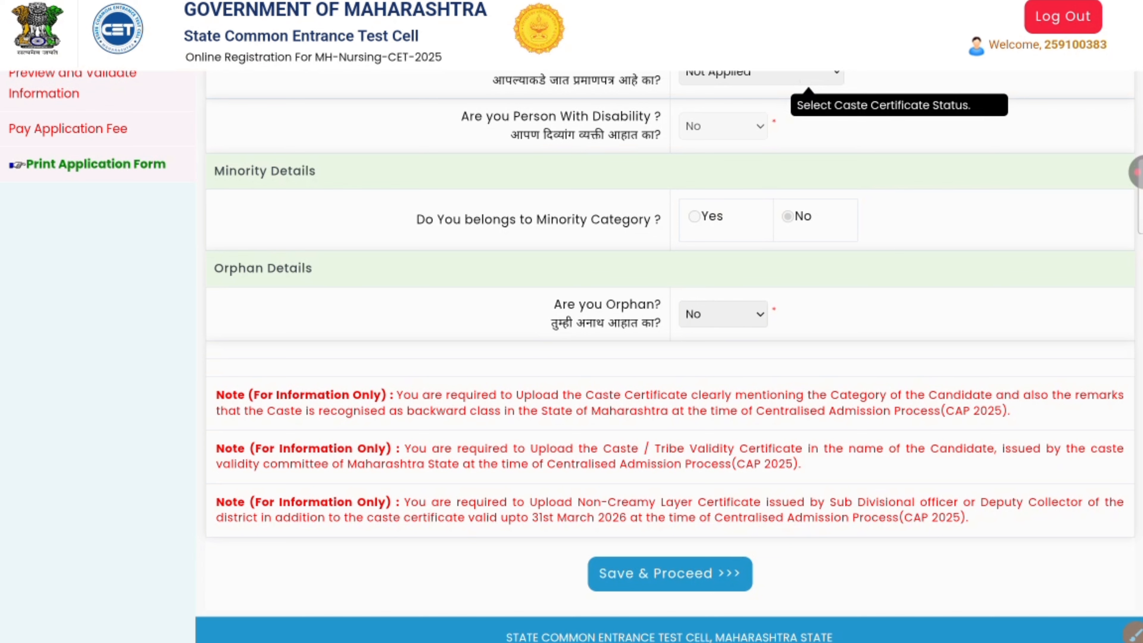
{"action": "left_click", "coordinate": [669, 573]}
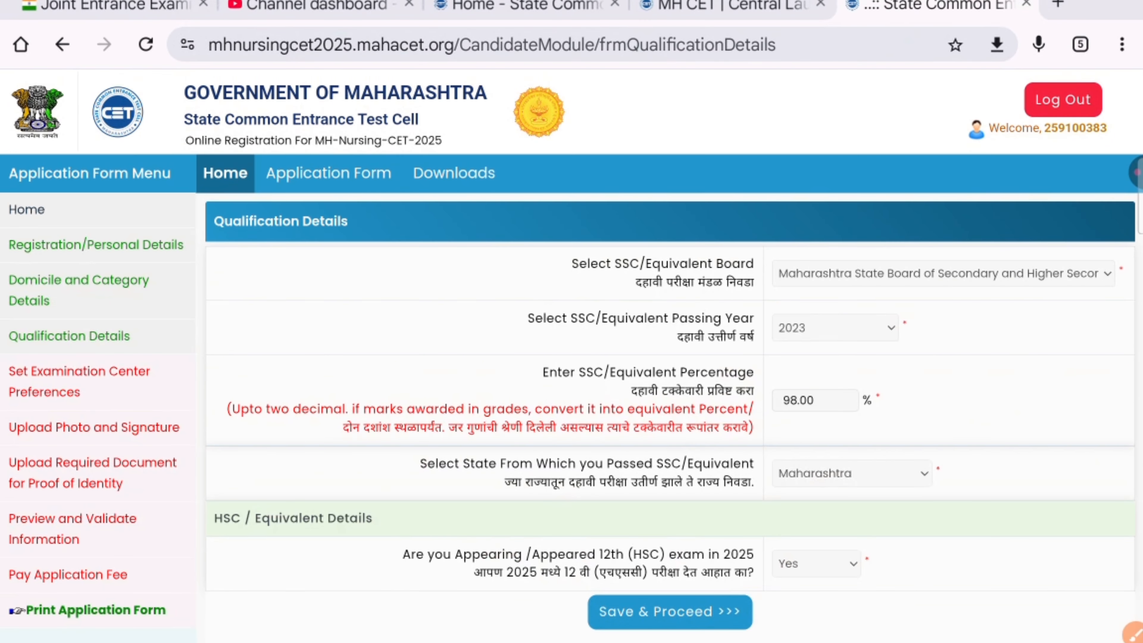
Step: Save the qualification details (SSC 2023, 98.00 percent, Maharashtra) and continue to district preferences
{"action": "left_click", "coordinate": [1135, 172]}
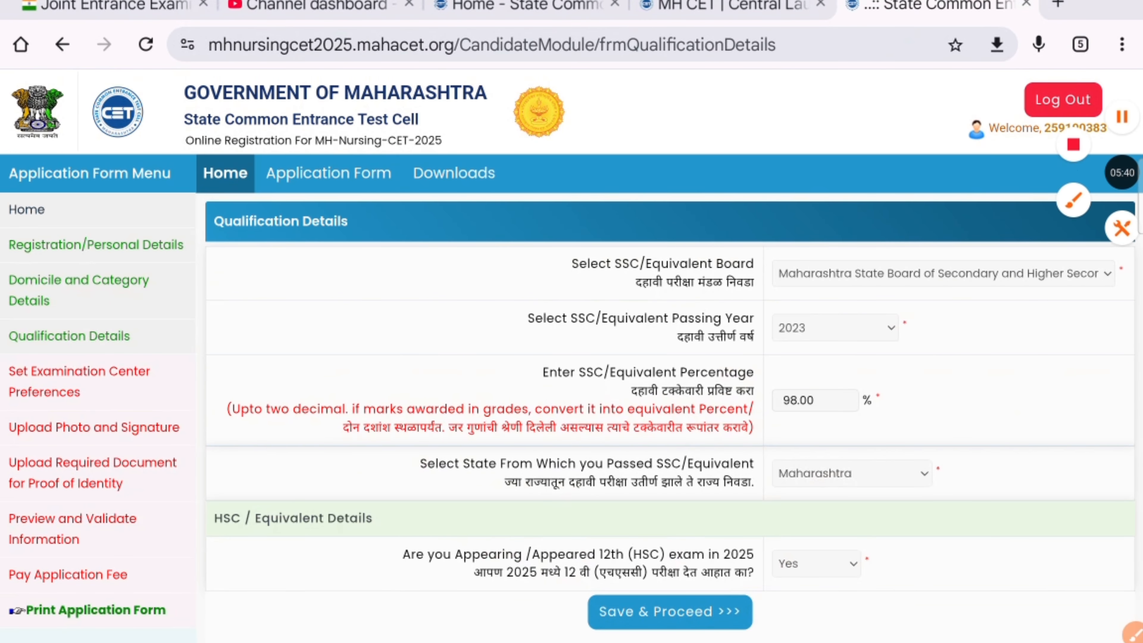
{"action": "left_click", "coordinate": [1121, 172]}
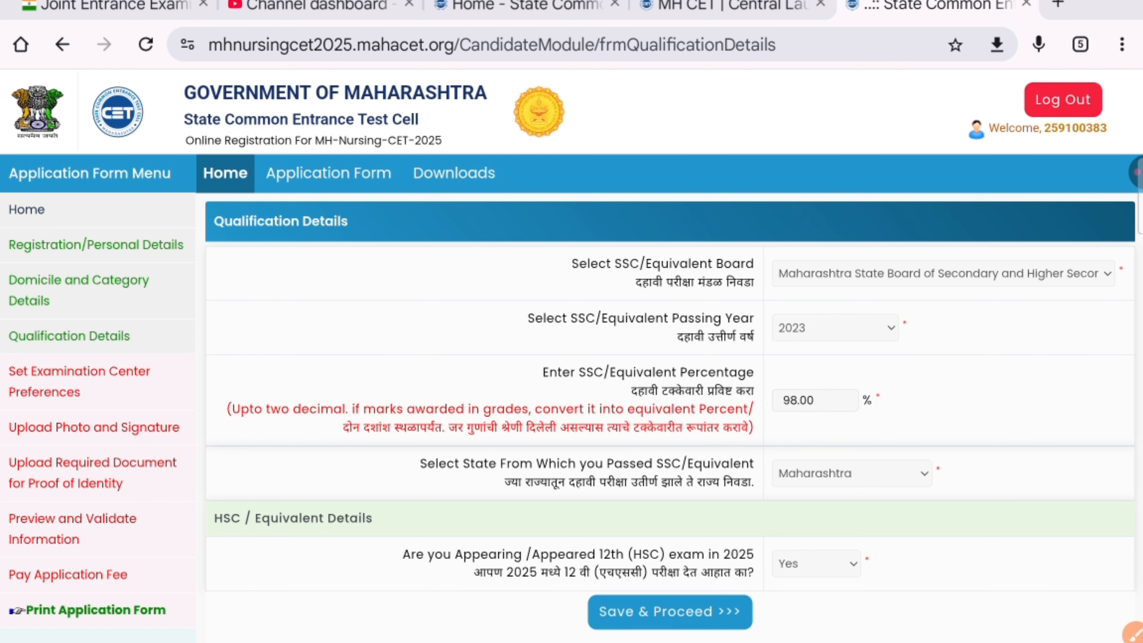
{"action": "scroll", "coordinate": [571, 322], "scroll_direction": "down", "scroll_amount": 2}
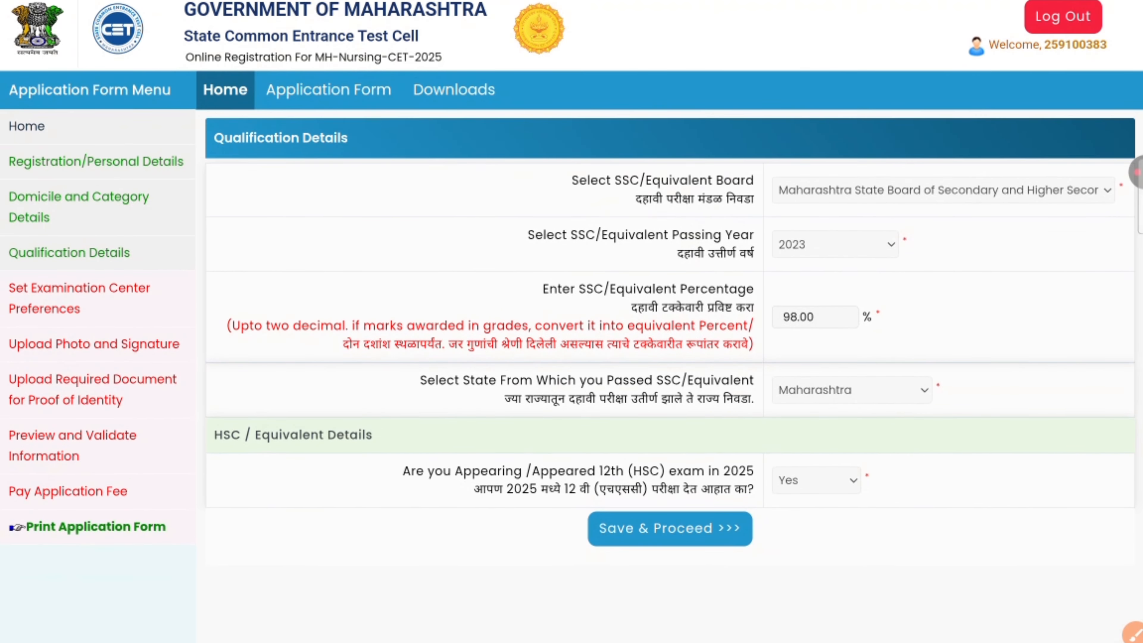
{"action": "left_click", "coordinate": [669, 529]}
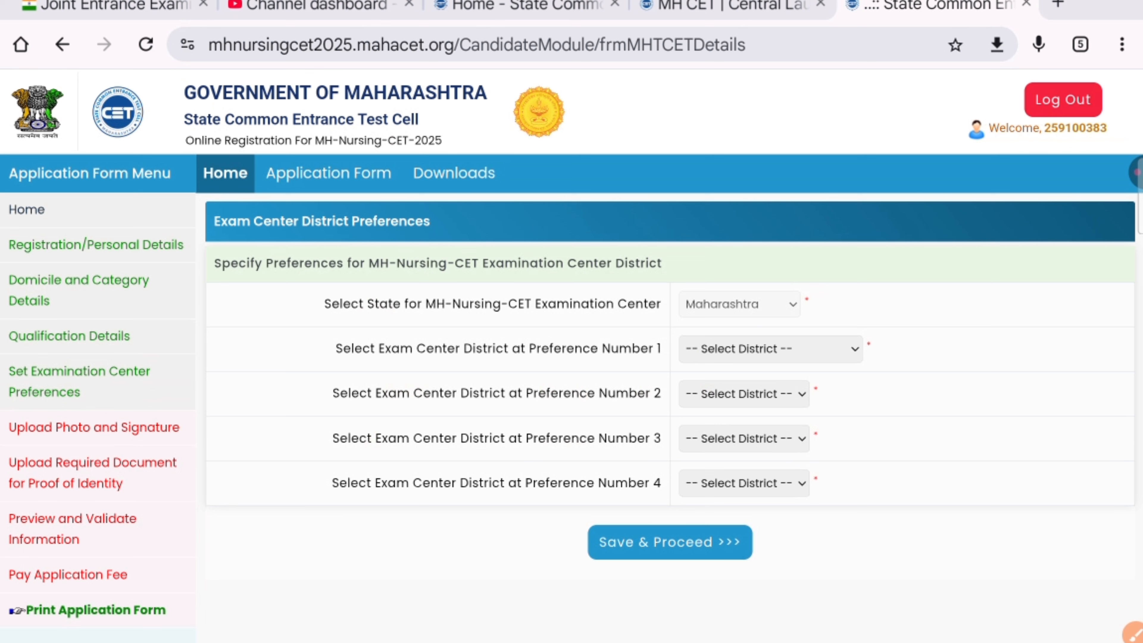
Step: Choose Pune, Amravati, Akola and Buldhana as exam centre district preferences 1 to 4
{"action": "left_click", "coordinate": [836, 350]}
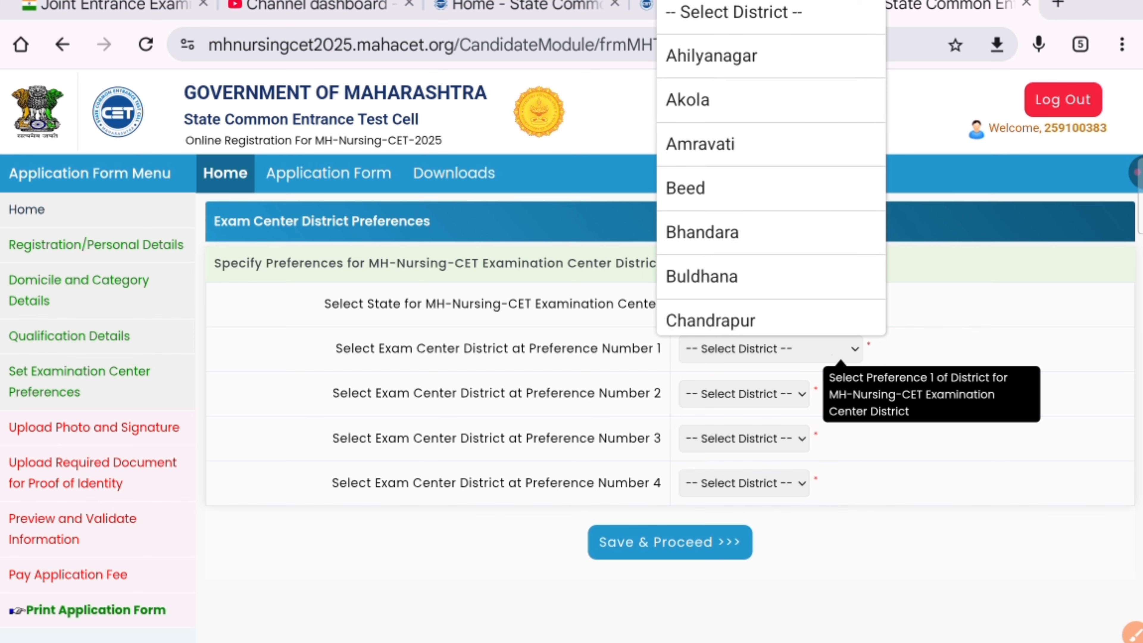
{"action": "scroll", "coordinate": [771, 171], "scroll_direction": "down", "scroll_amount": 5}
{"action": "scroll", "coordinate": [771, 171], "scroll_direction": "down", "scroll_amount": 20}
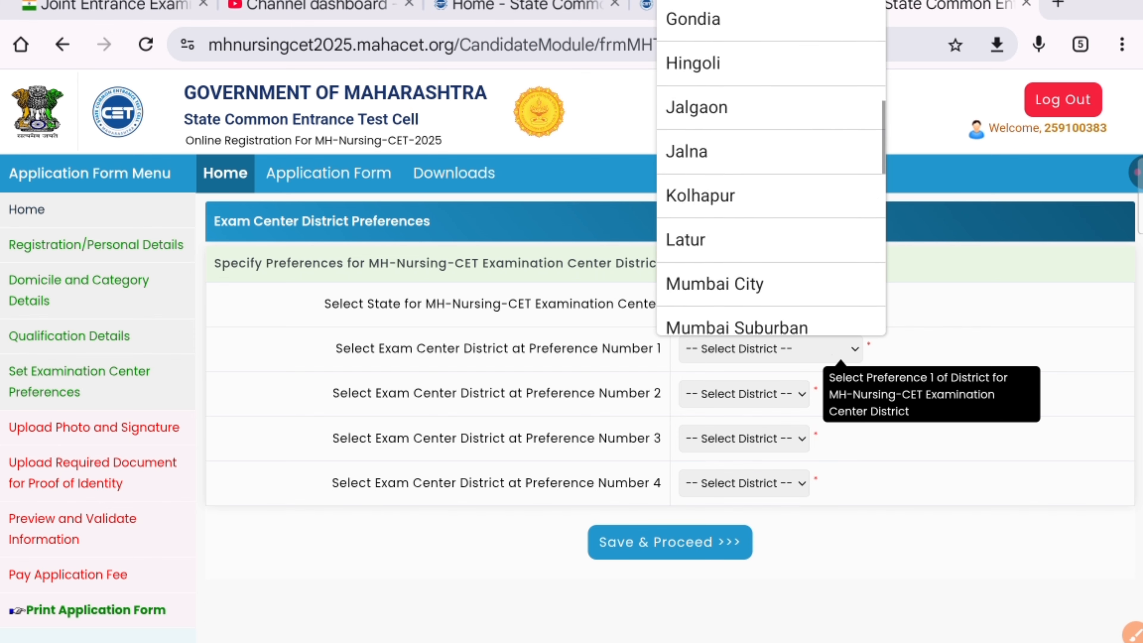
{"action": "scroll", "coordinate": [771, 171], "scroll_direction": "up", "scroll_amount": 15}
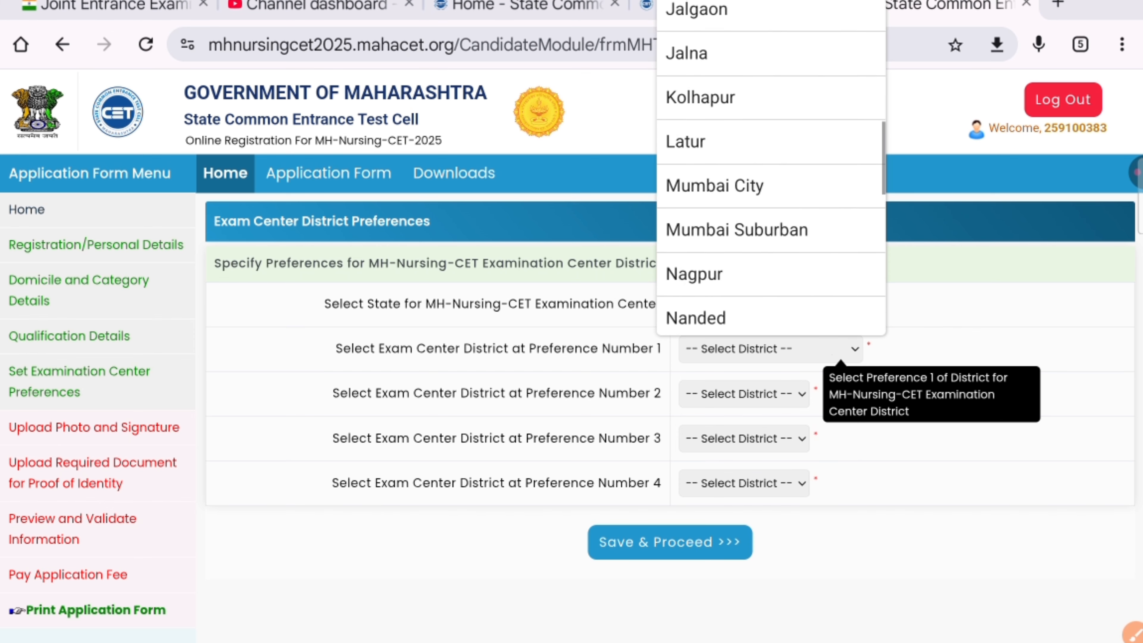
{"action": "scroll", "coordinate": [771, 171], "scroll_direction": "down", "scroll_amount": 5}
{"action": "scroll", "coordinate": [771, 171], "scroll_direction": "down", "scroll_amount": 6}
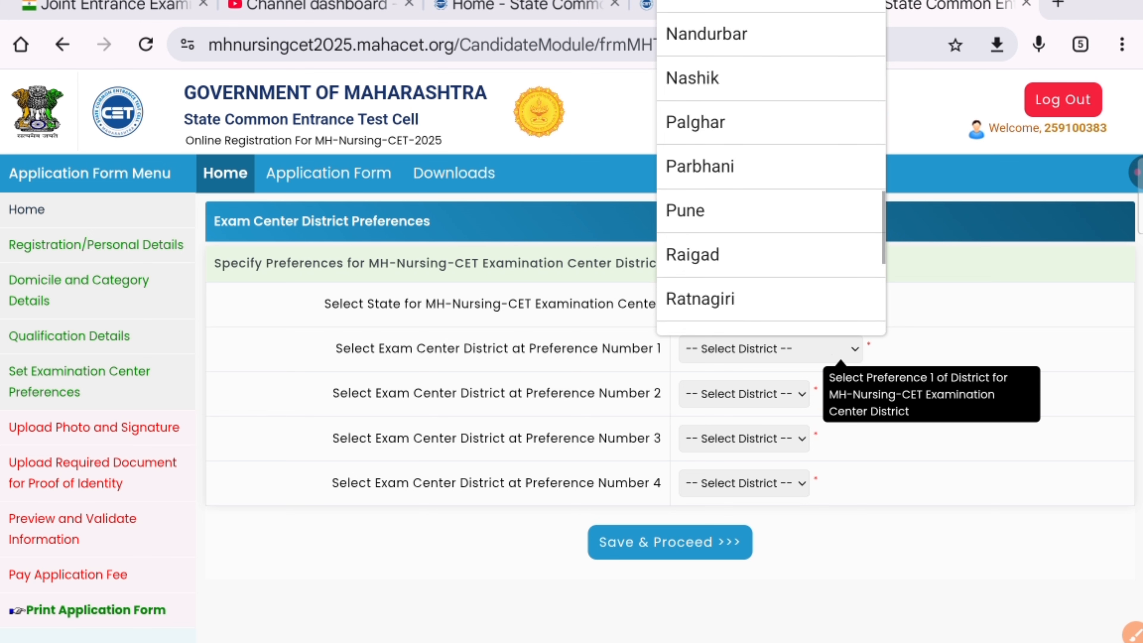
{"action": "left_click", "coordinate": [771, 212]}
{"action": "left_click", "coordinate": [743, 393]}
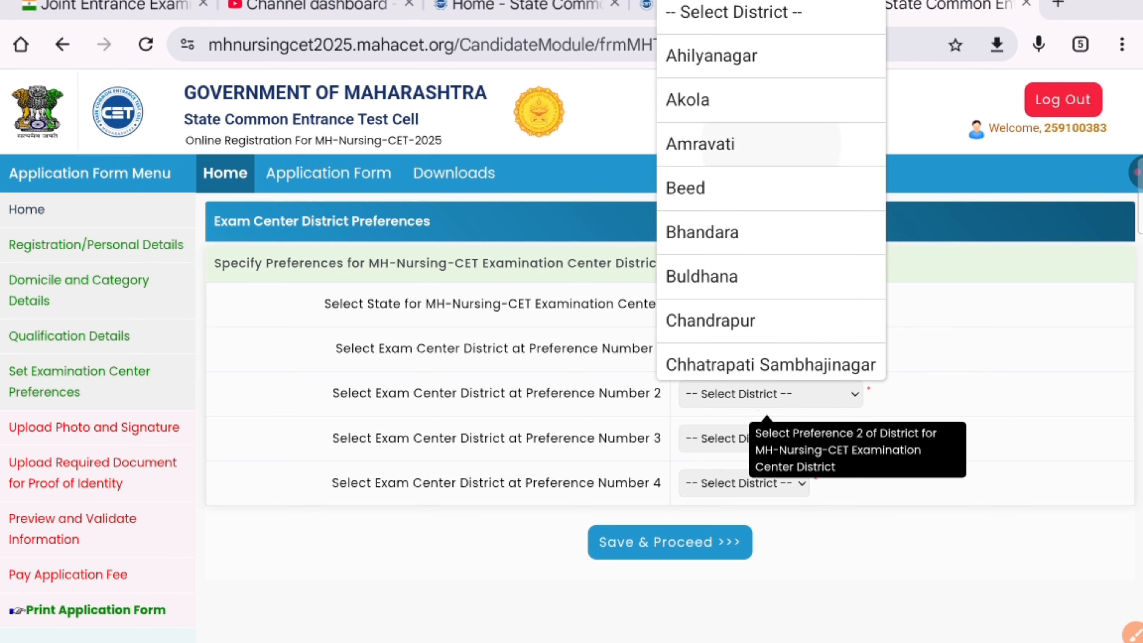
{"action": "left_click", "coordinate": [770, 144]}
{"action": "left_click", "coordinate": [725, 438]}
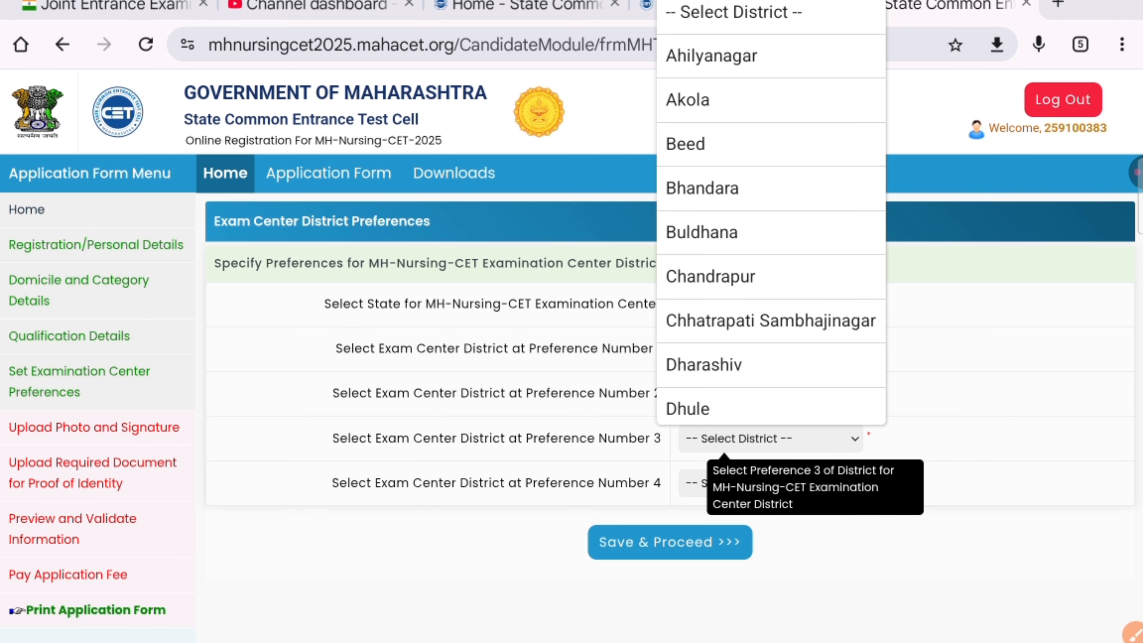
{"action": "left_click", "coordinate": [771, 99]}
{"action": "left_click", "coordinate": [725, 483]}
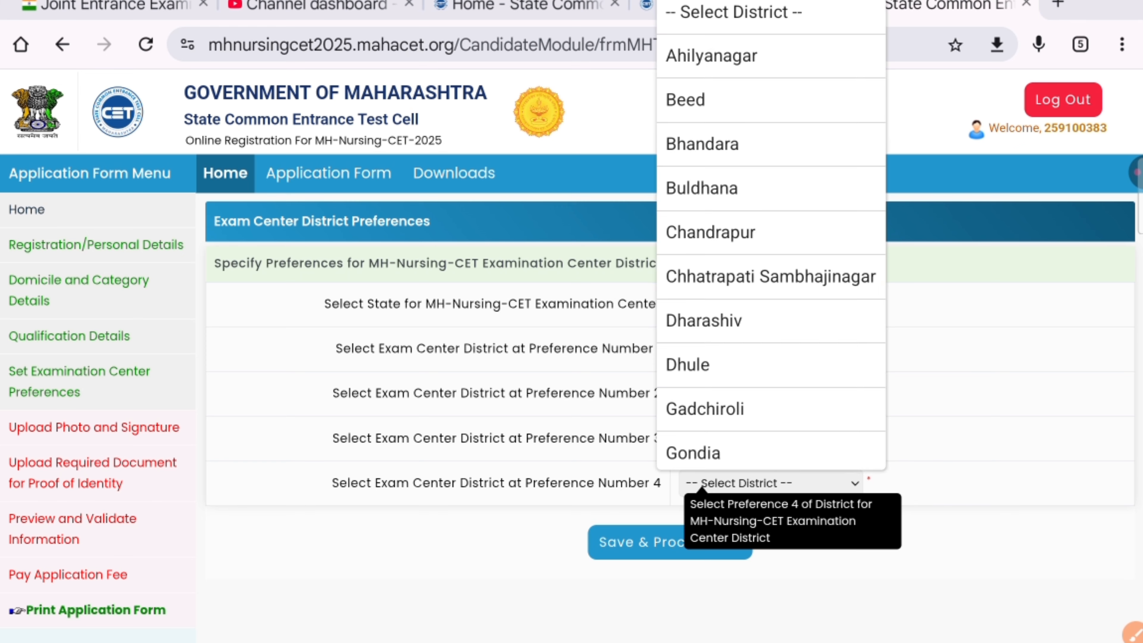
{"action": "left_click", "coordinate": [771, 188]}
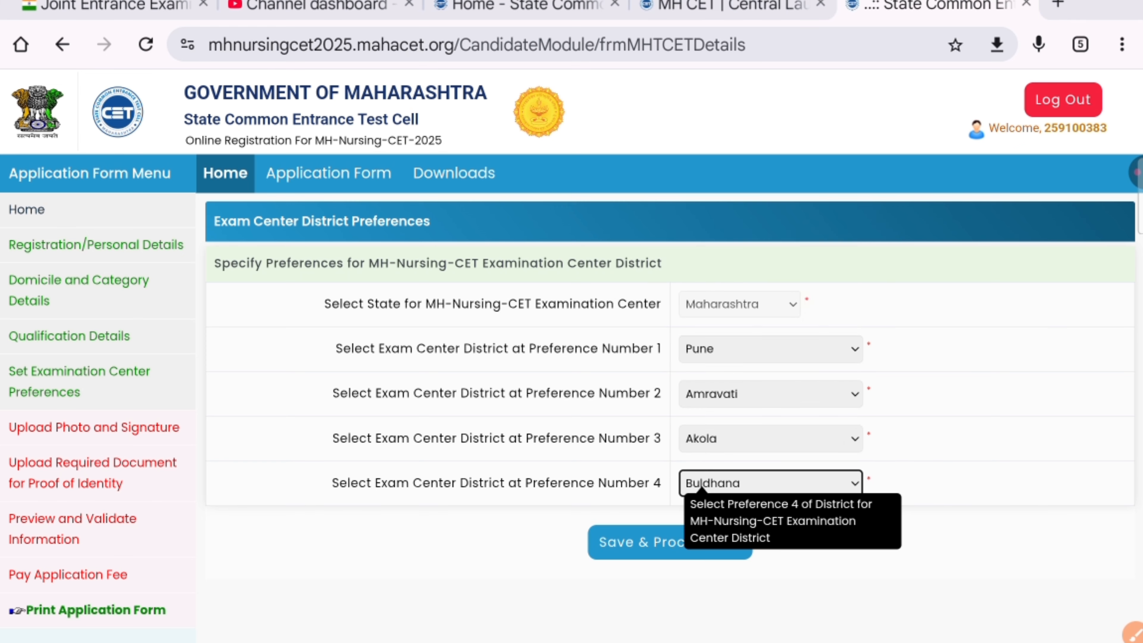
Step: Save the district preferences and continue to the photo and signature upload page
{"action": "scroll", "coordinate": [771, 315], "scroll_direction": "down", "scroll_amount": 2}
{"action": "scroll", "coordinate": [670, 343], "scroll_direction": "down", "scroll_amount": 1}
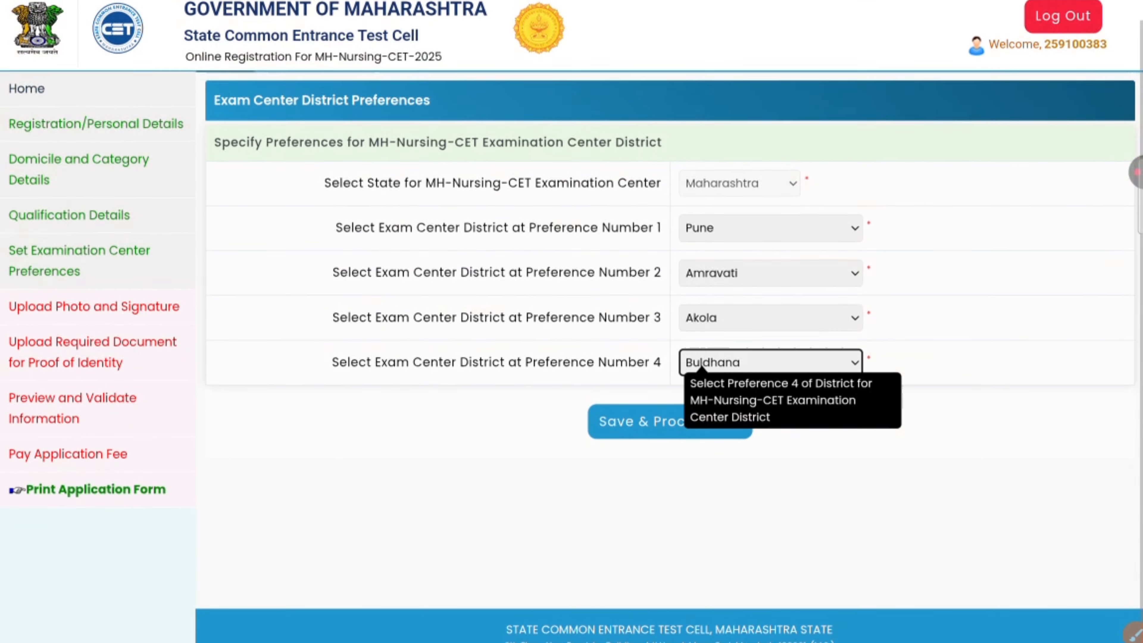
{"action": "scroll", "coordinate": [670, 343], "scroll_direction": "up", "scroll_amount": 3}
{"action": "left_click", "coordinate": [666, 542]}
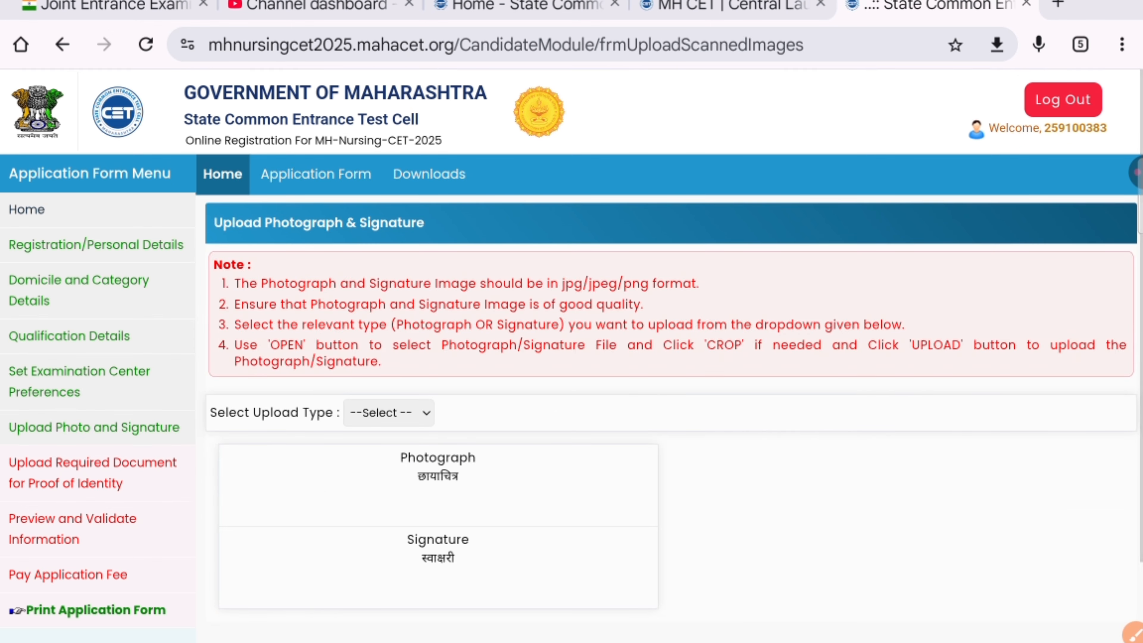
Step: Set the upload type to Photograph, agree to the photo requirements, and browse for a file
{"action": "left_click", "coordinate": [389, 412]}
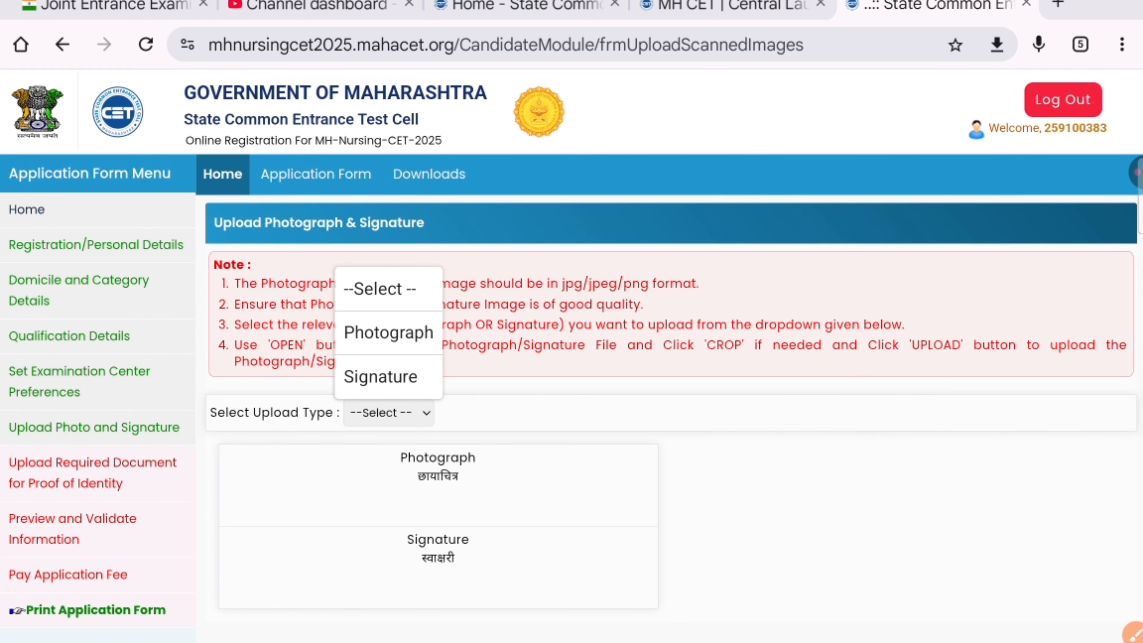
{"action": "left_click", "coordinate": [388, 333]}
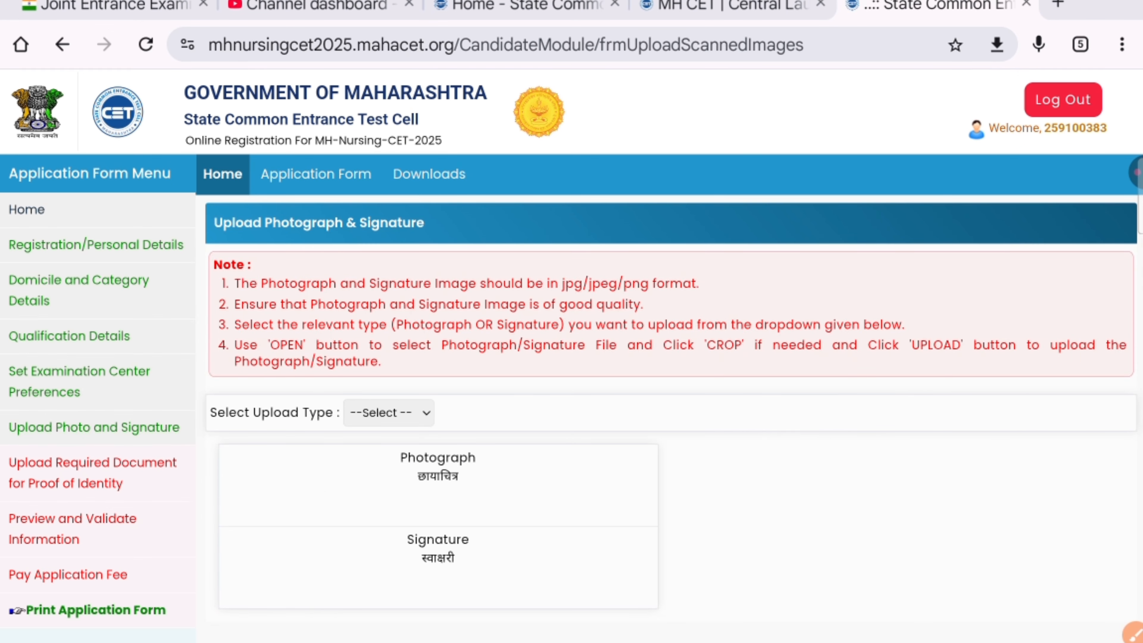
{"action": "left_click", "coordinate": [388, 412]}
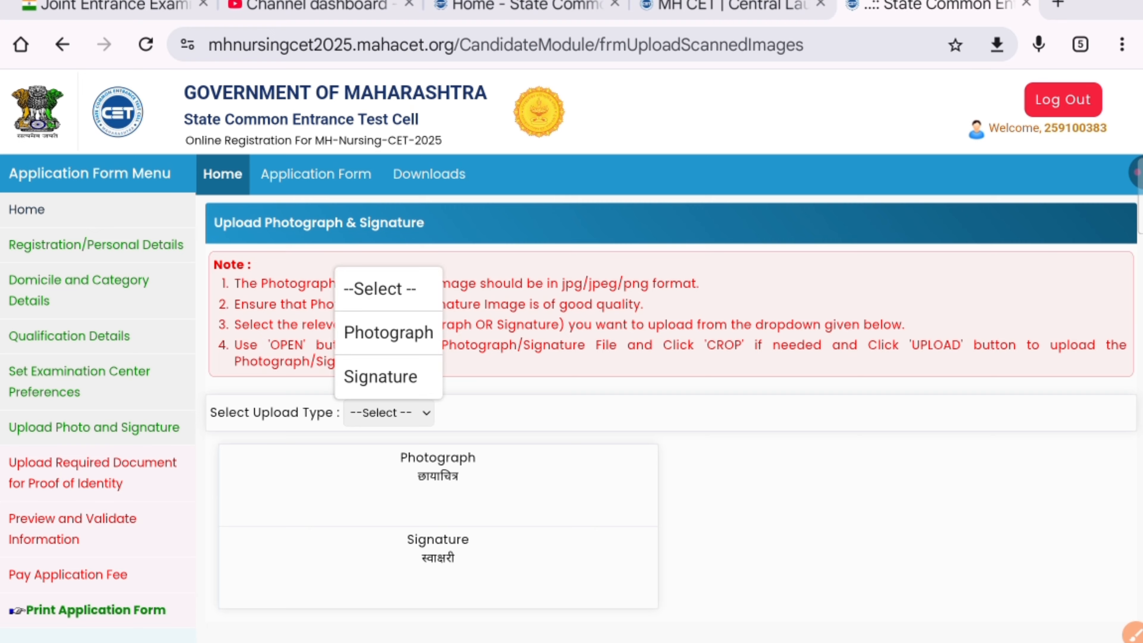
{"action": "left_click", "coordinate": [388, 332]}
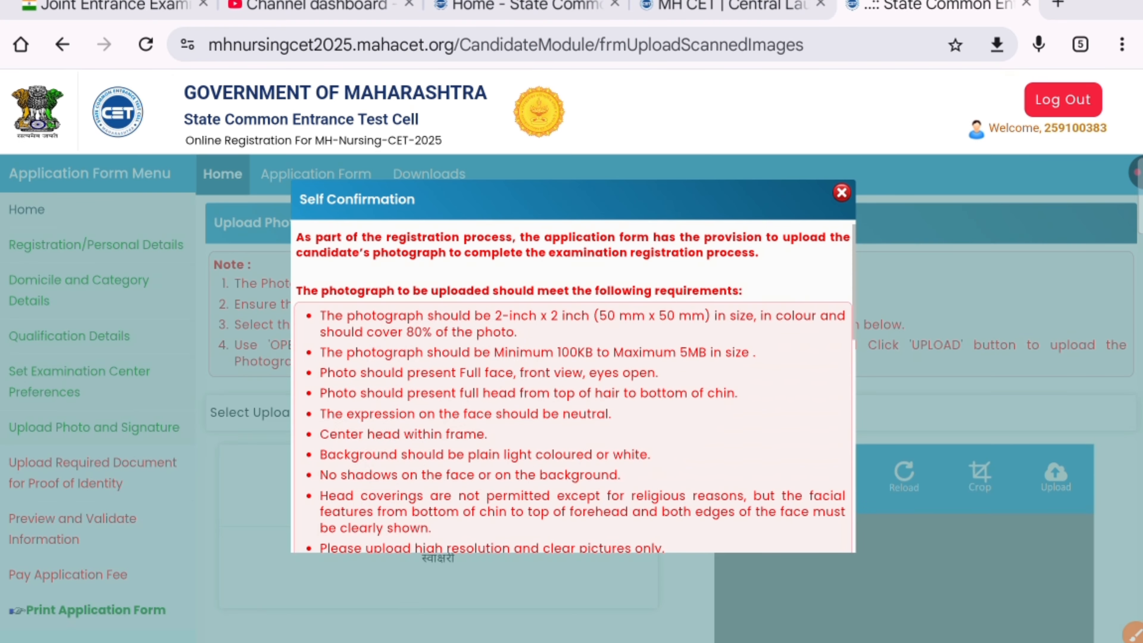
{"action": "scroll", "coordinate": [572, 387], "scroll_direction": "down", "scroll_amount": 5}
{"action": "left_click", "coordinate": [574, 509]}
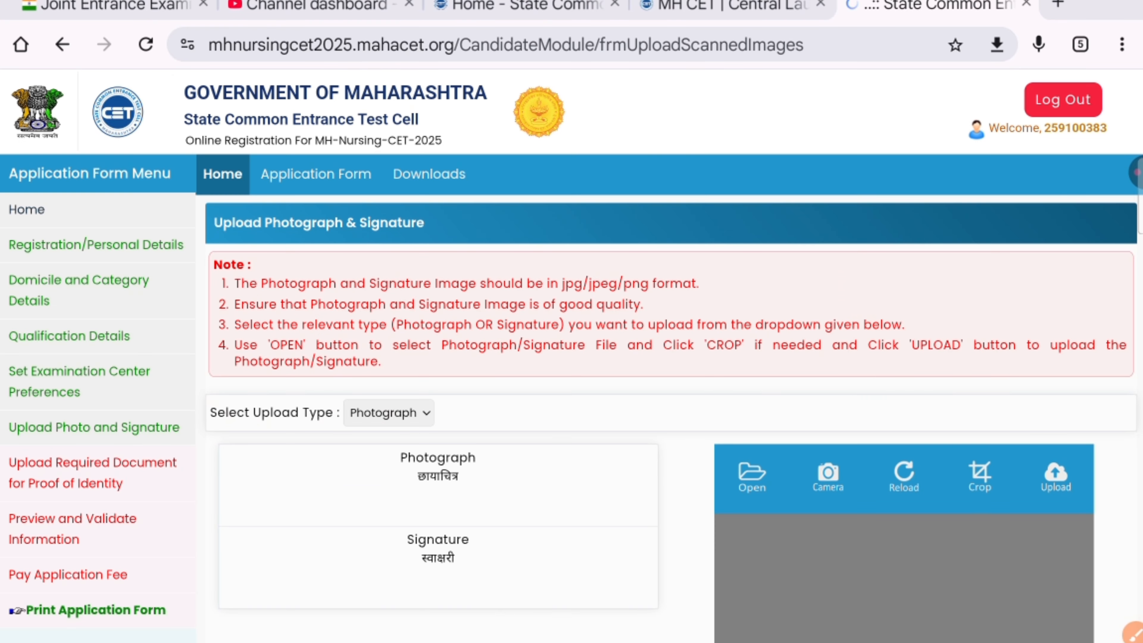
{"action": "left_click", "coordinate": [752, 477]}
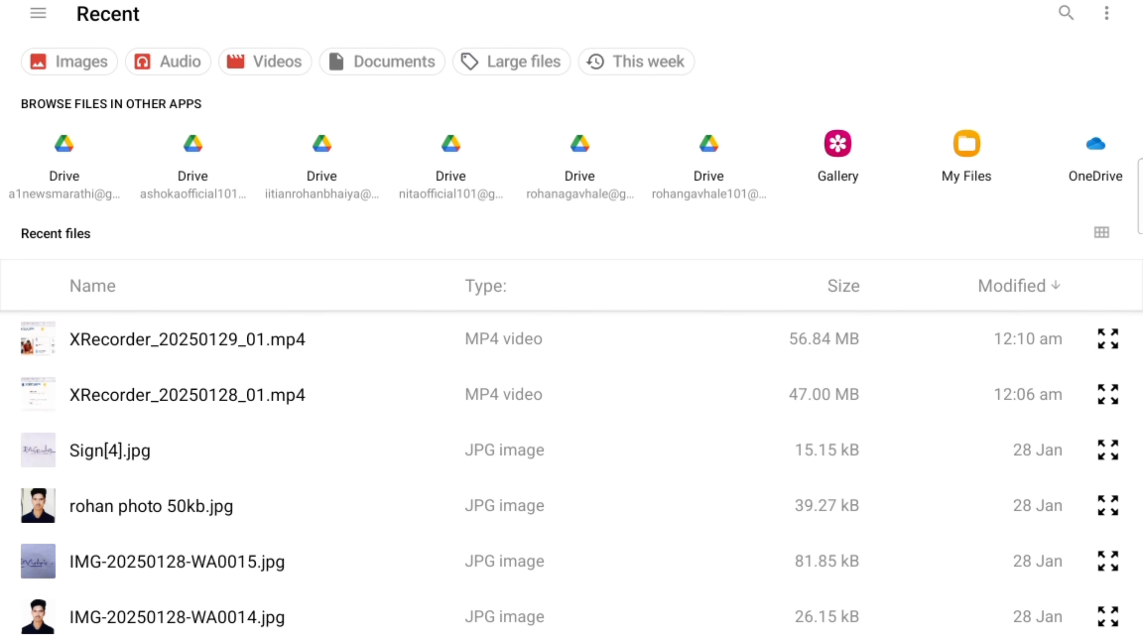
Step: Upload the candidate's 50 KB JPG photo and check it appears in the Photograph box
{"action": "left_click", "coordinate": [152, 506]}
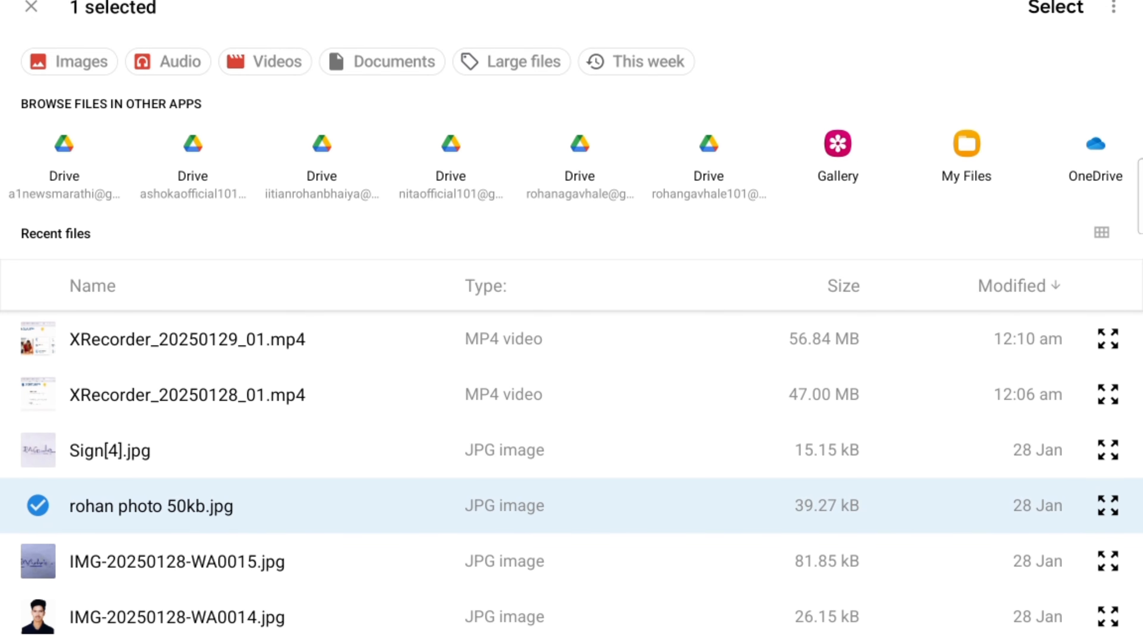
{"action": "left_click", "coordinate": [1055, 7]}
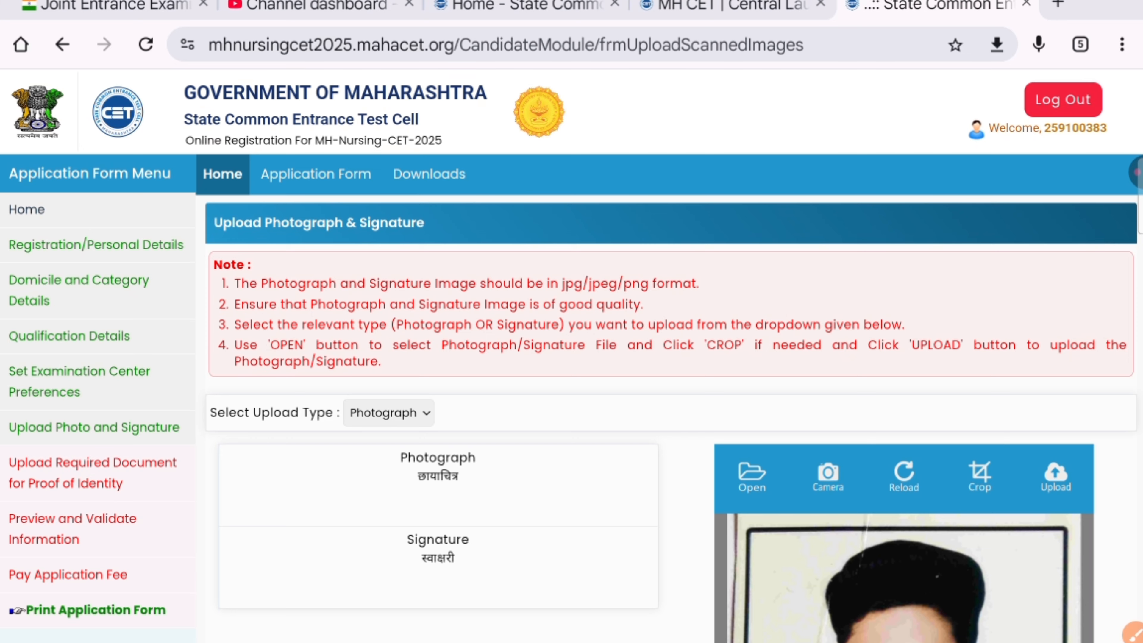
{"action": "scroll", "coordinate": [571, 396], "scroll_direction": "down", "scroll_amount": 6}
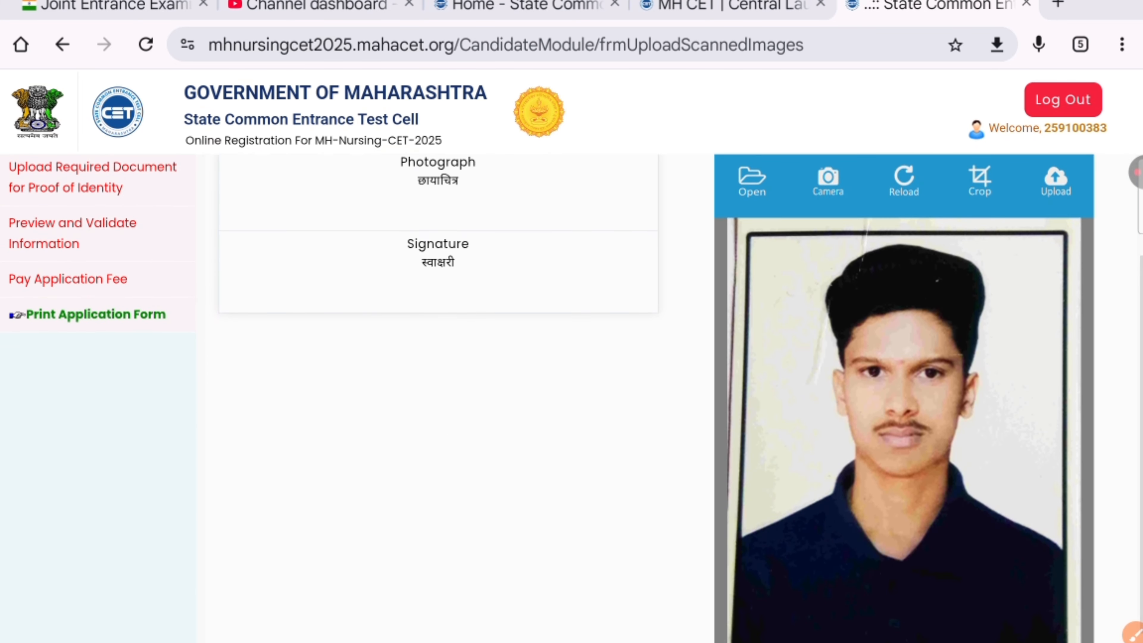
{"action": "scroll", "coordinate": [572, 396], "scroll_direction": "up", "scroll_amount": 6}
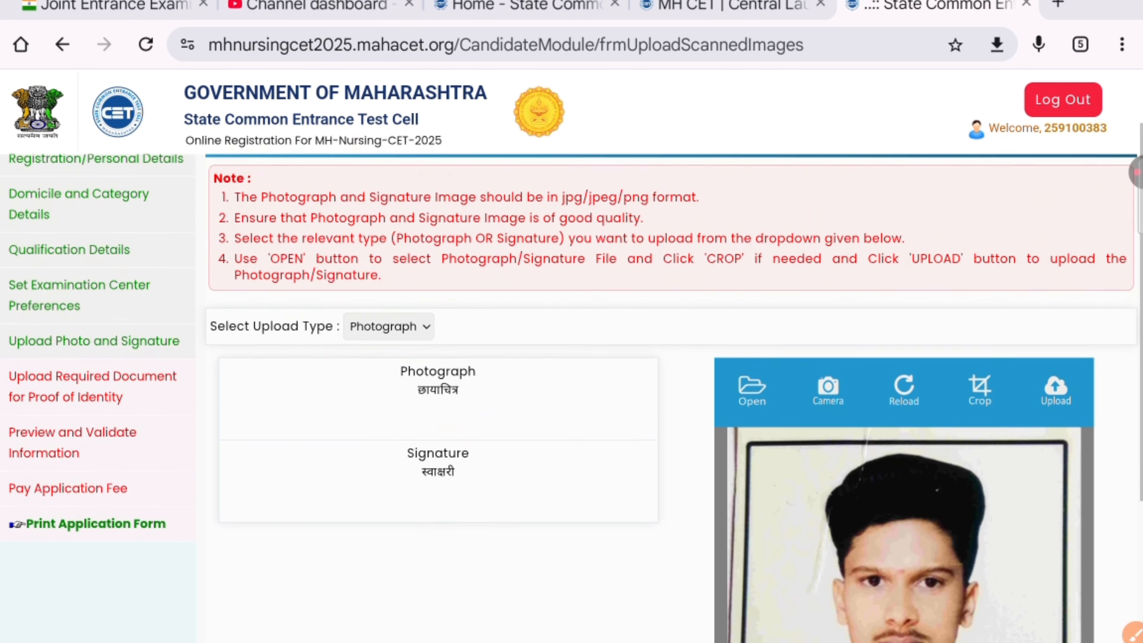
{"action": "scroll", "coordinate": [572, 396], "scroll_direction": "down", "scroll_amount": 3}
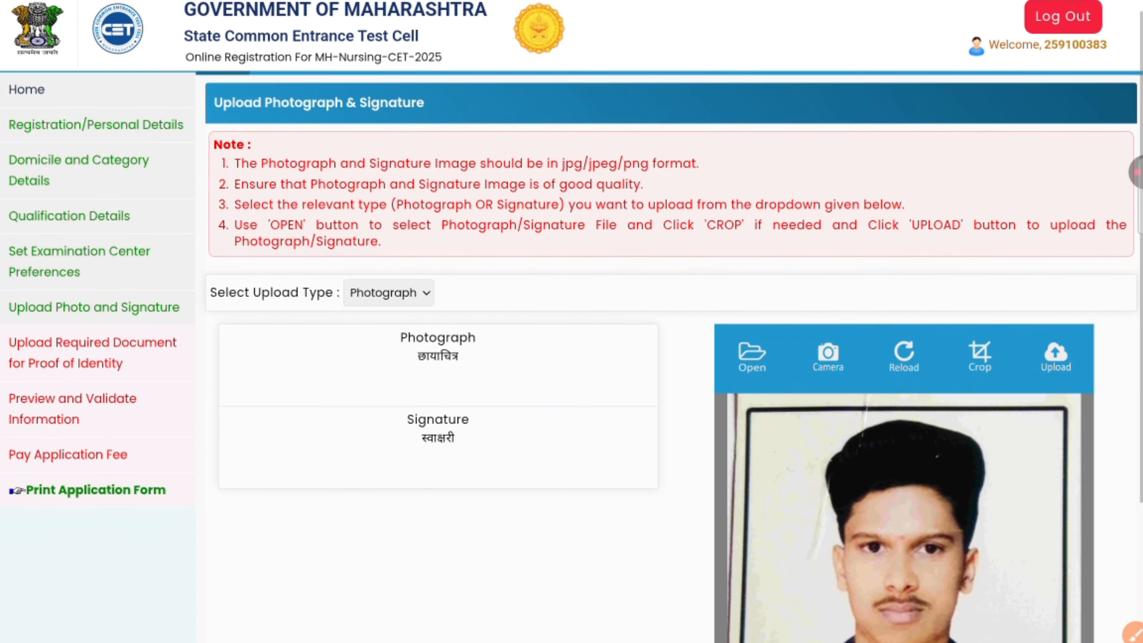
{"action": "scroll", "coordinate": [572, 396], "scroll_direction": "down", "scroll_amount": 3}
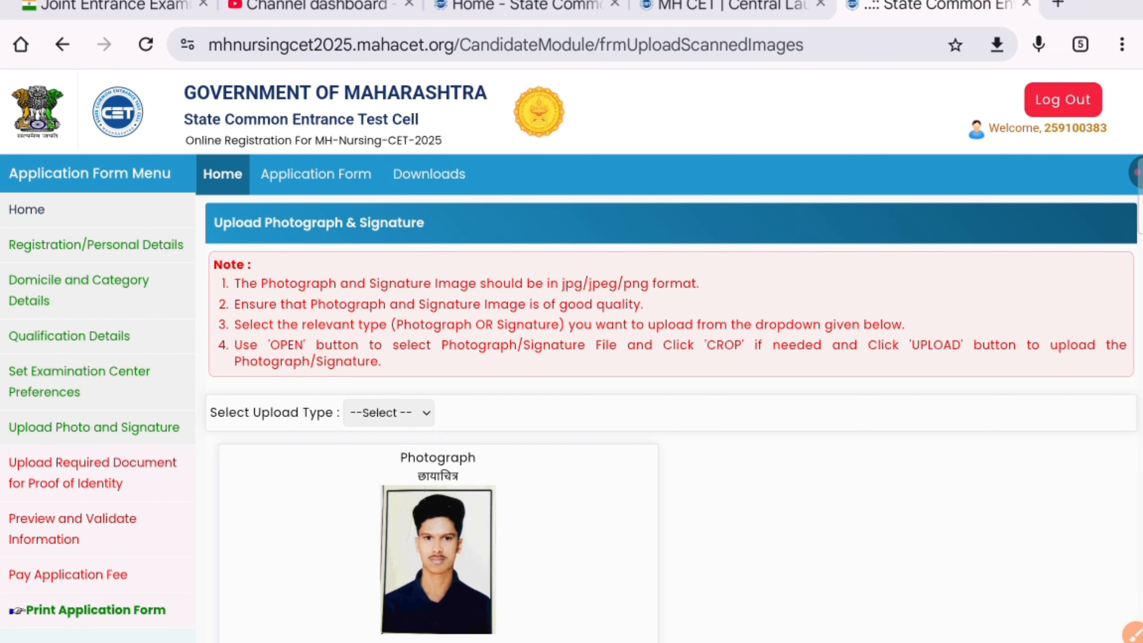
{"action": "scroll", "coordinate": [571, 396], "scroll_direction": "down", "scroll_amount": 3}
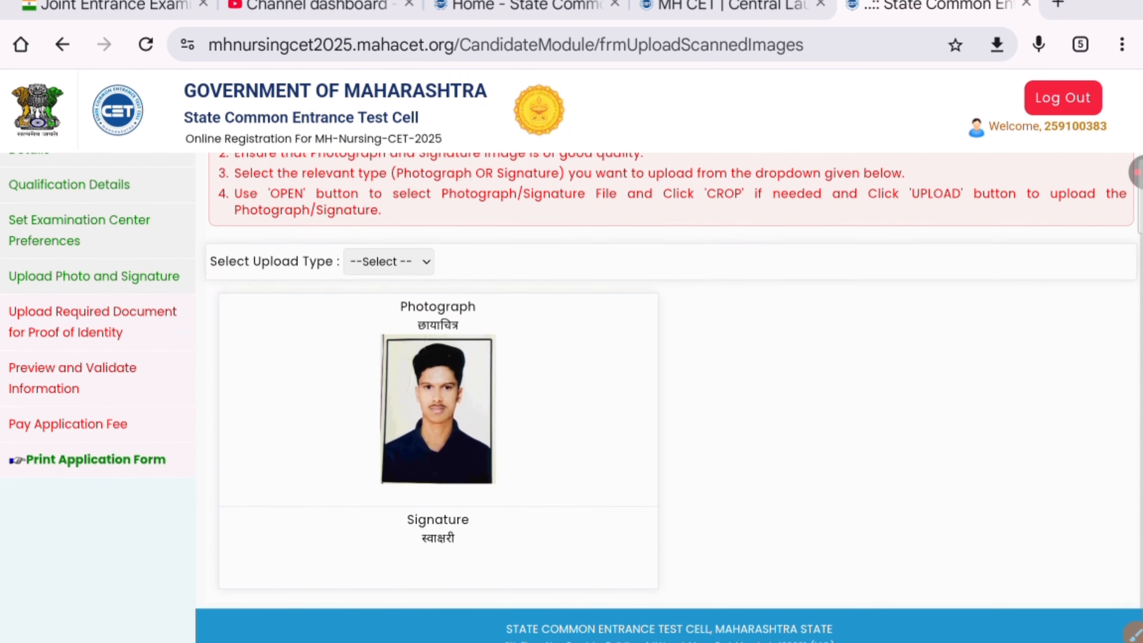
Step: Set Upload Type to Signature and load the Sign[4].jpg image from the device
{"action": "left_click", "coordinate": [388, 263]}
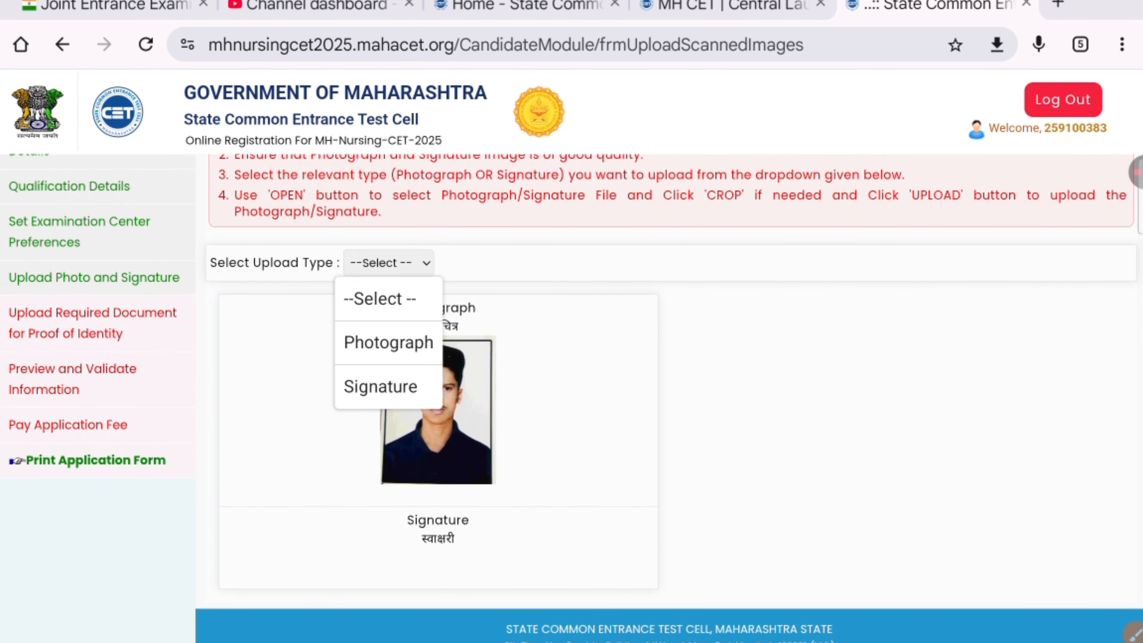
{"action": "left_click", "coordinate": [380, 386]}
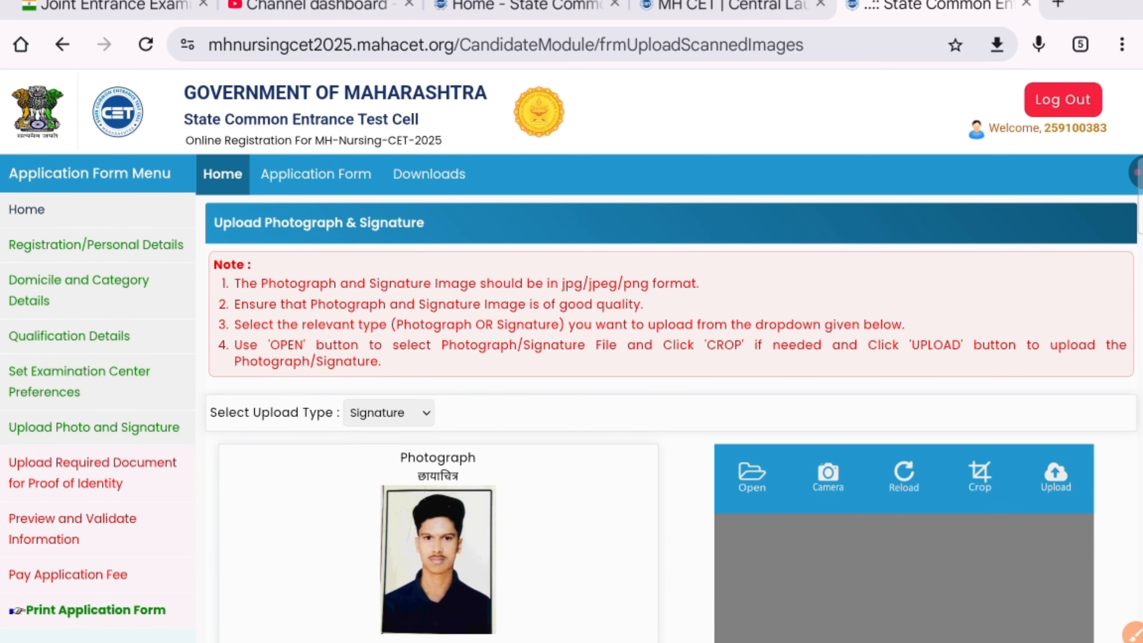
{"action": "left_click", "coordinate": [751, 476]}
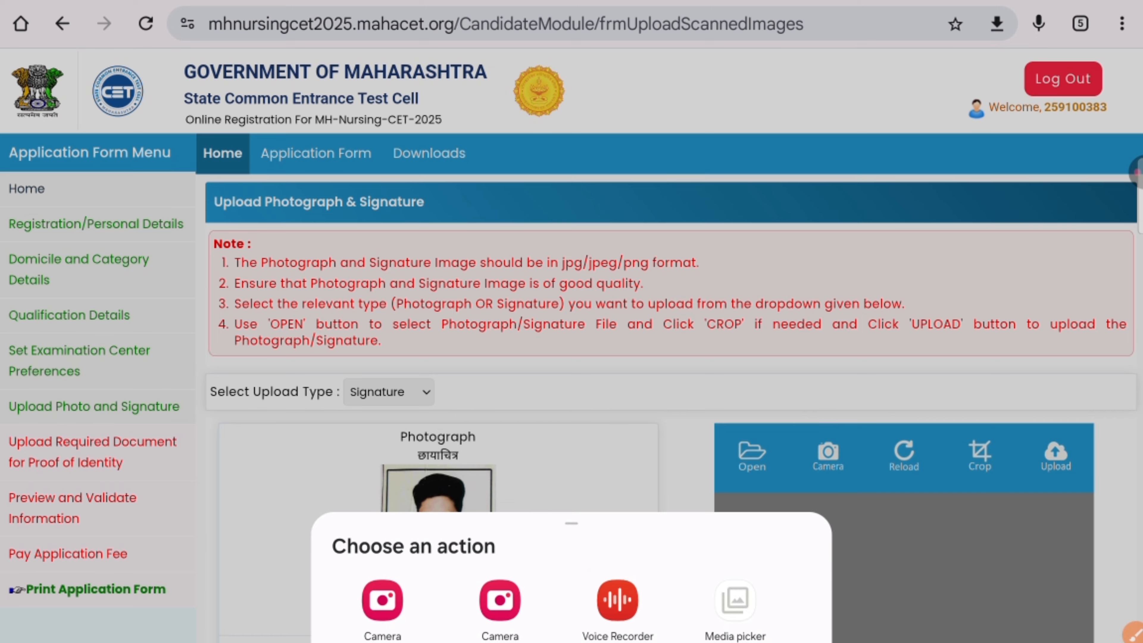
{"action": "left_click", "coordinate": [735, 603]}
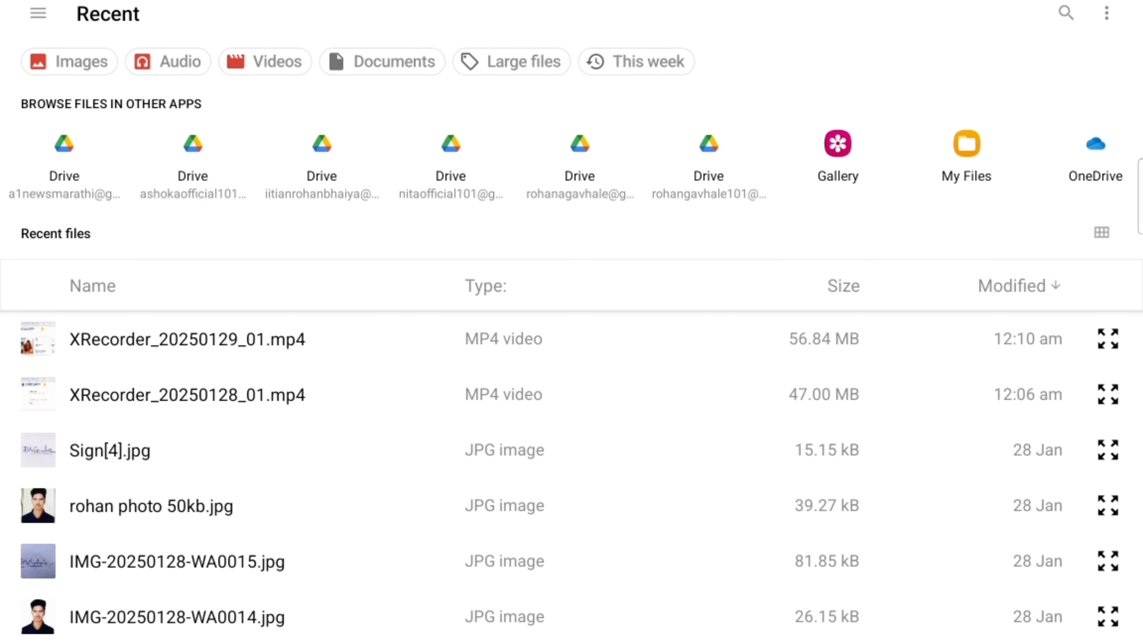
{"action": "left_click", "coordinate": [110, 450]}
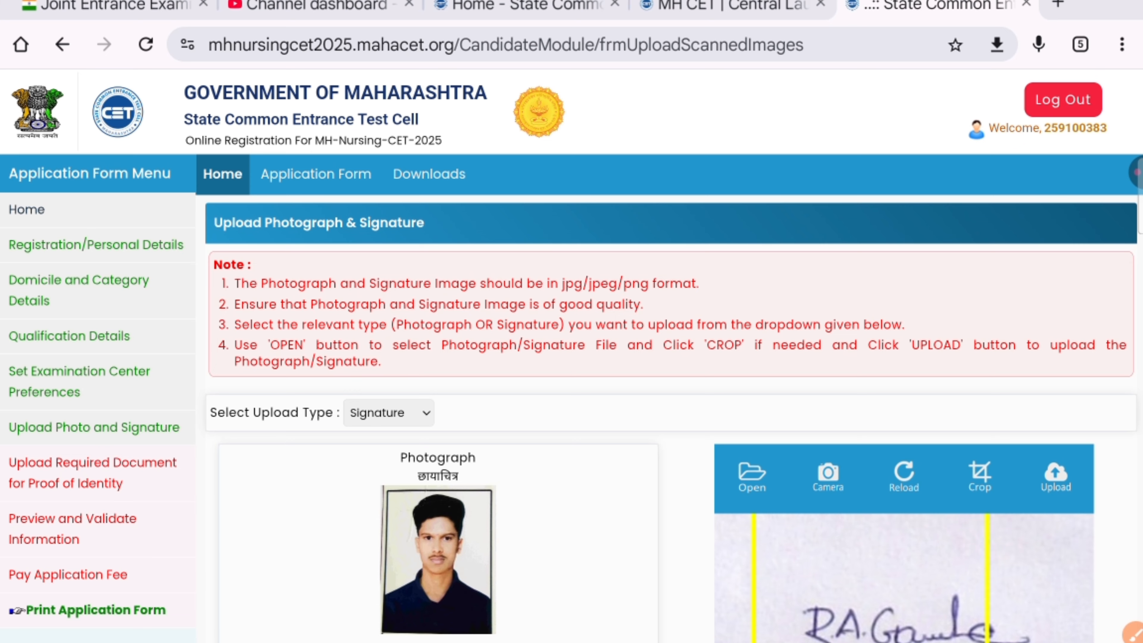
Step: Crop the signature tightly, upload it, then Save & Proceed to the Proof of Identity step
{"action": "scroll", "coordinate": [571, 360], "scroll_direction": "down", "scroll_amount": 3}
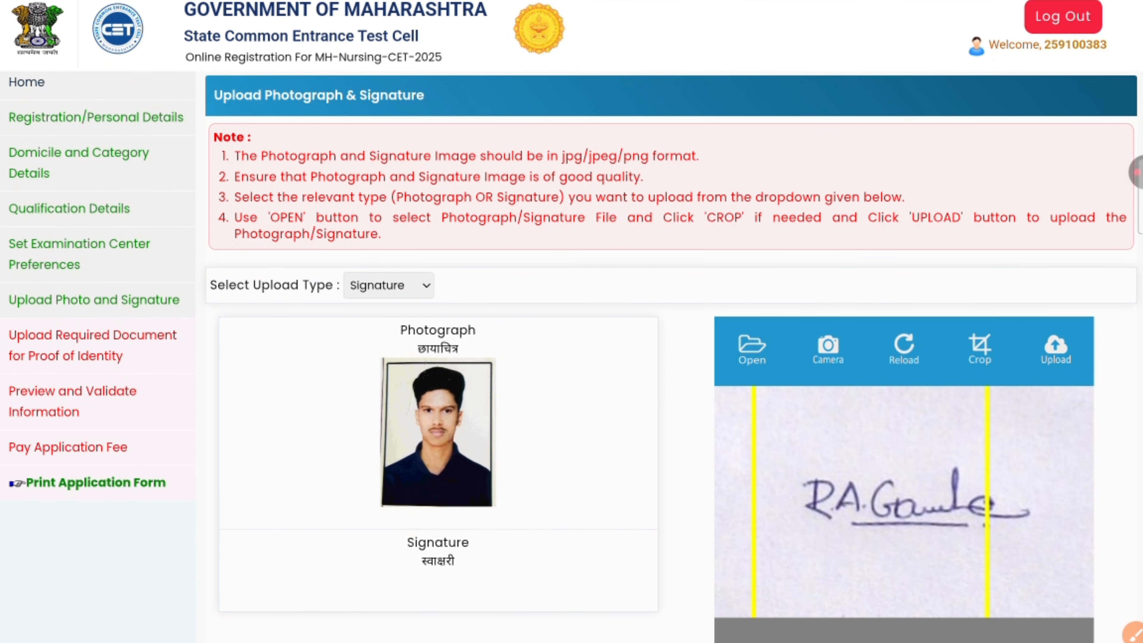
{"action": "left_click", "coordinate": [903, 349]}
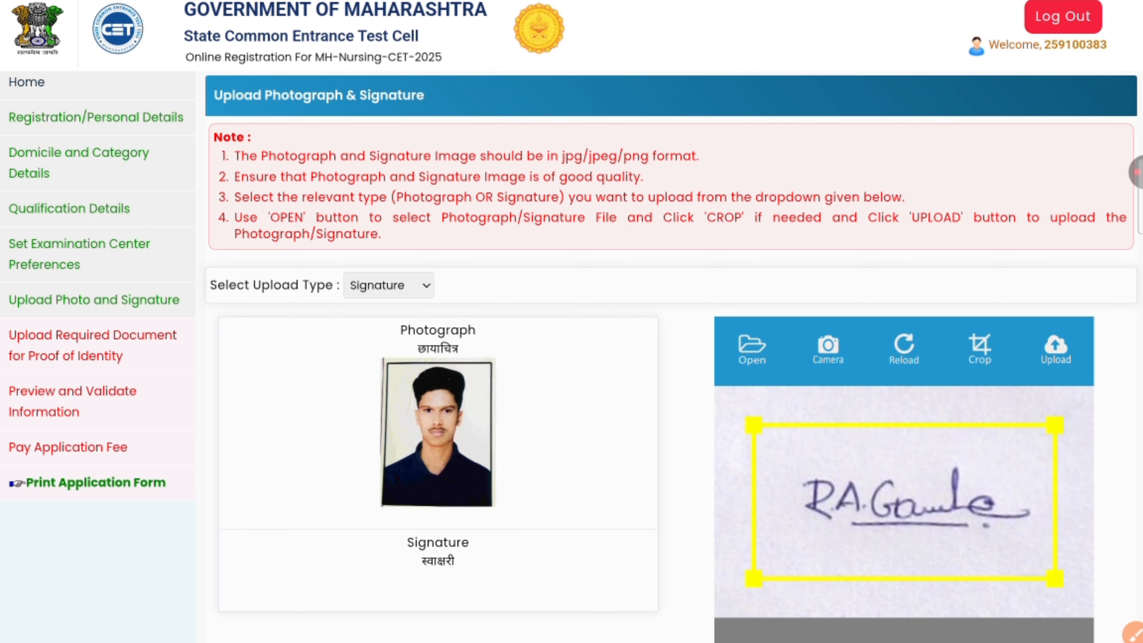
{"action": "left_click", "coordinate": [1055, 349]}
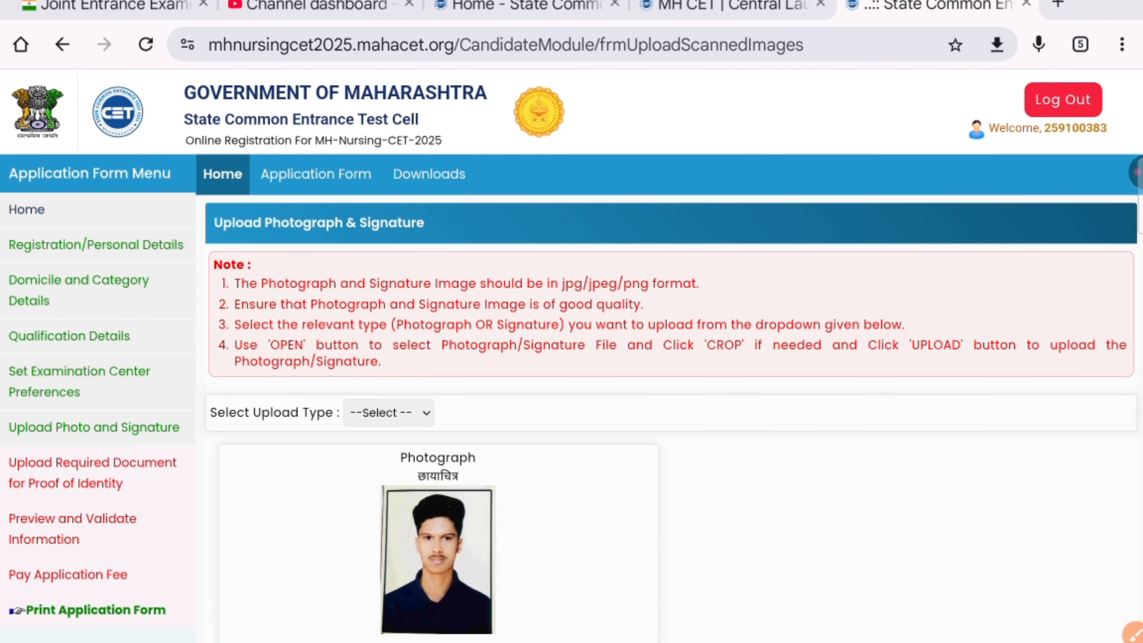
{"action": "scroll", "coordinate": [572, 360], "scroll_direction": "down", "scroll_amount": 5}
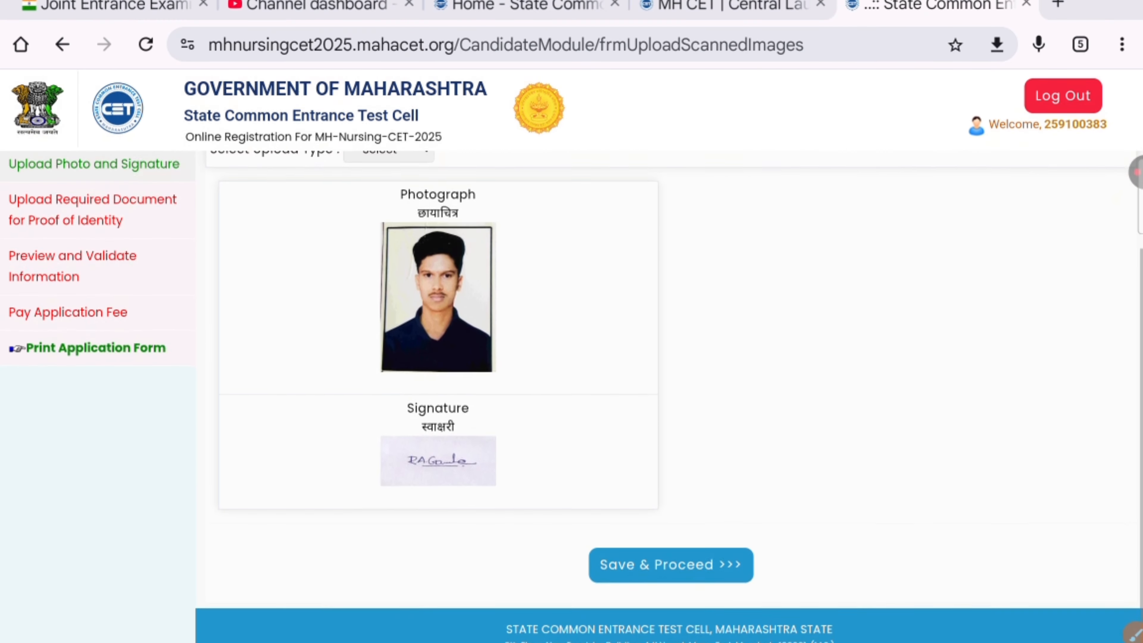
{"action": "left_click", "coordinate": [670, 564]}
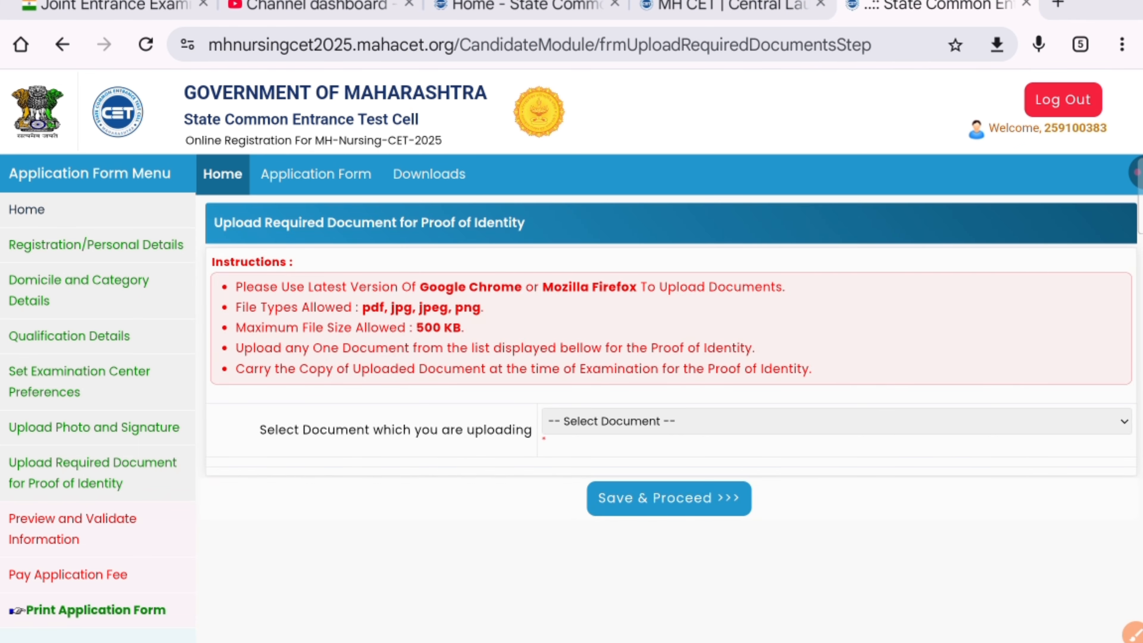
Step: Pick Aadhaar Card from the Select Document list as the identity proof document
{"action": "scroll", "coordinate": [571, 315], "scroll_direction": "down", "scroll_amount": 2}
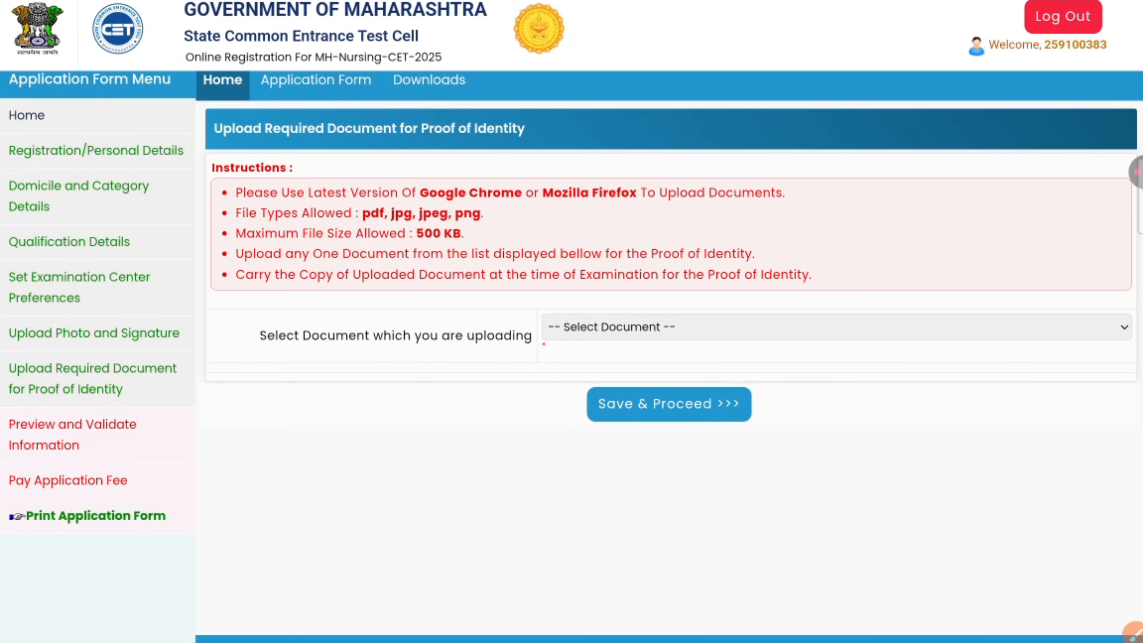
{"action": "scroll", "coordinate": [572, 315], "scroll_direction": "up", "scroll_amount": 2}
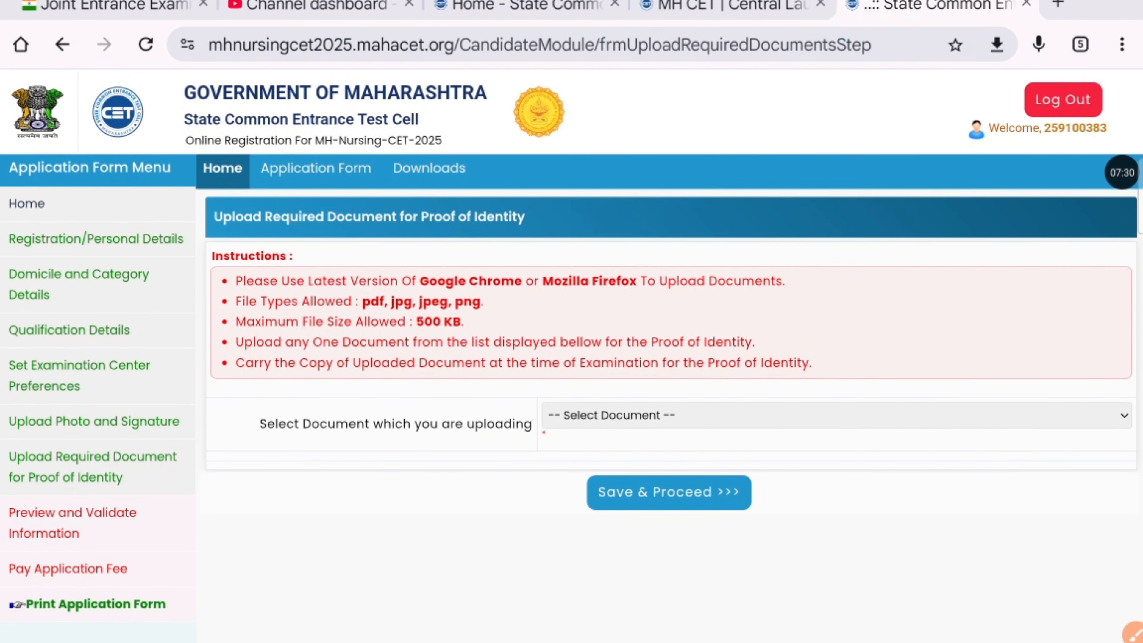
{"action": "scroll", "coordinate": [572, 315], "scroll_direction": "down", "scroll_amount": 2}
{"action": "left_click", "coordinate": [732, 337]}
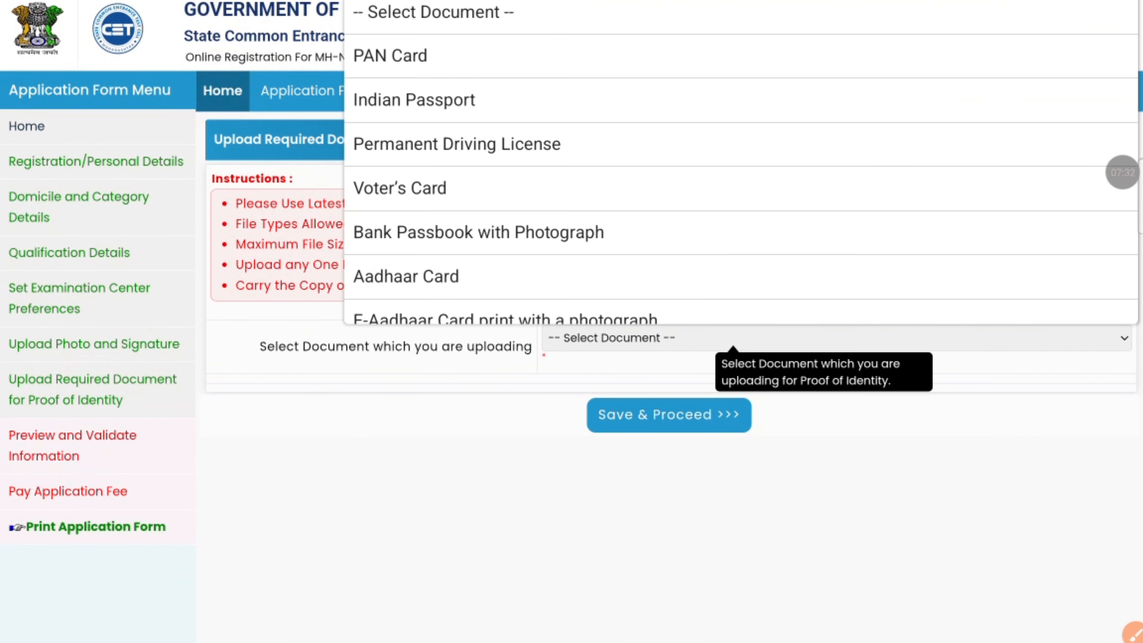
{"action": "key", "text": "Escape"}
{"action": "left_click", "coordinate": [703, 422]}
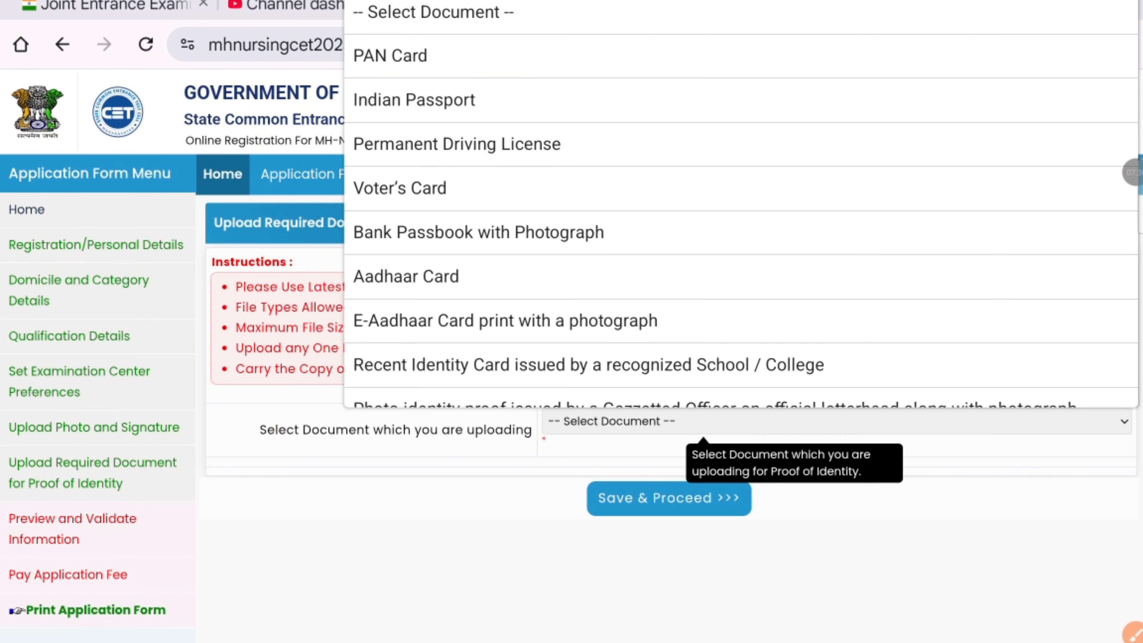
{"action": "scroll", "coordinate": [741, 203], "scroll_direction": "down", "scroll_amount": 3}
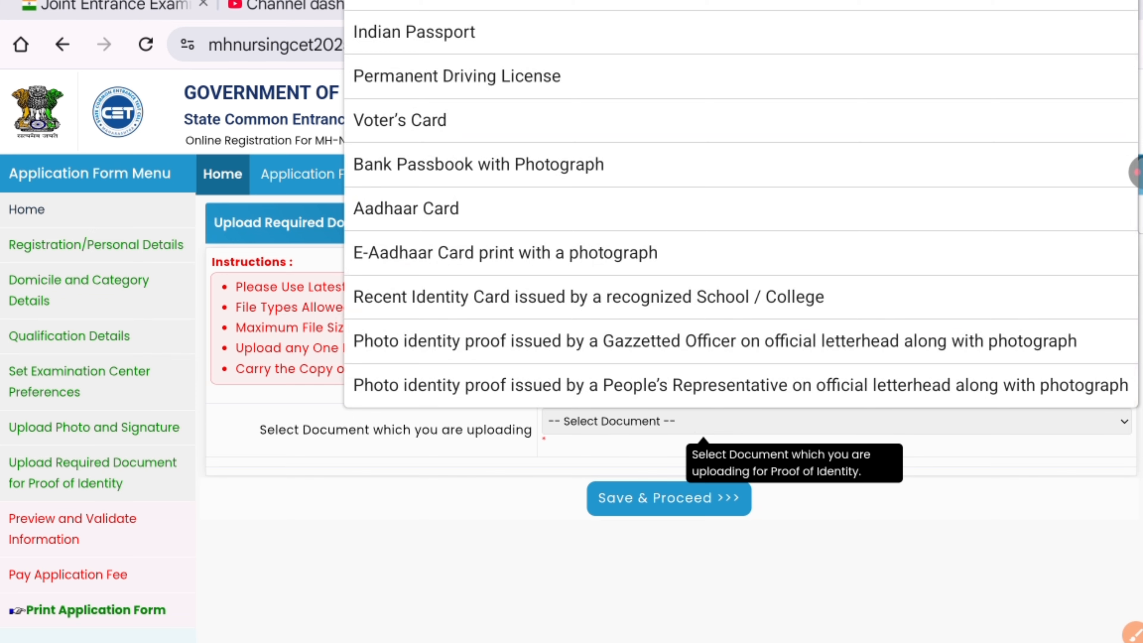
{"action": "scroll", "coordinate": [741, 203], "scroll_direction": "up", "scroll_amount": 3}
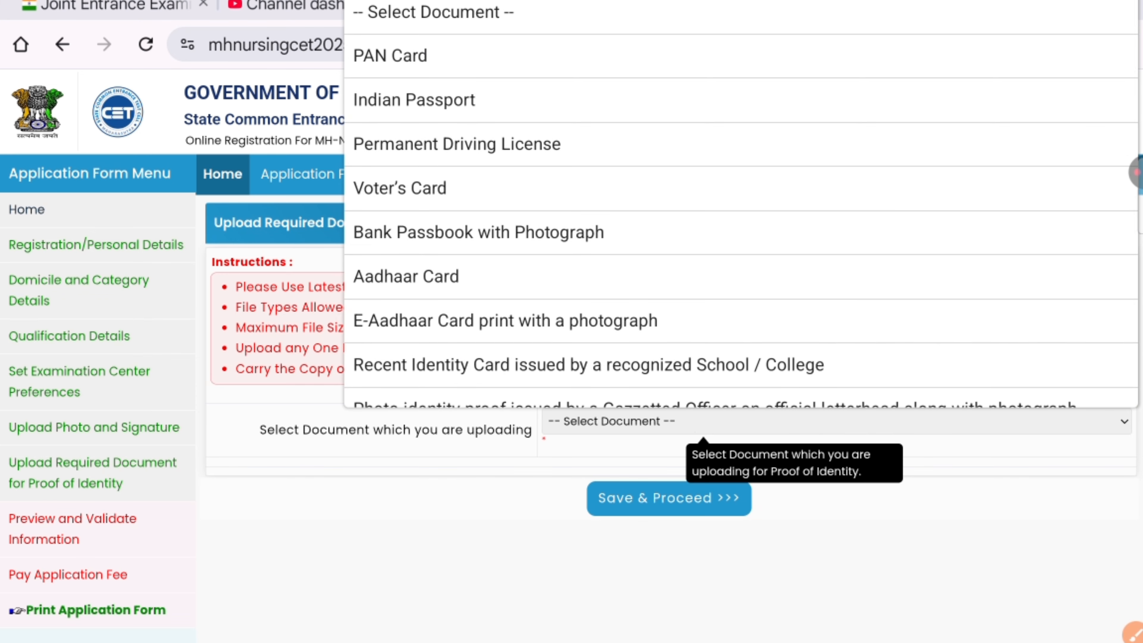
{"action": "scroll", "coordinate": [741, 202], "scroll_direction": "down", "scroll_amount": 3}
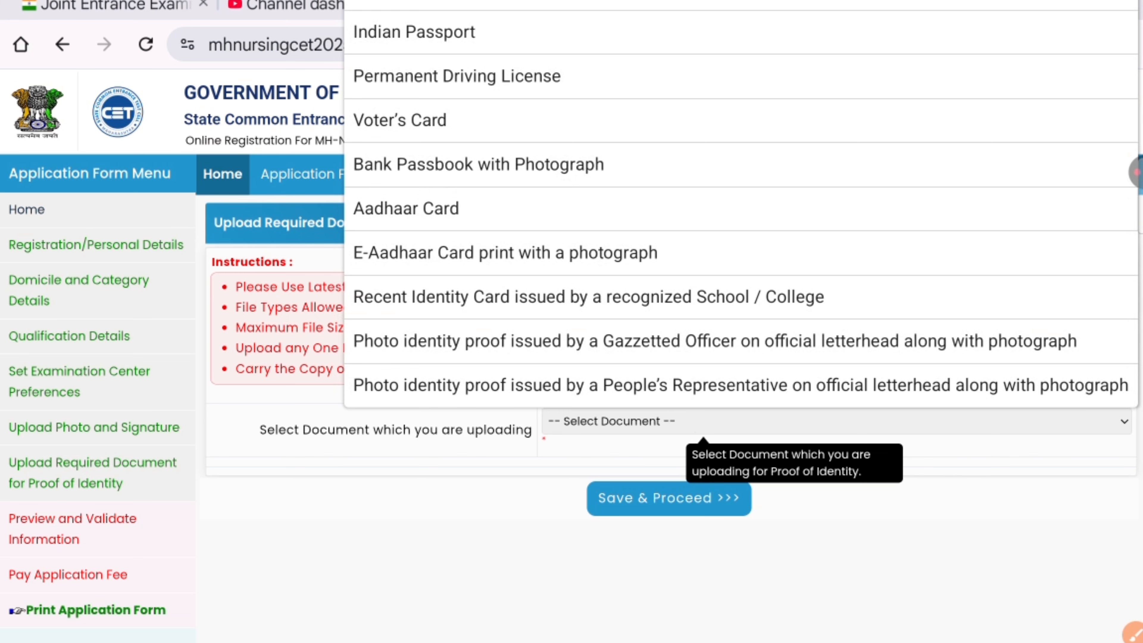
{"action": "scroll", "coordinate": [741, 203], "scroll_direction": "up", "scroll_amount": 3}
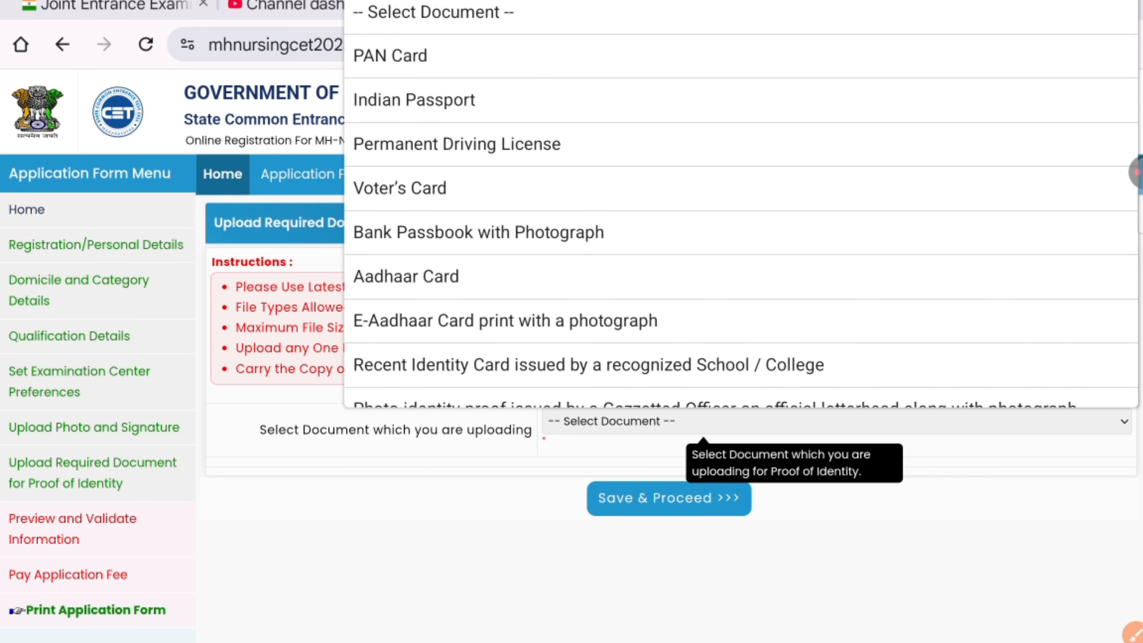
{"action": "left_click", "coordinate": [741, 277]}
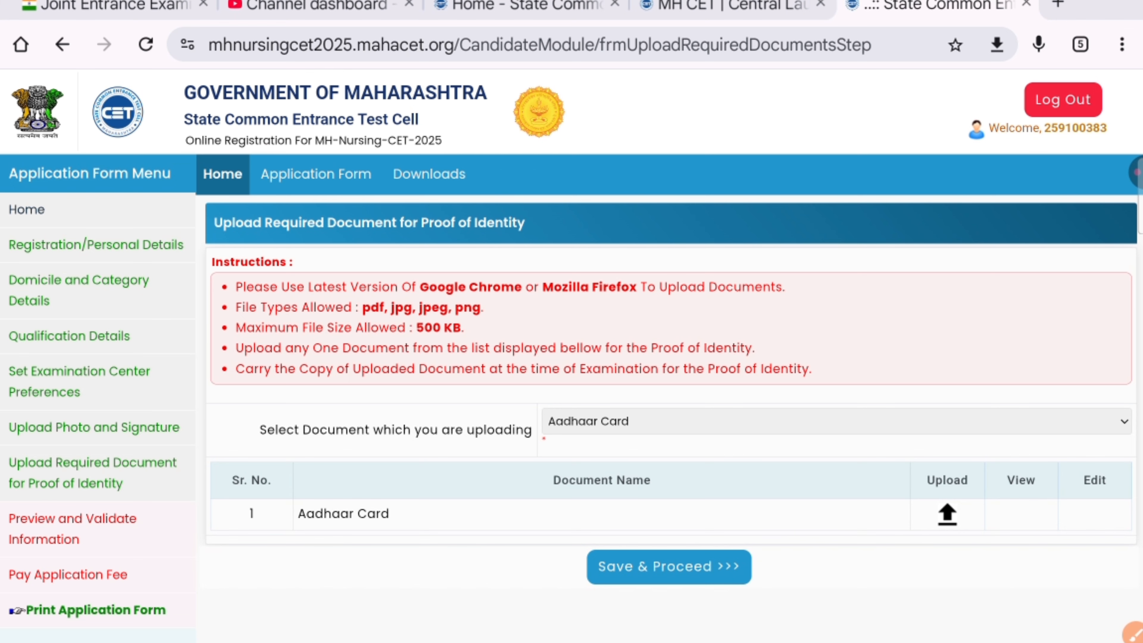
Step: Load the file Aadhar Front side[1].pdf into the Aadhaar Card upload row
{"action": "left_click", "coordinate": [1136, 172]}
{"action": "left_click", "coordinate": [1120, 117]}
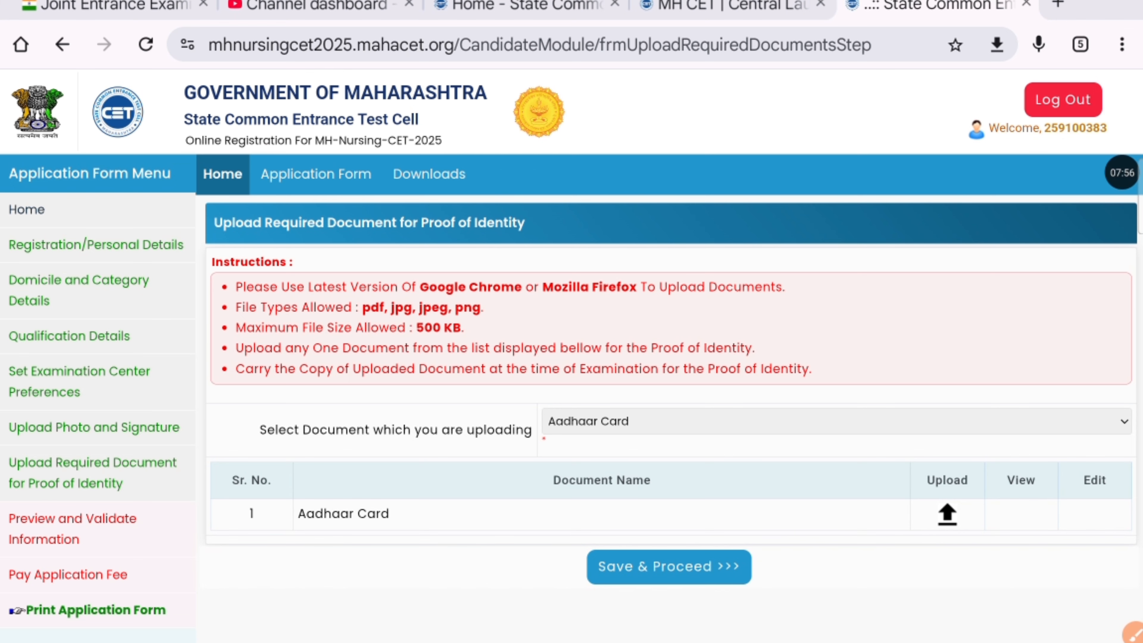
{"action": "scroll", "coordinate": [670, 387], "scroll_direction": "down", "scroll_amount": 3}
{"action": "scroll", "coordinate": [670, 387], "scroll_direction": "up", "scroll_amount": 2}
{"action": "left_click", "coordinate": [947, 504]}
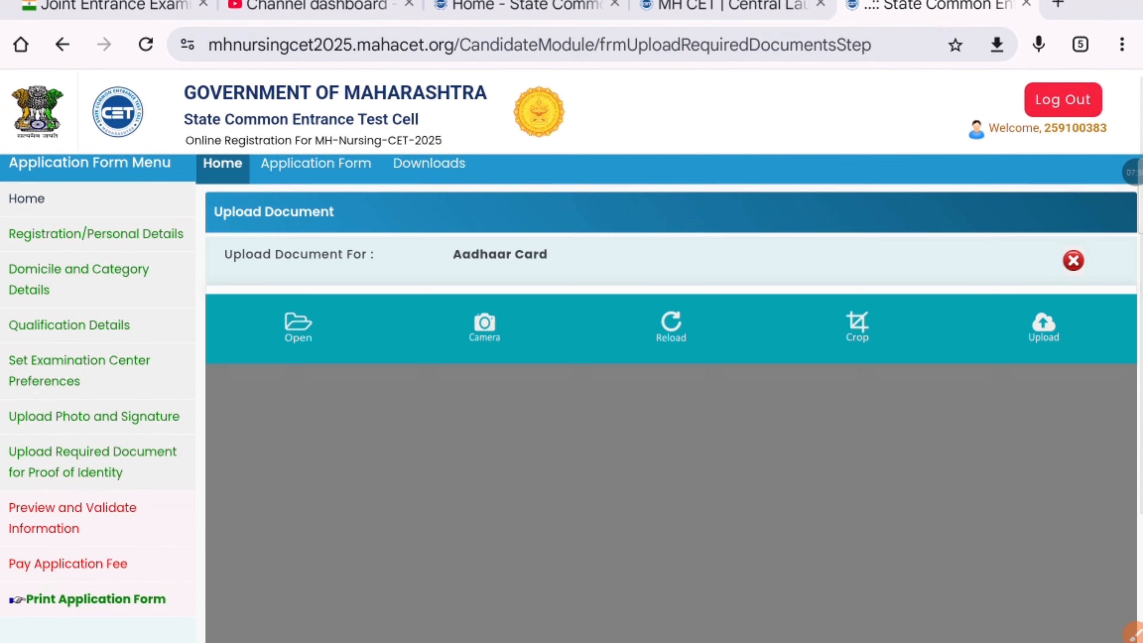
{"action": "left_click", "coordinate": [297, 326]}
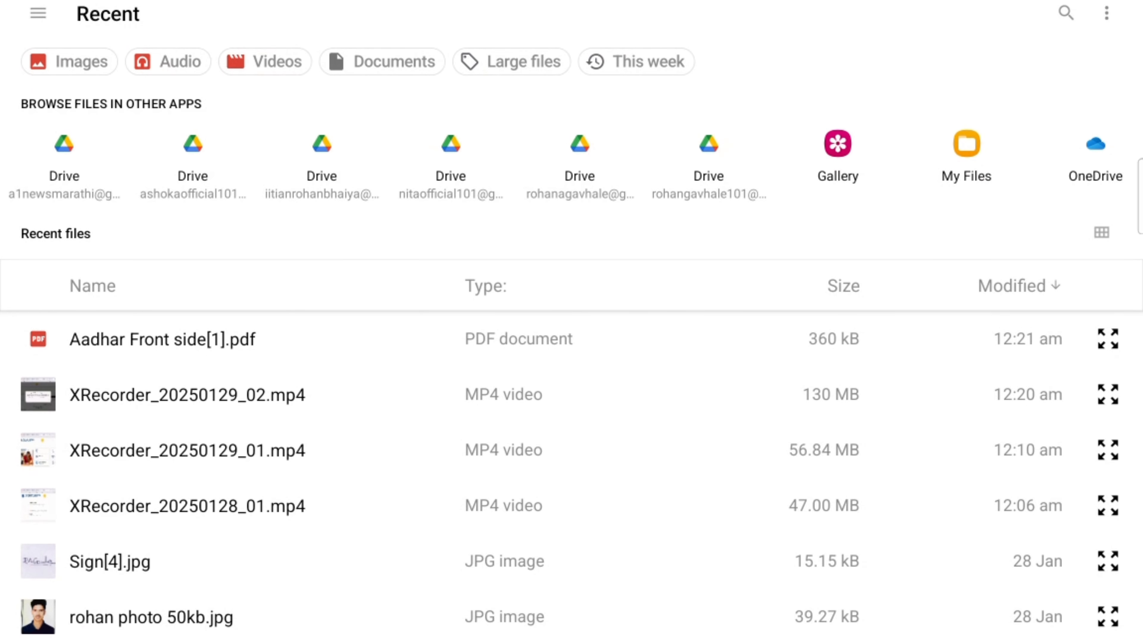
{"action": "left_click", "coordinate": [162, 339]}
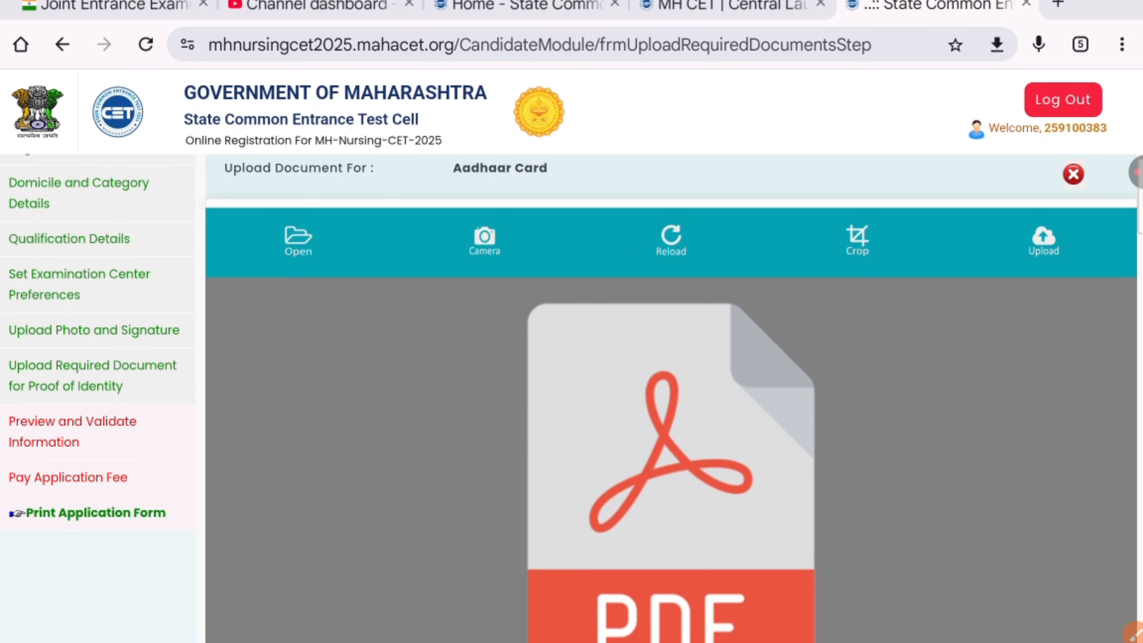
Step: Upload the Aadhaar PDF and Save & Proceed to the Preview and Validate page
{"action": "scroll", "coordinate": [671, 398], "scroll_direction": "down", "scroll_amount": 3}
{"action": "scroll", "coordinate": [670, 398], "scroll_direction": "up", "scroll_amount": 5}
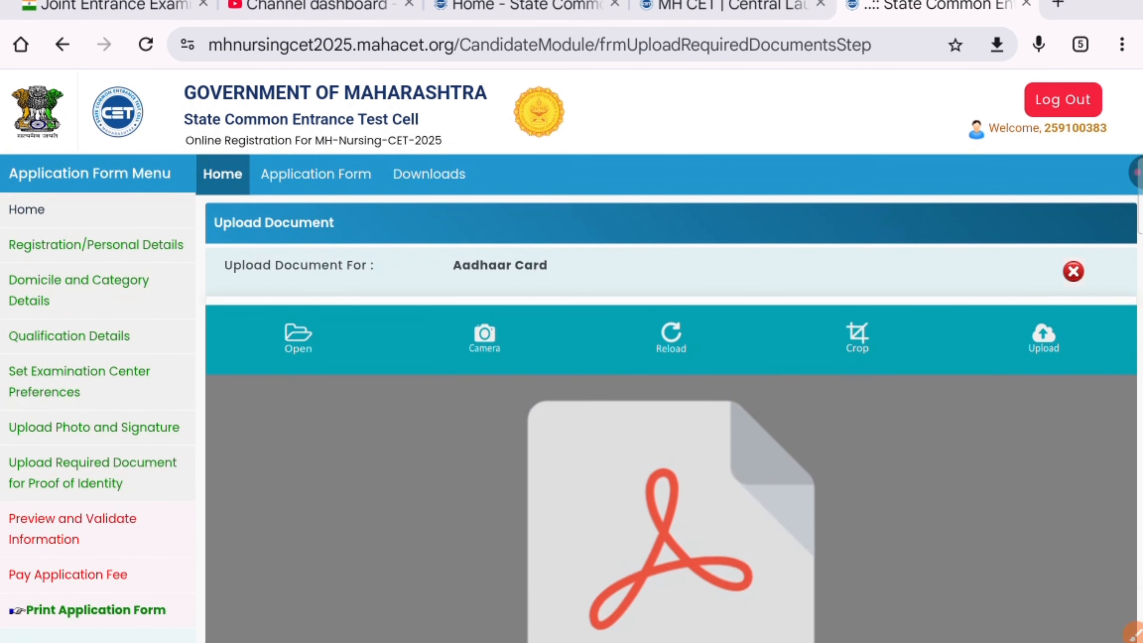
{"action": "left_click", "coordinate": [1043, 338]}
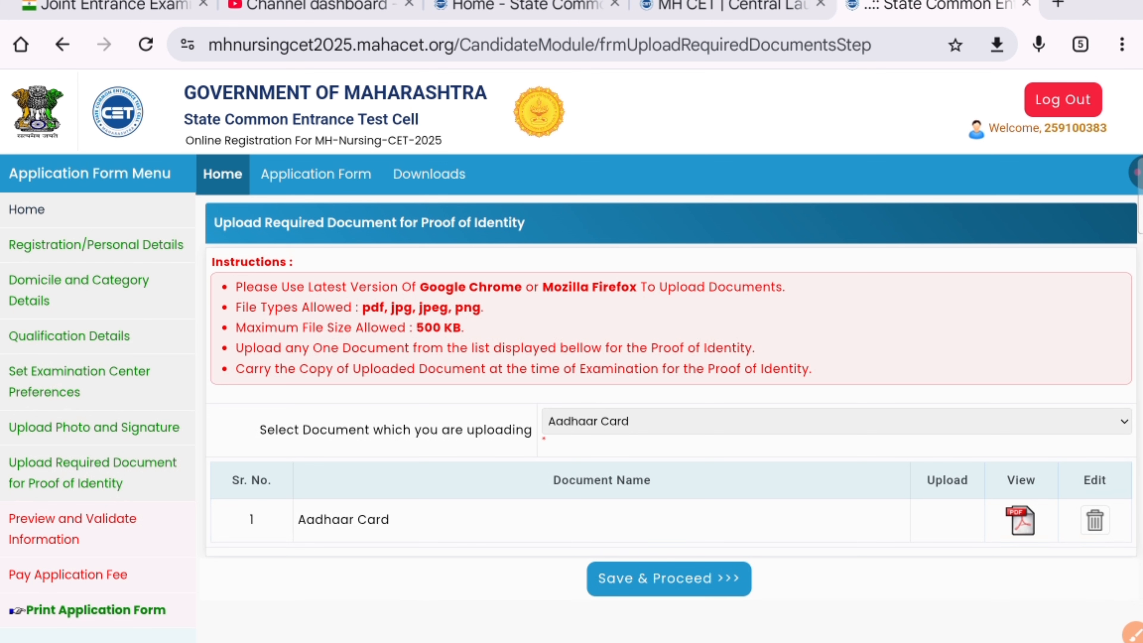
{"action": "left_click", "coordinate": [669, 579]}
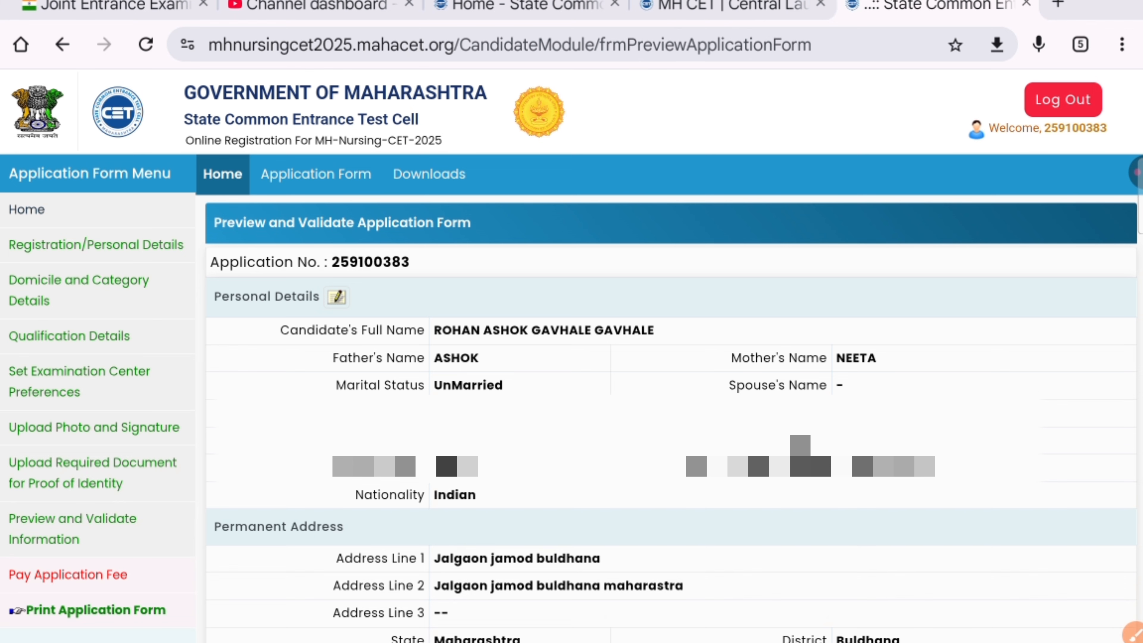
Step: Review the preview, tick 'I have read all Important Instructions', and choose Proceed for Payment
{"action": "scroll", "coordinate": [572, 321], "scroll_direction": "down", "scroll_amount": 10}
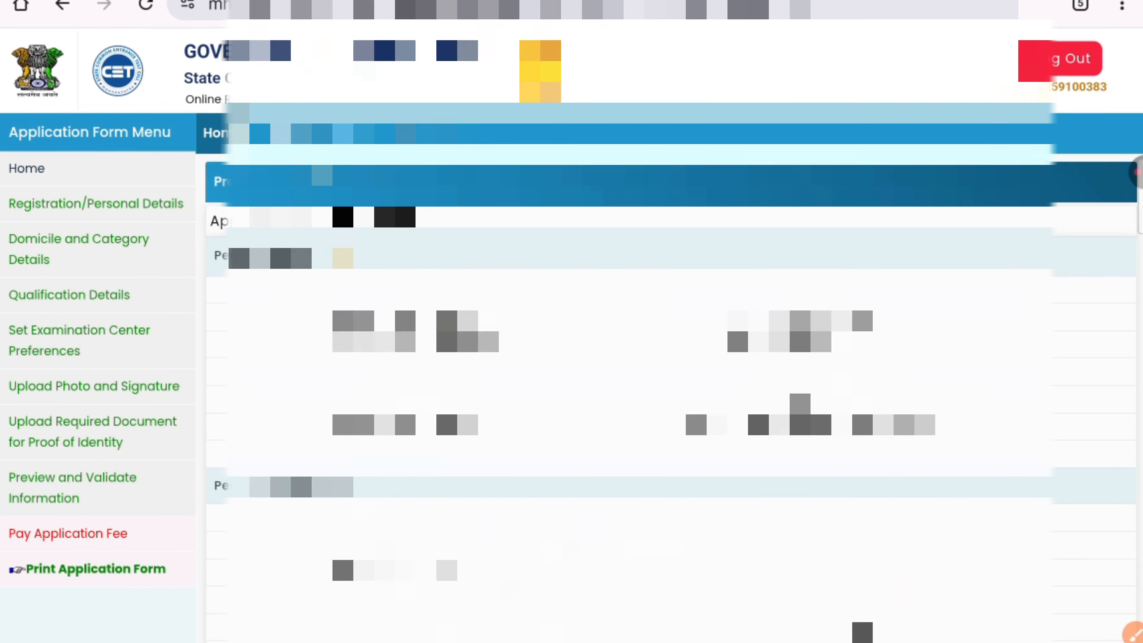
{"action": "scroll", "coordinate": [671, 321], "scroll_direction": "down", "scroll_amount": 15}
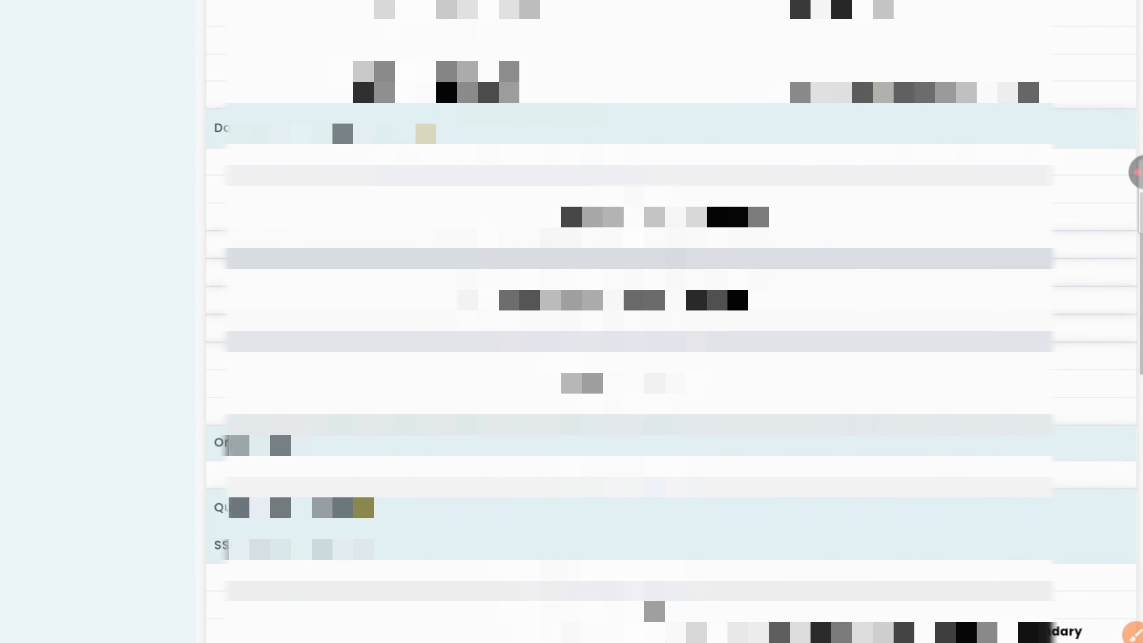
{"action": "scroll", "coordinate": [670, 321], "scroll_direction": "down", "scroll_amount": 10}
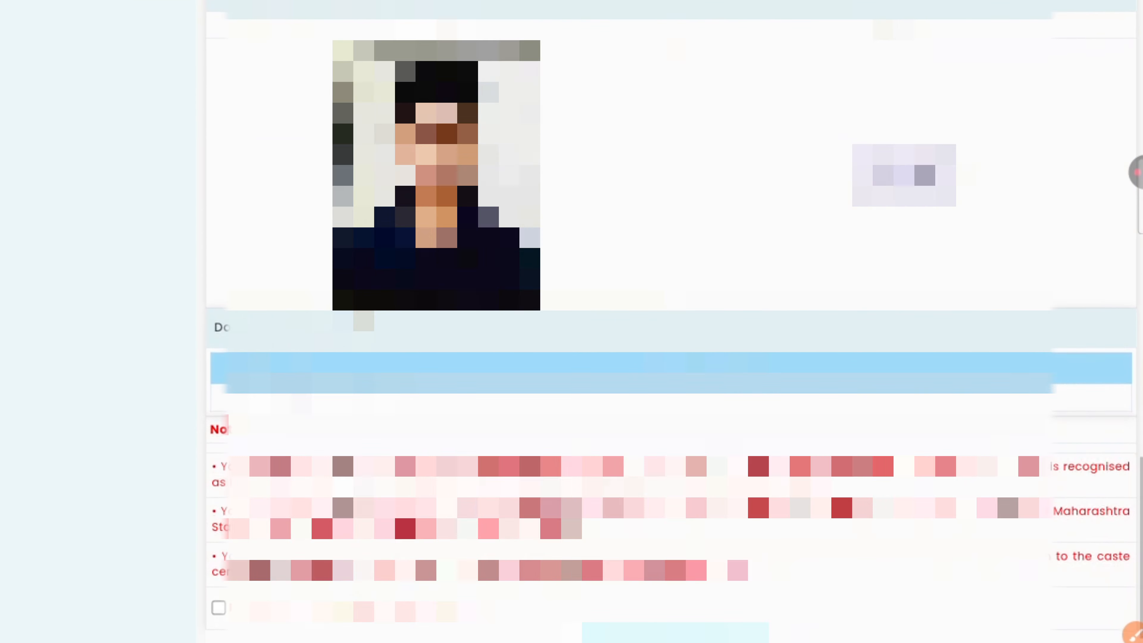
{"action": "scroll", "coordinate": [670, 322], "scroll_direction": "down", "scroll_amount": 1}
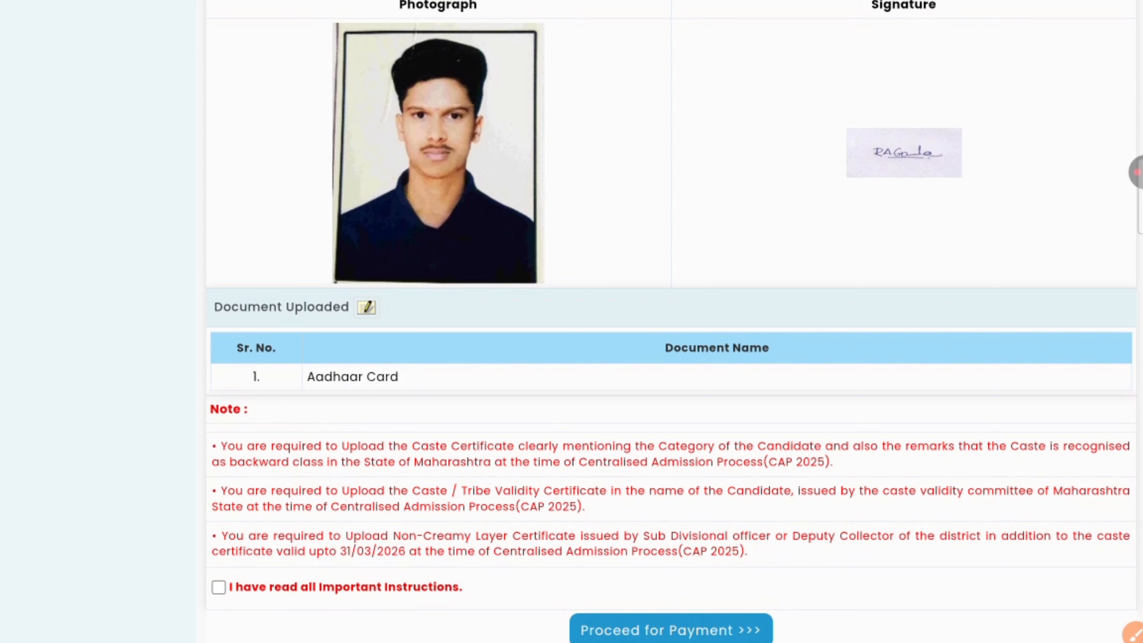
{"action": "left_click", "coordinate": [218, 586]}
{"action": "scroll", "coordinate": [670, 321], "scroll_direction": "down", "scroll_amount": 2}
{"action": "scroll", "coordinate": [670, 322], "scroll_direction": "up", "scroll_amount": 2}
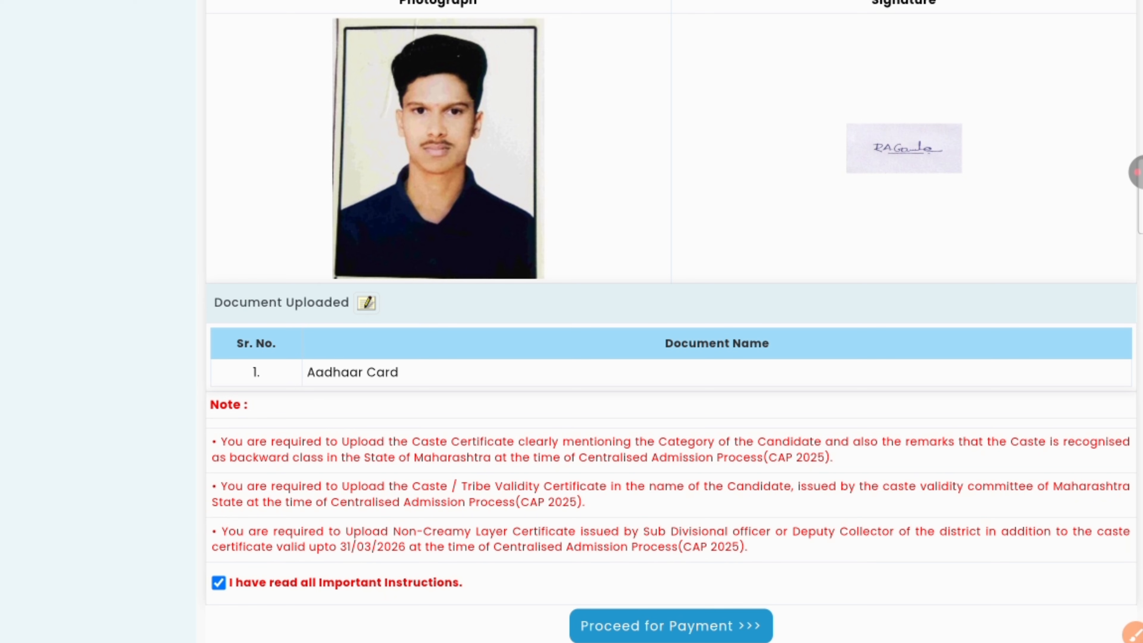
{"action": "scroll", "coordinate": [671, 315], "scroll_direction": "down", "scroll_amount": 1}
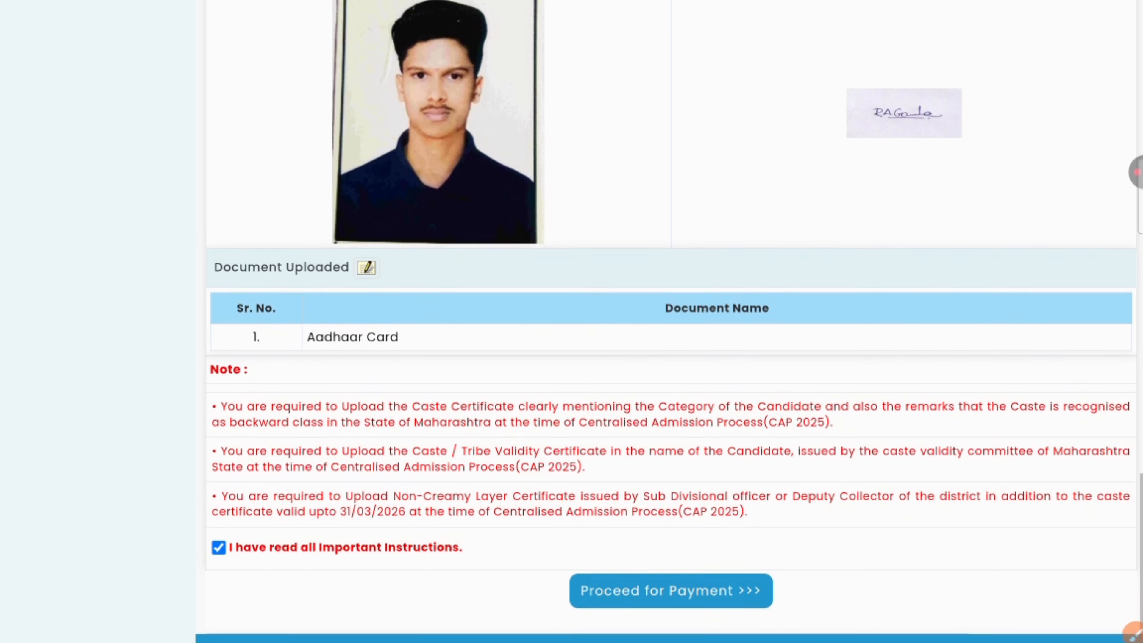
{"action": "left_click", "coordinate": [670, 588]}
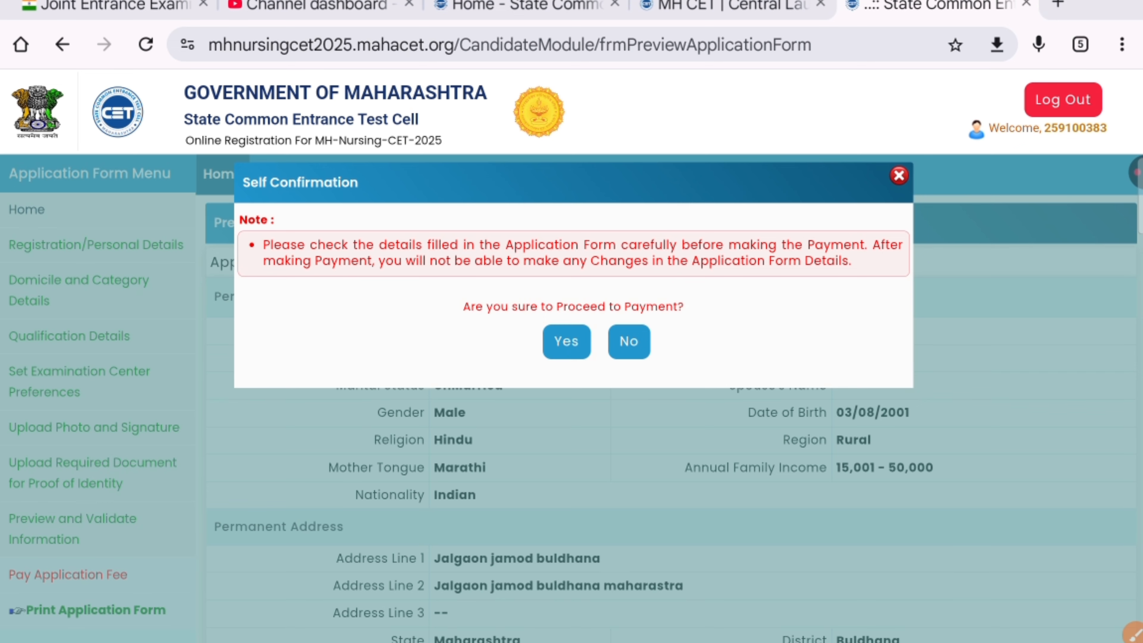
Step: Confirm proceeding, select the ₹800 Application Fee, and continue to Payment Mode Selection
{"action": "left_click", "coordinate": [566, 341]}
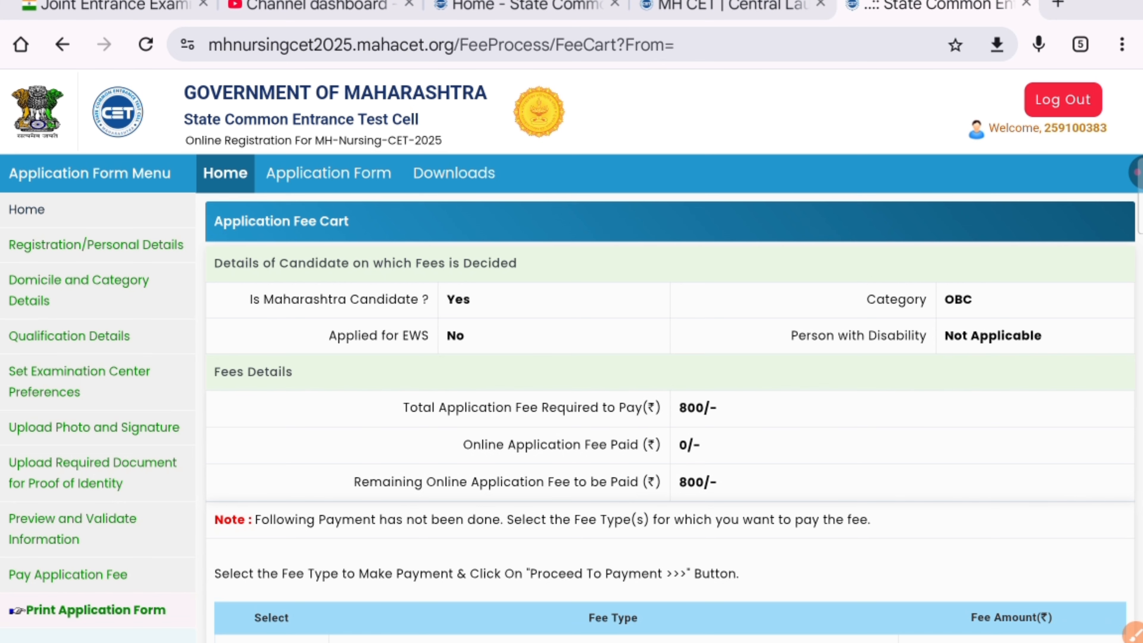
{"action": "scroll", "coordinate": [571, 322], "scroll_direction": "down", "scroll_amount": 5}
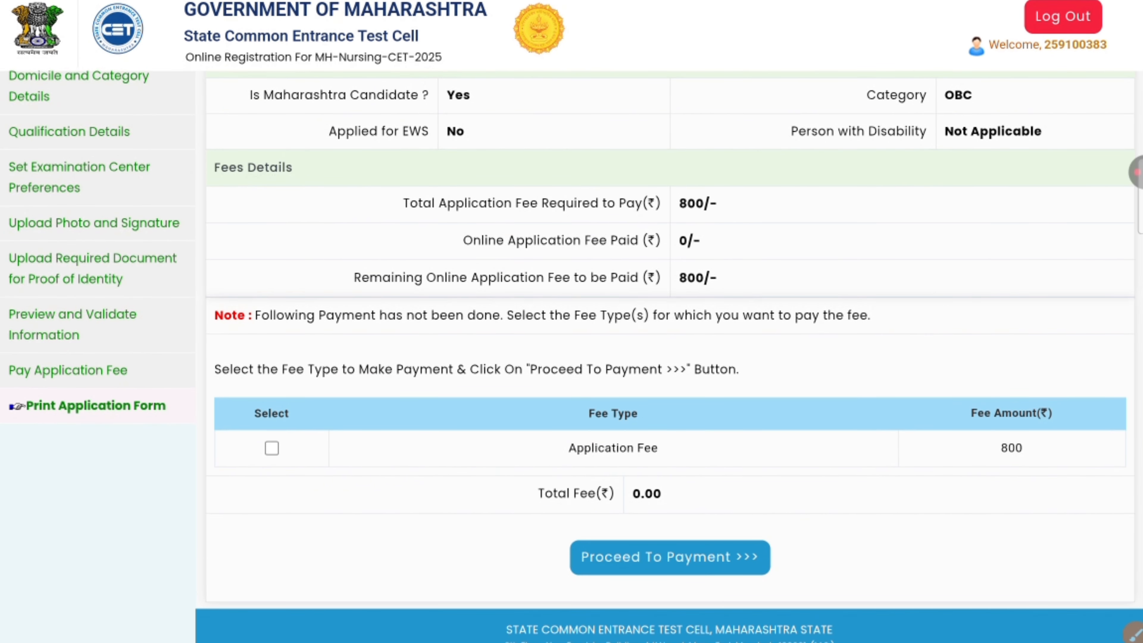
{"action": "left_click", "coordinate": [272, 448]}
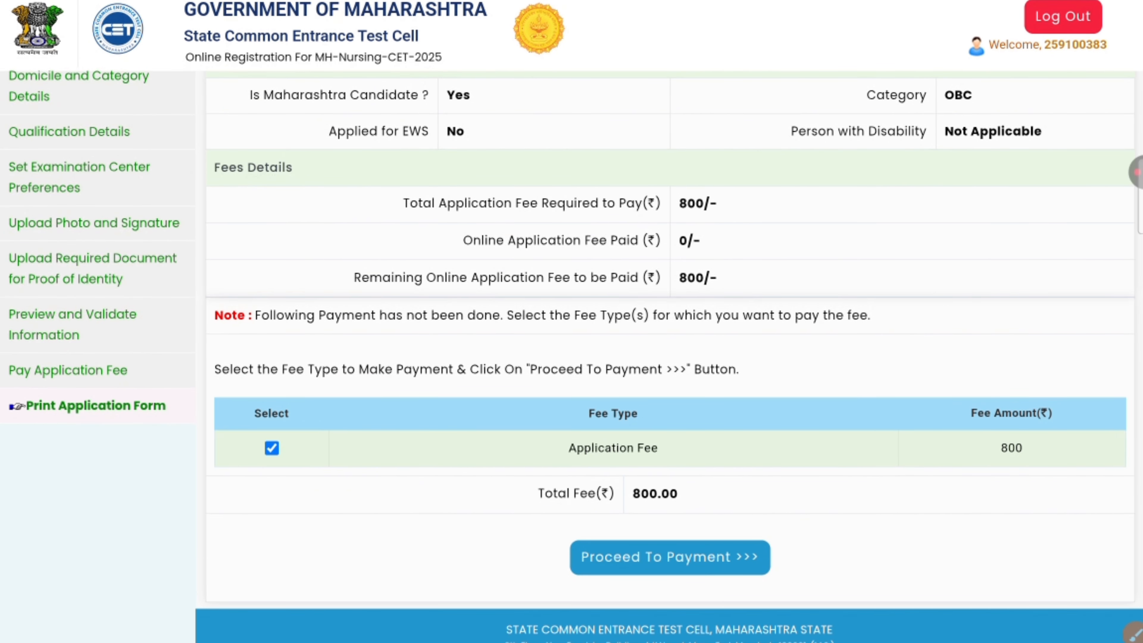
{"action": "left_click", "coordinate": [670, 557]}
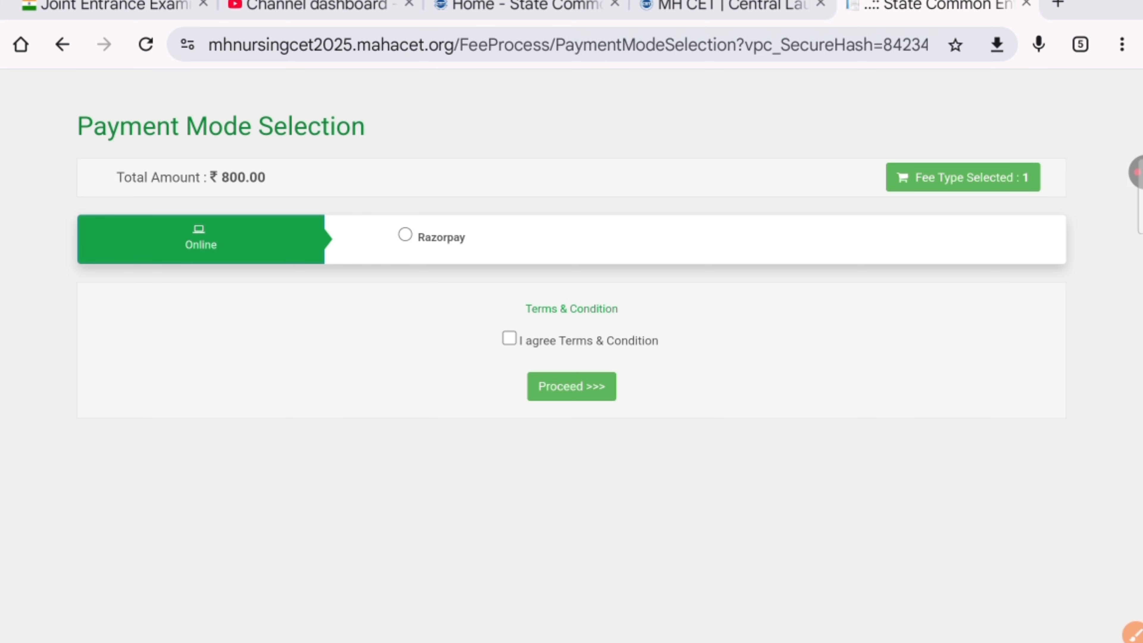
Step: Choose Razorpay as payment mode, accept the Terms & Conditions, and proceed
{"action": "left_click", "coordinate": [406, 235]}
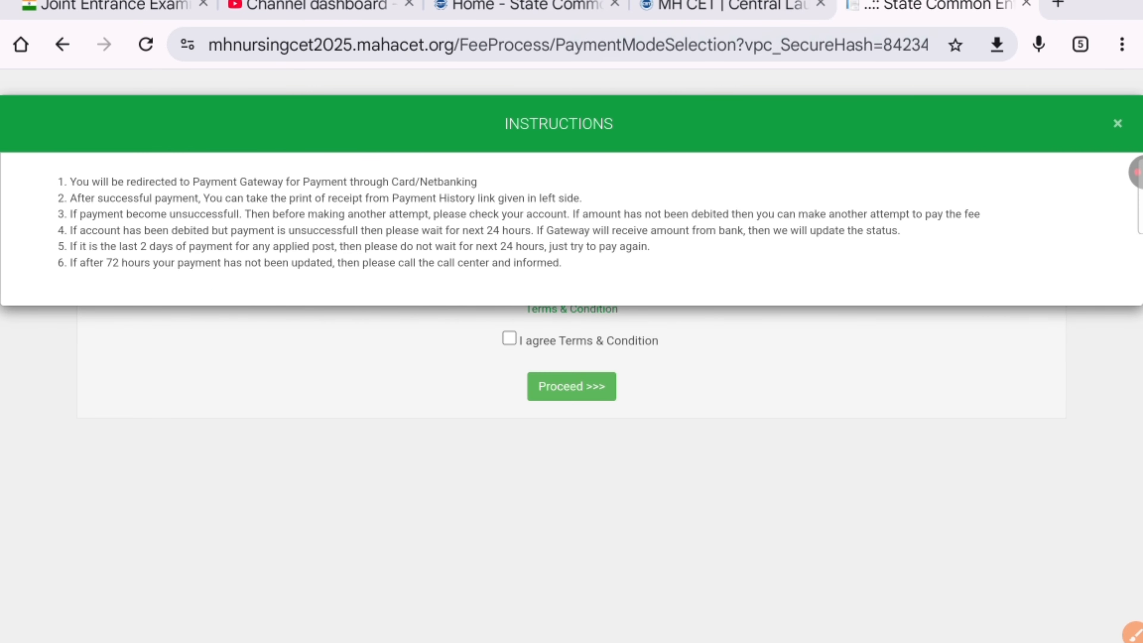
{"action": "left_click", "coordinate": [1117, 123]}
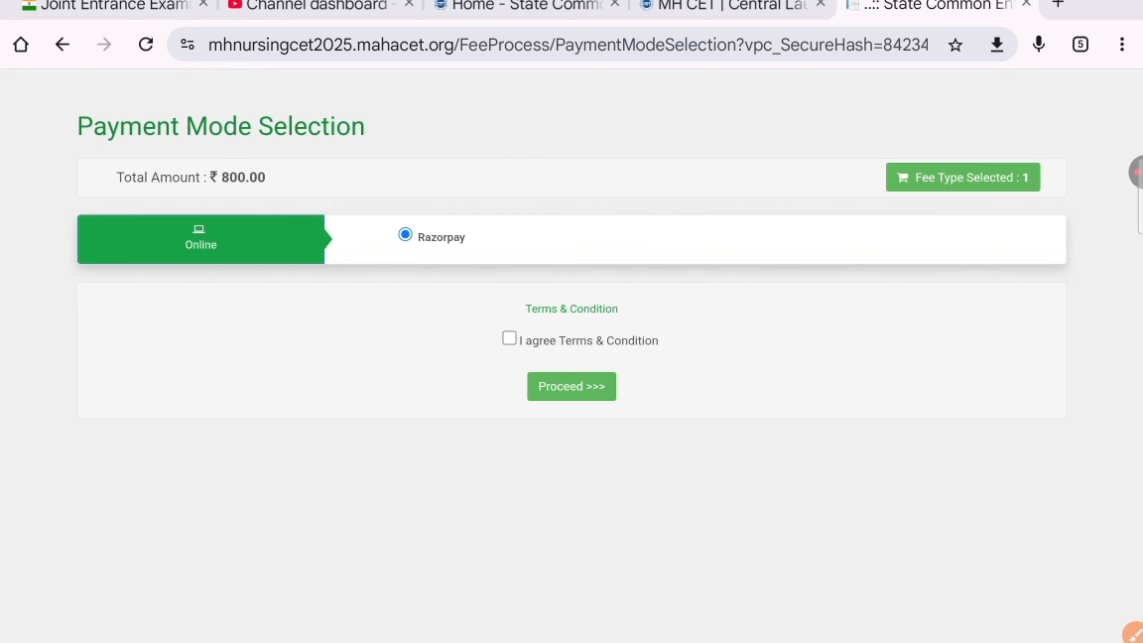
{"action": "left_click", "coordinate": [509, 338]}
{"action": "left_click", "coordinate": [509, 338]}
{"action": "left_click", "coordinate": [405, 234]}
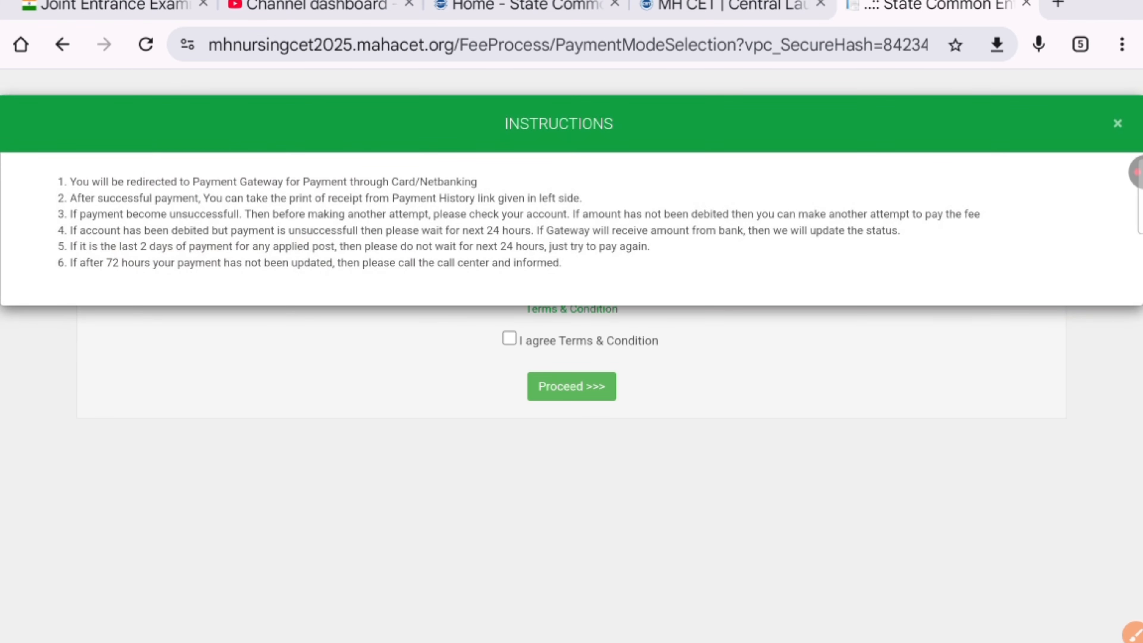
{"action": "left_click", "coordinate": [1117, 123]}
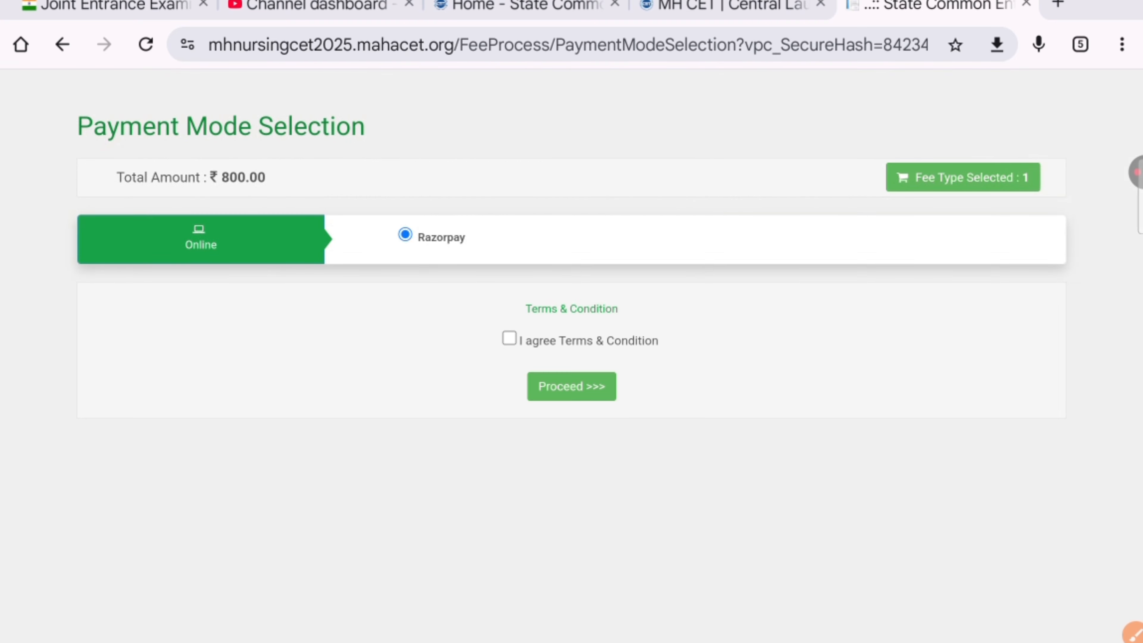
{"action": "left_click", "coordinate": [509, 338]}
{"action": "left_click", "coordinate": [405, 234]}
{"action": "left_click", "coordinate": [1117, 123]}
{"action": "left_click", "coordinate": [571, 386]}
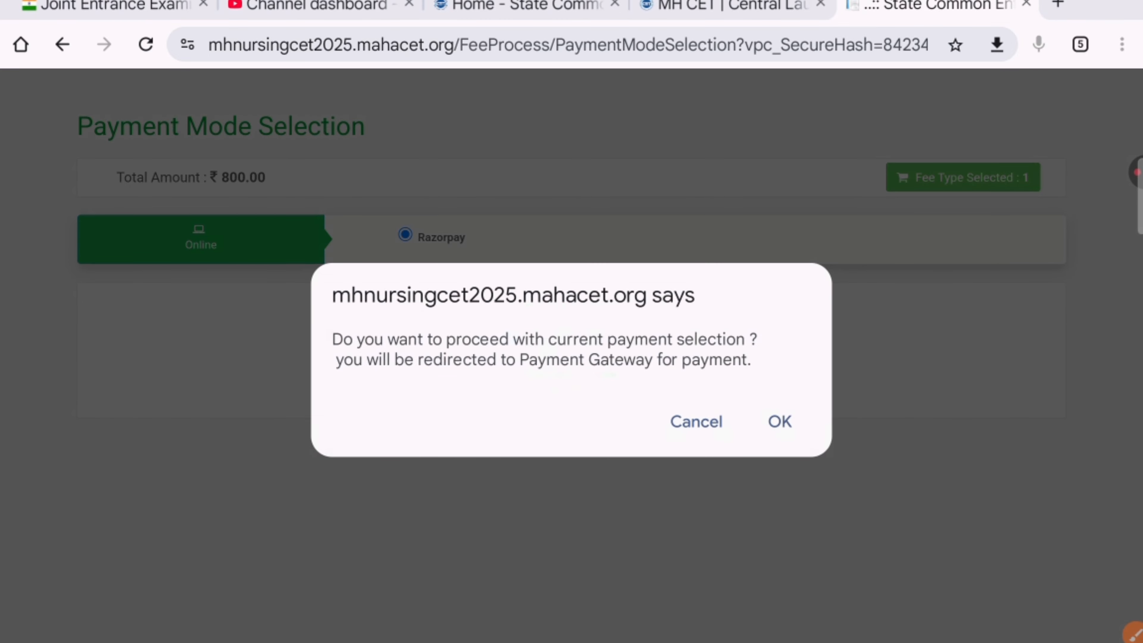
Step: Open the ₹800 Razorpay gateway, then close it and return to the fee details page
{"action": "left_click", "coordinate": [779, 420]}
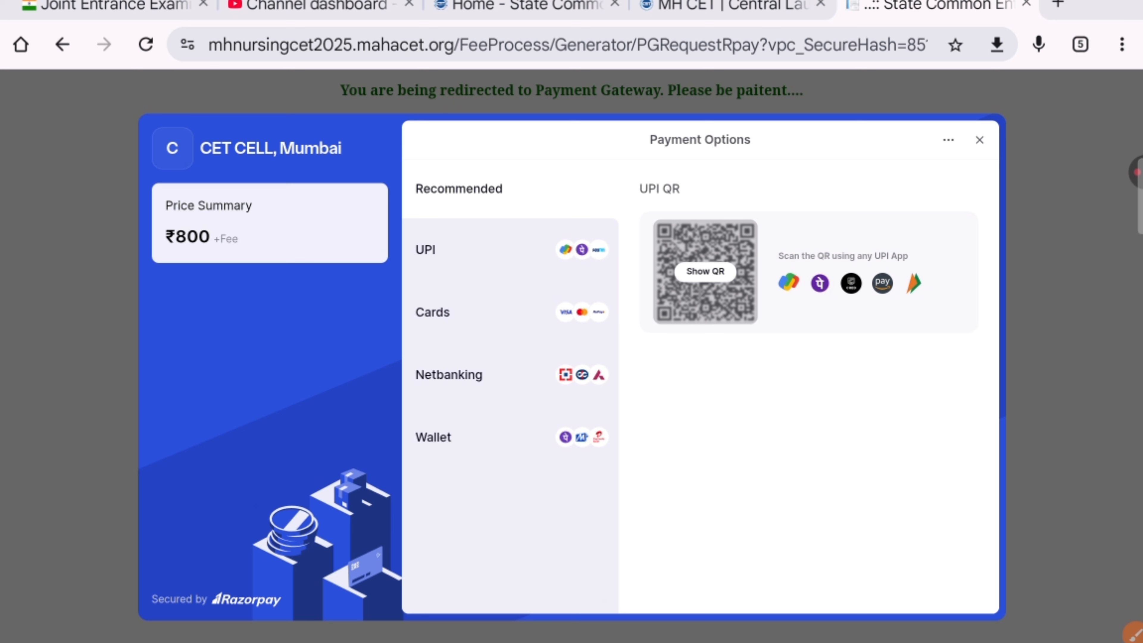
{"action": "left_click", "coordinate": [1134, 173]}
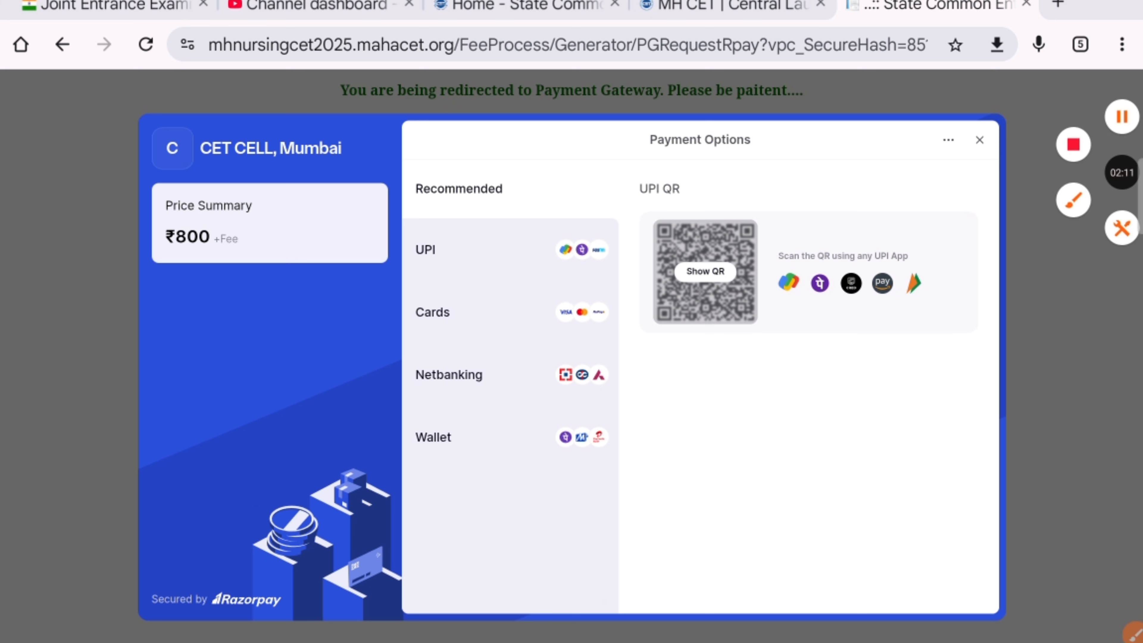
{"action": "left_click", "coordinate": [1120, 116]}
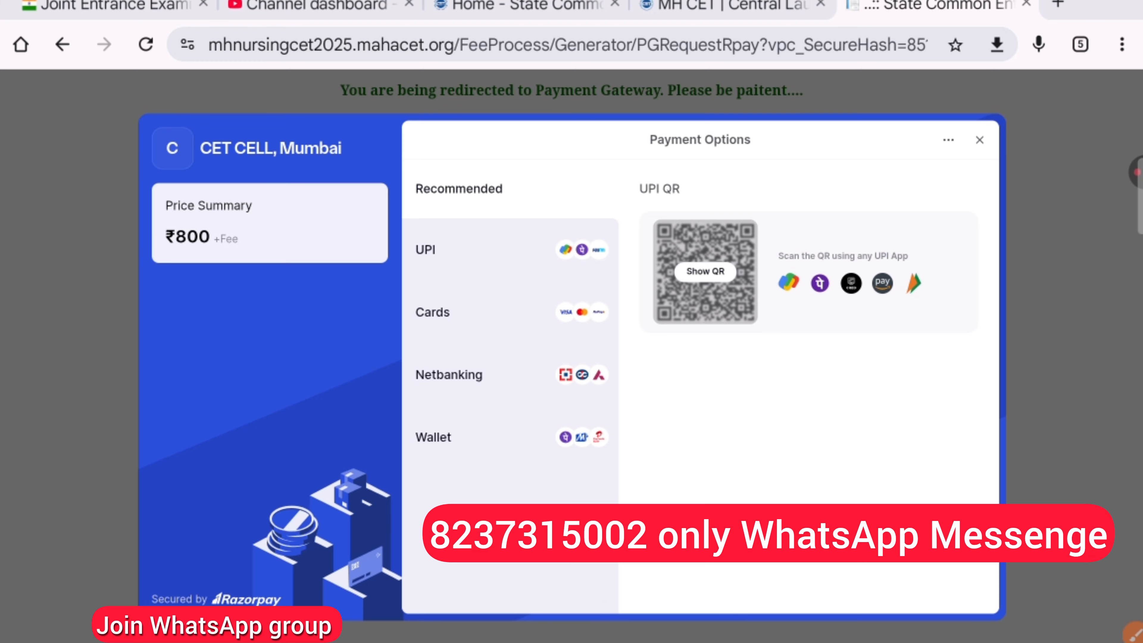
{"action": "left_click", "coordinate": [1134, 171]}
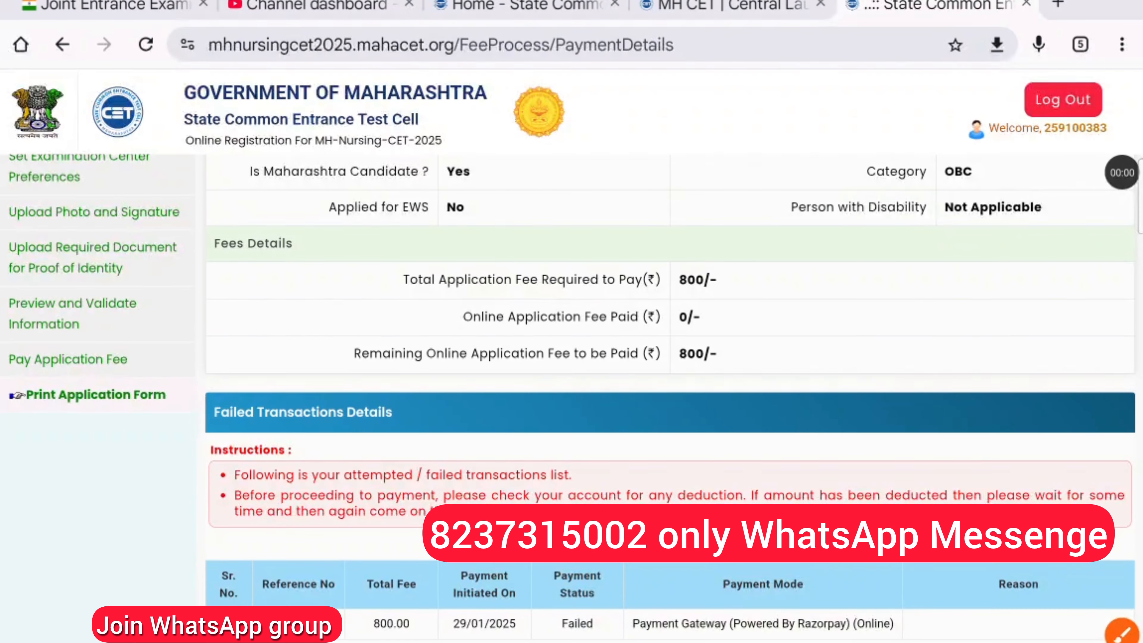
{"action": "scroll", "coordinate": [571, 315], "scroll_direction": "down", "scroll_amount": 2}
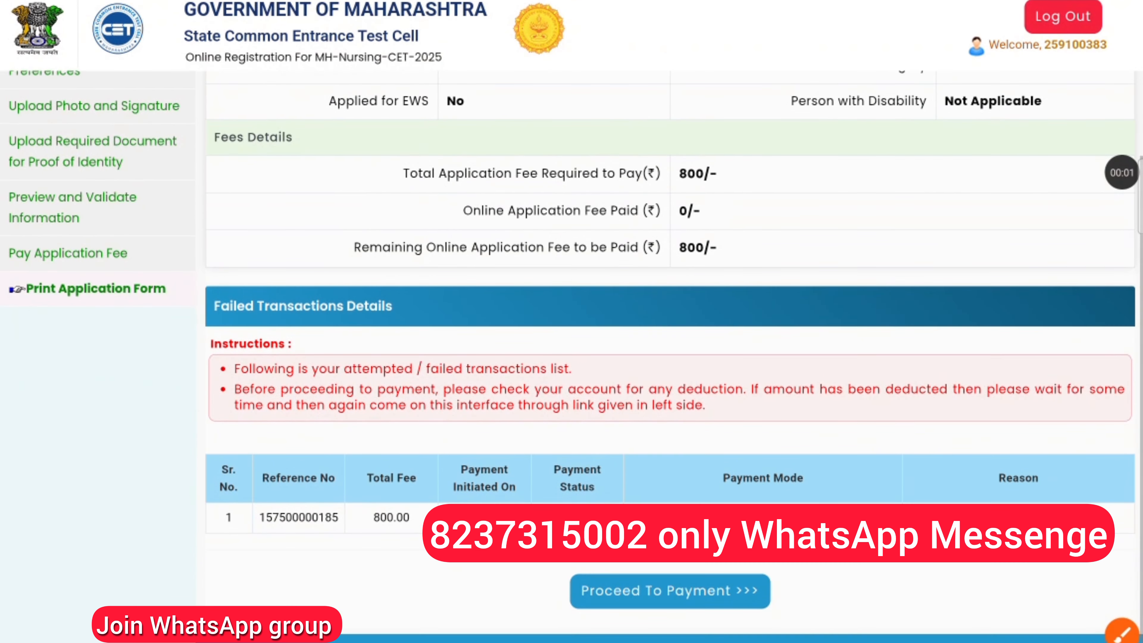
{"action": "scroll", "coordinate": [571, 315], "scroll_direction": "up", "scroll_amount": 2}
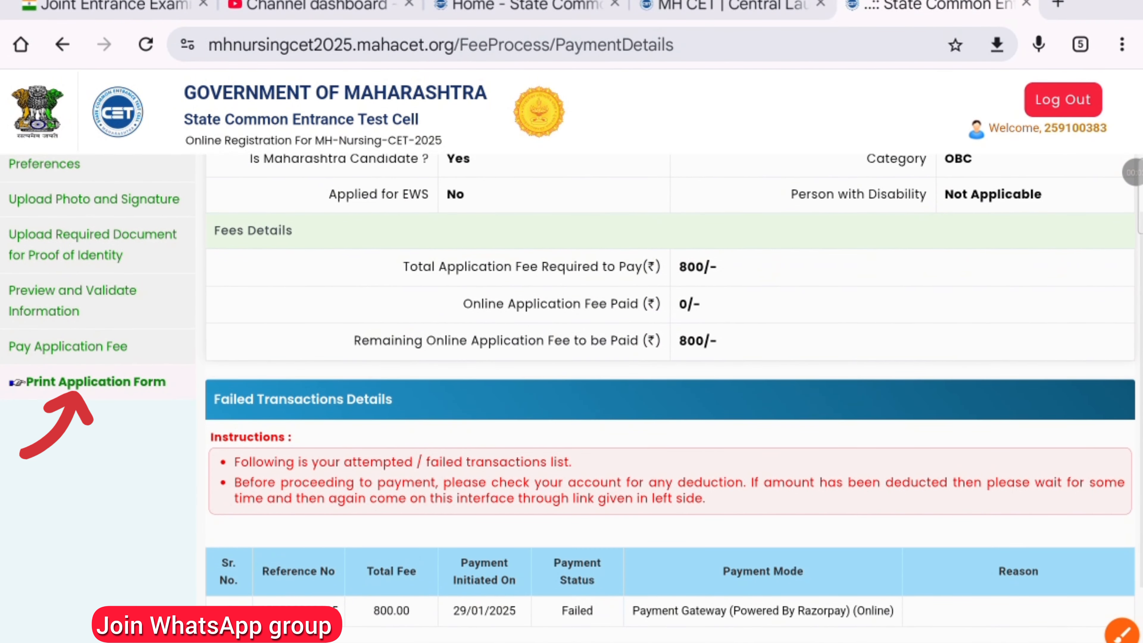